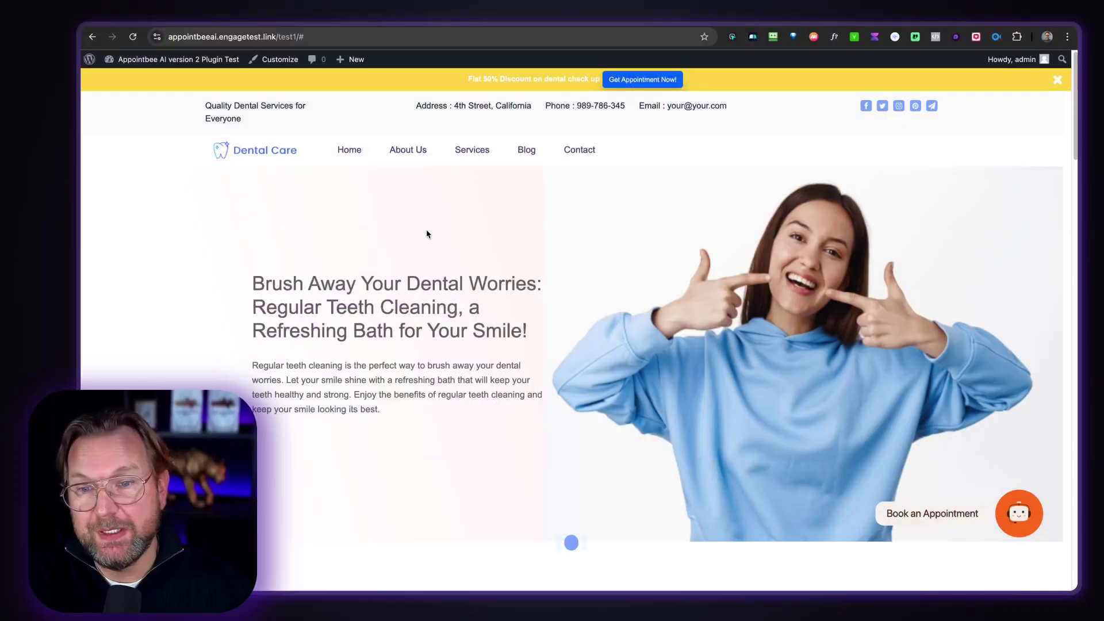
- Start 'Book Appointment With AI' and reopen the chat until it asks for a service such as Dental Cleaning
{"action": "left_click", "coordinate": [1020, 515]}
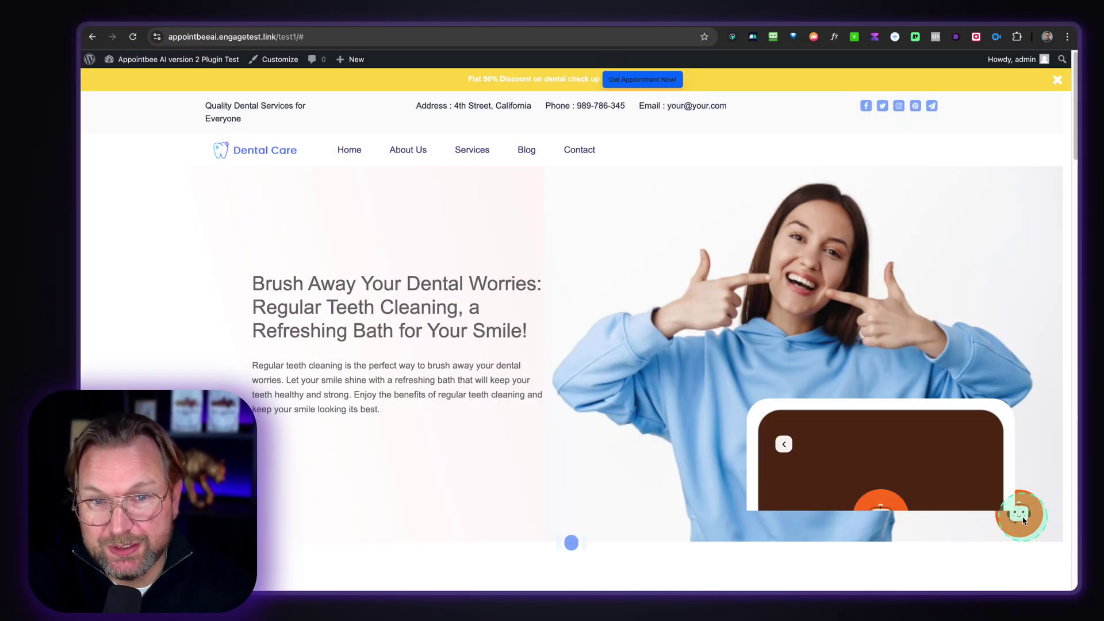
{"action": "left_click", "coordinate": [822, 273]}
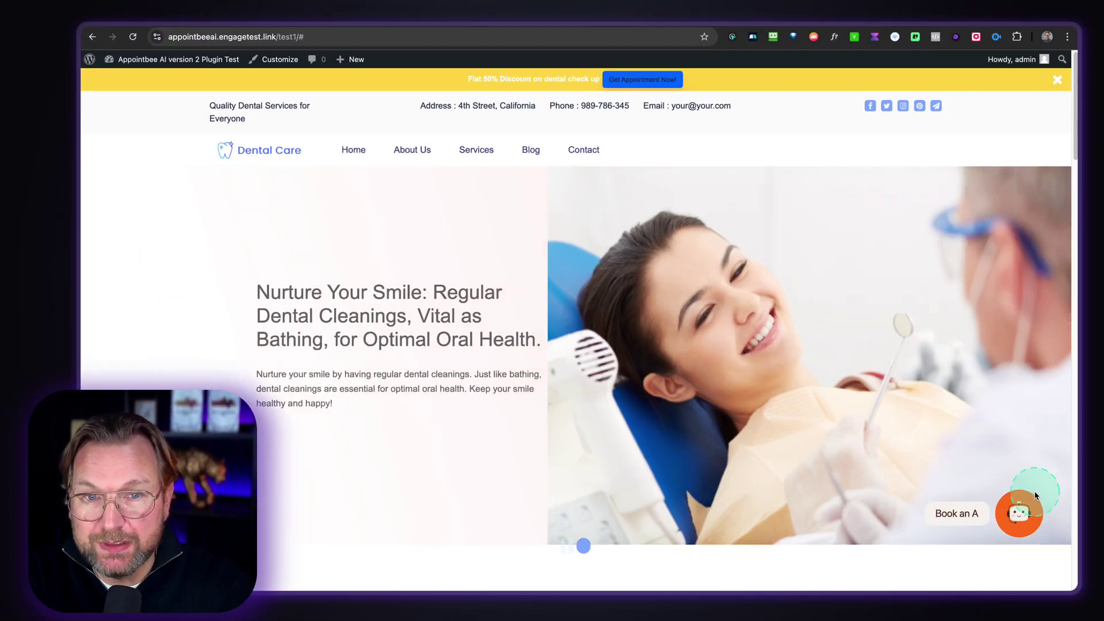
{"action": "left_click", "coordinate": [1021, 514]}
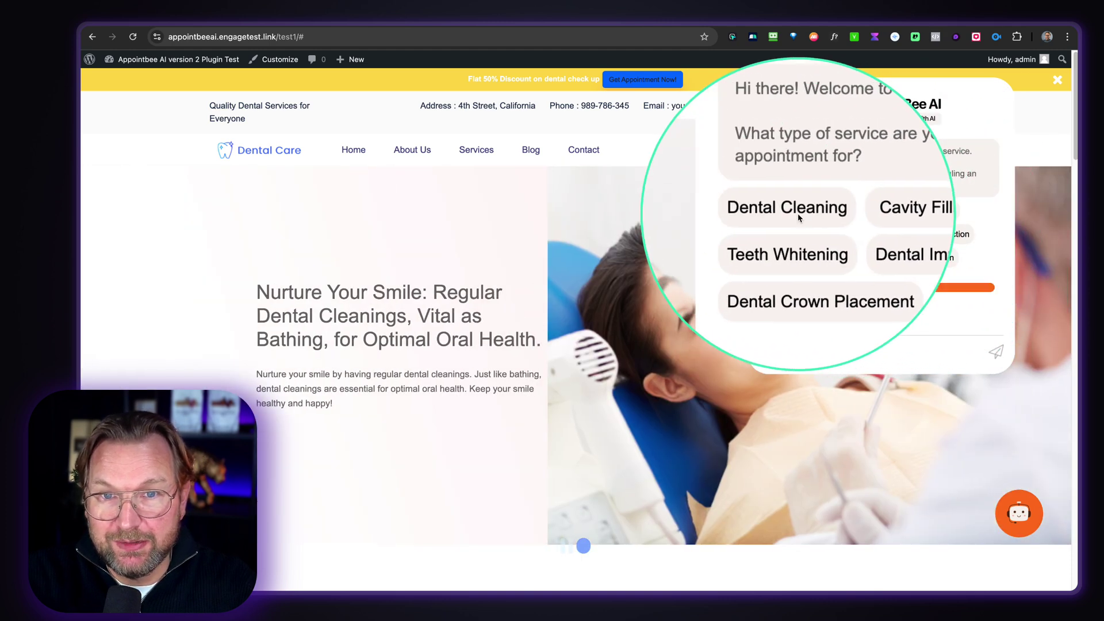
- Choose Dental Cleaning, the listed dentist, October 29, 2024 at 11:00 am, and continue
{"action": "left_click", "coordinate": [794, 211]}
{"action": "scroll", "coordinate": [817, 311], "scroll_direction": "down", "scroll_amount": 2}
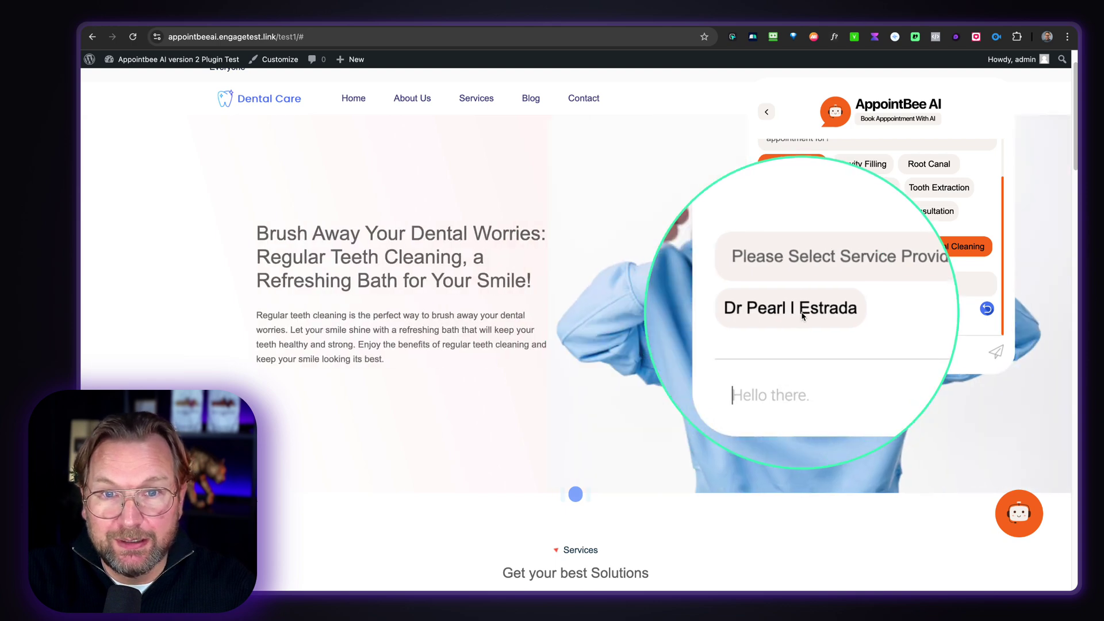
{"action": "left_click", "coordinate": [797, 313]}
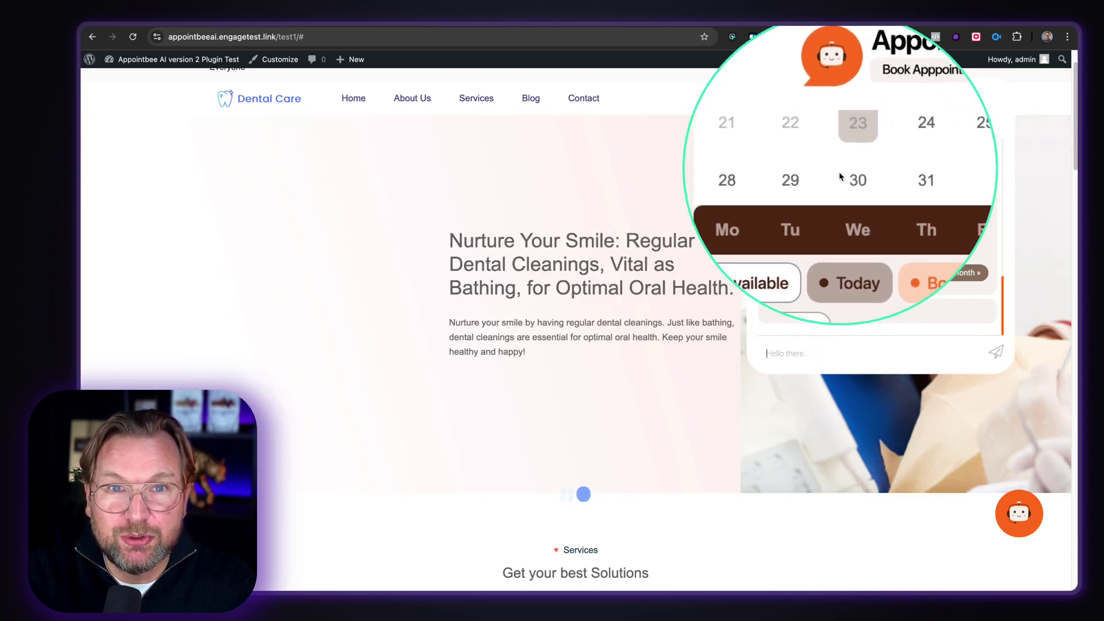
{"action": "scroll", "coordinate": [839, 179], "scroll_direction": "up", "scroll_amount": 3}
{"action": "scroll", "coordinate": [843, 183], "scroll_direction": "up", "scroll_amount": 1}
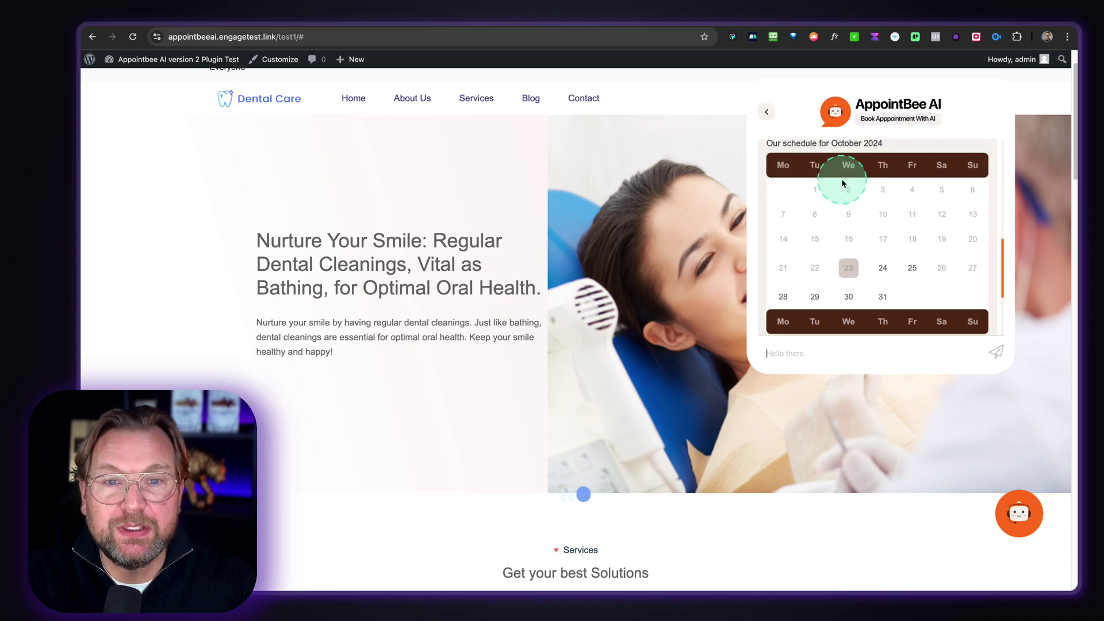
{"action": "left_click", "coordinate": [815, 296]}
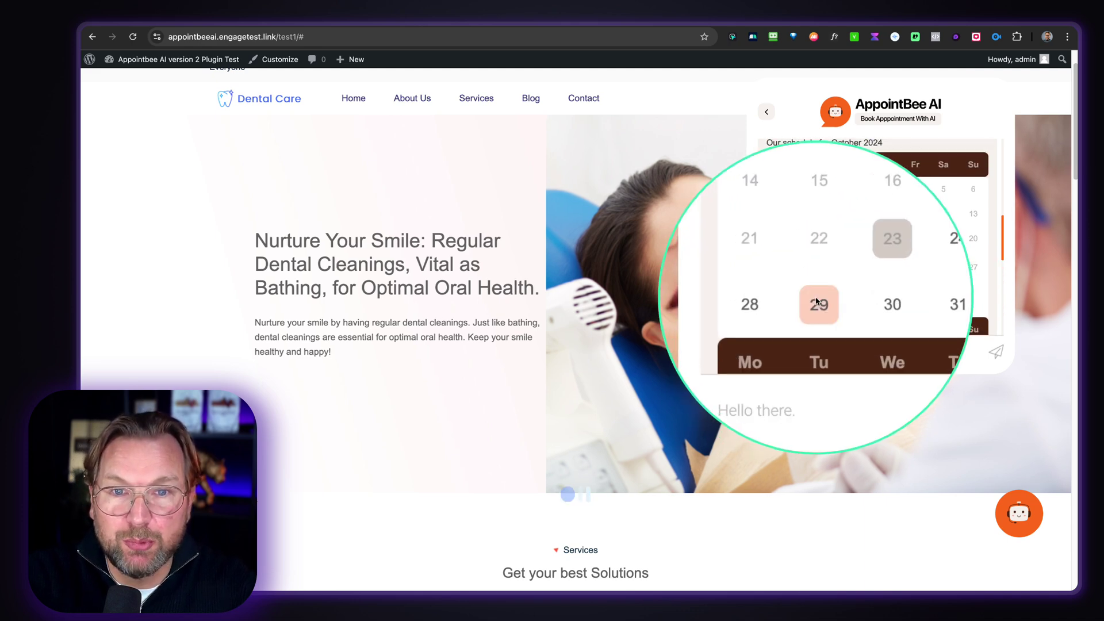
{"action": "scroll", "coordinate": [893, 293], "scroll_direction": "down", "scroll_amount": 5}
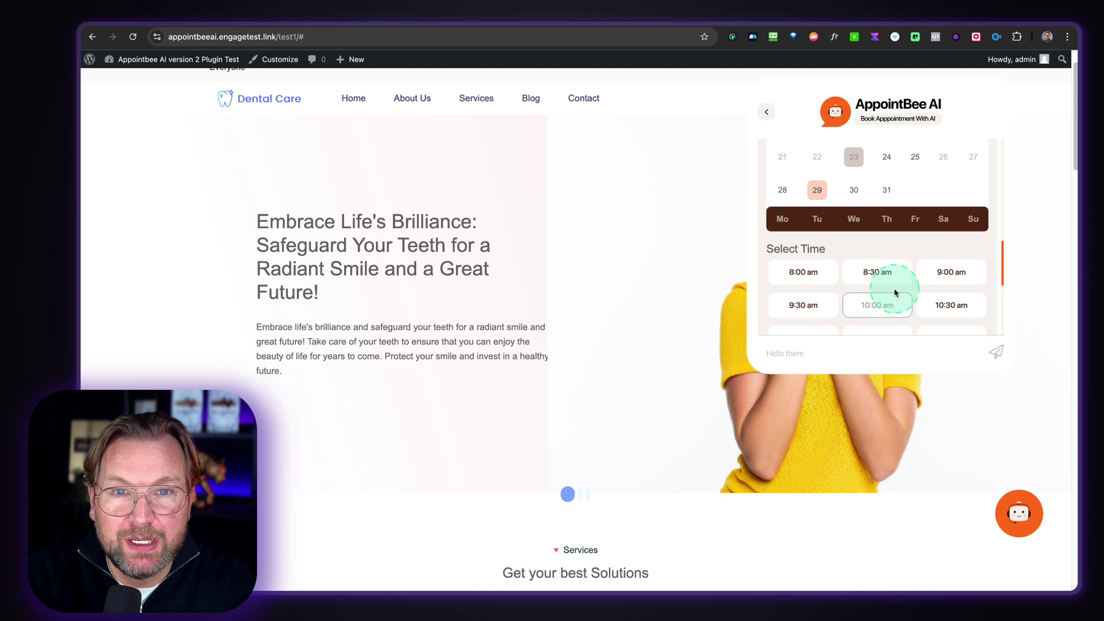
{"action": "scroll", "coordinate": [893, 292], "scroll_direction": "down", "scroll_amount": 1}
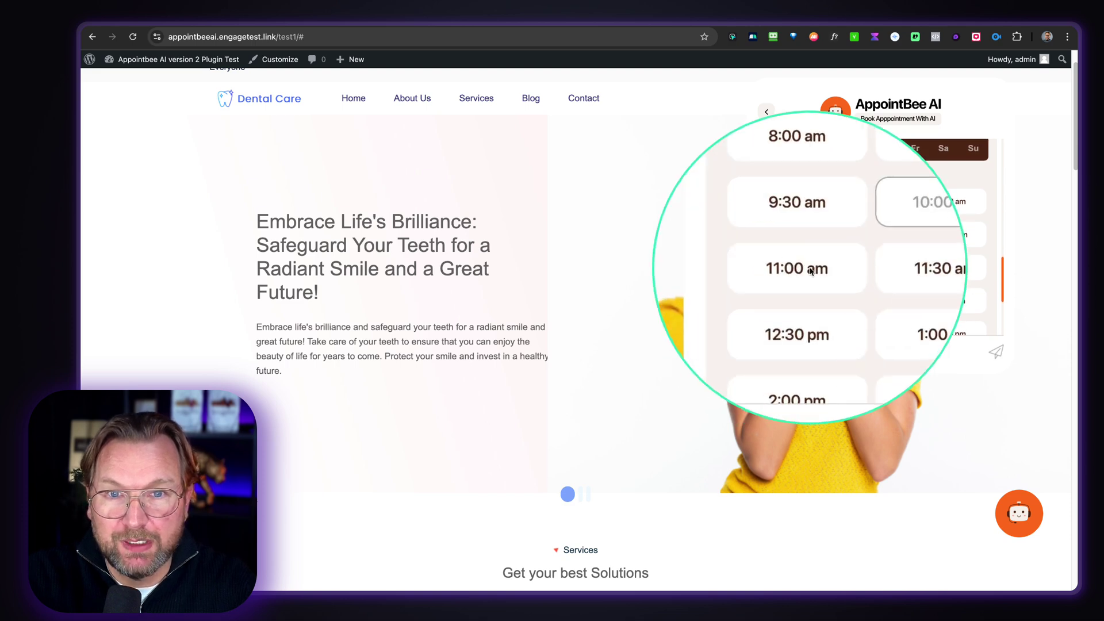
{"action": "scroll", "coordinate": [889, 276], "scroll_direction": "down", "scroll_amount": 6}
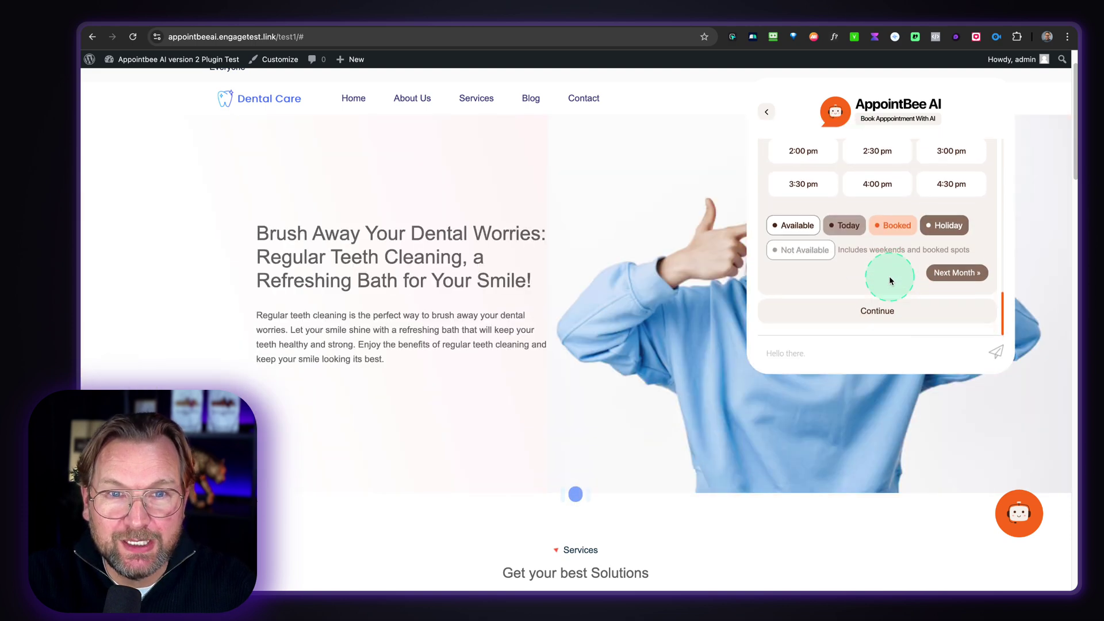
{"action": "left_click", "coordinate": [869, 311]}
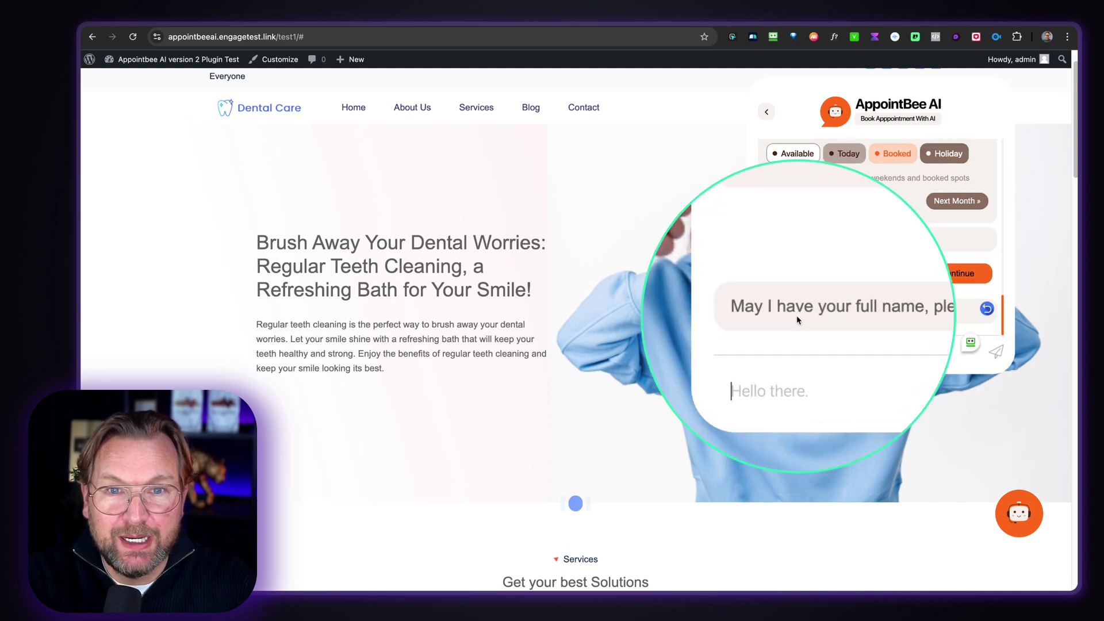
- Send the patient's full name in the chat
{"action": "left_click", "coordinate": [807, 348]}
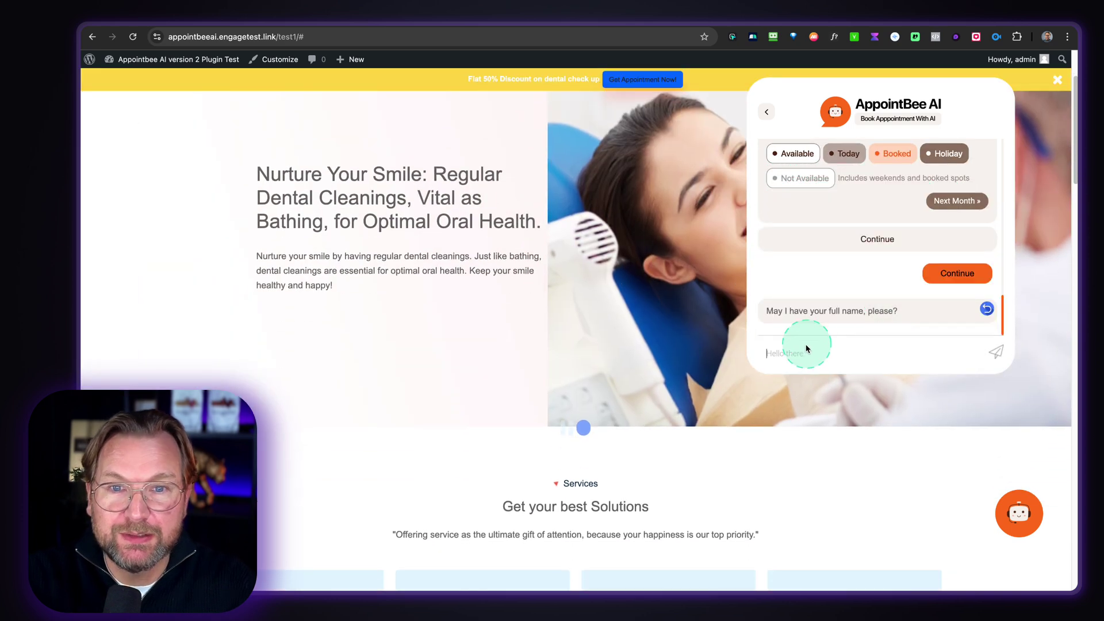
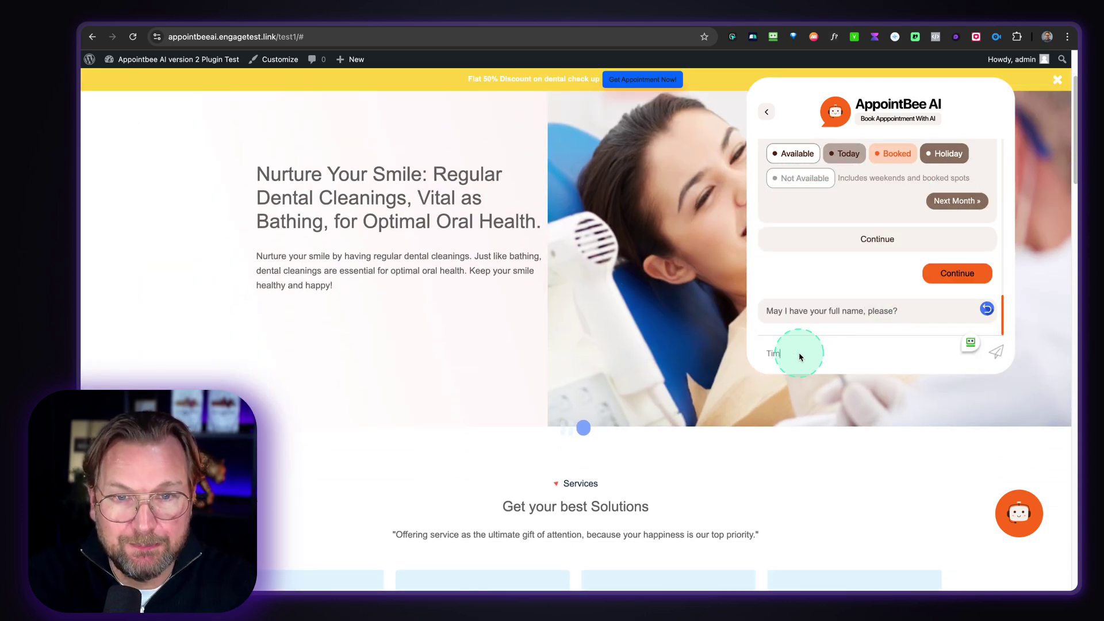
{"action": "key", "text": "Return"}
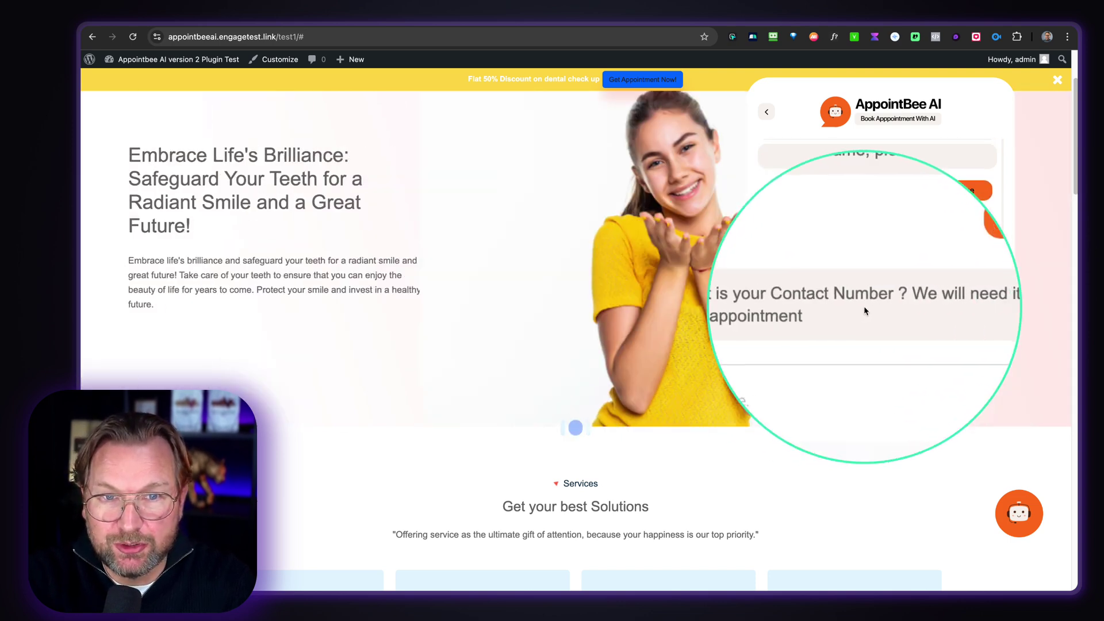
- Enter the patient's contact number, resending a valid one after the invalid-input error
{"action": "left_click", "coordinate": [800, 335]}
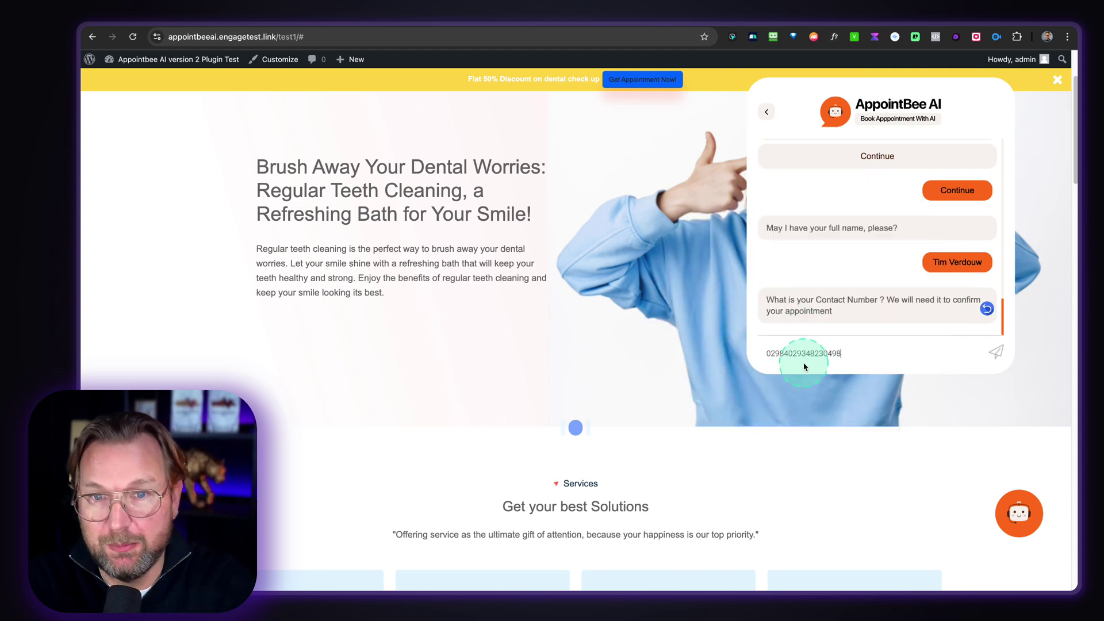
{"action": "key", "text": "Return"}
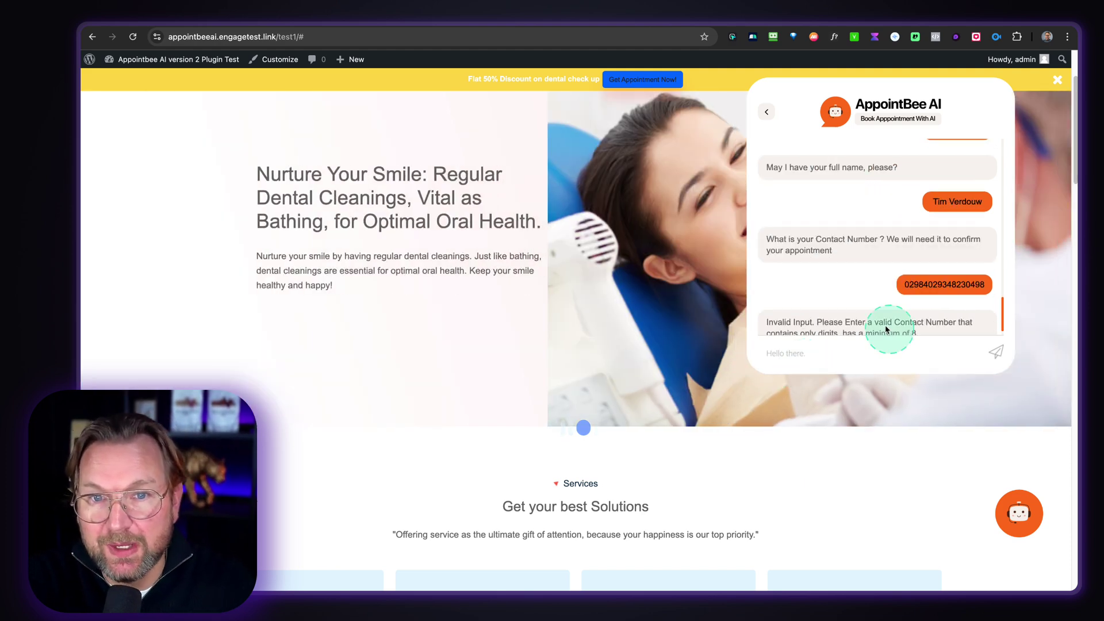
{"action": "scroll", "coordinate": [814, 309], "scroll_direction": "down", "scroll_amount": 1}
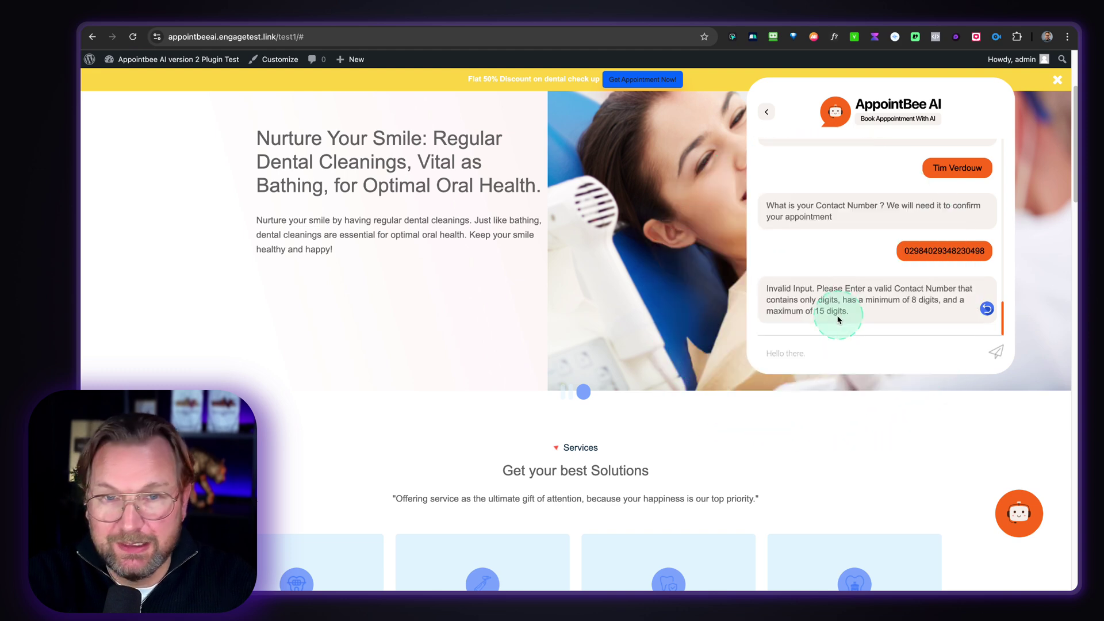
{"action": "type", "text": "0123"}
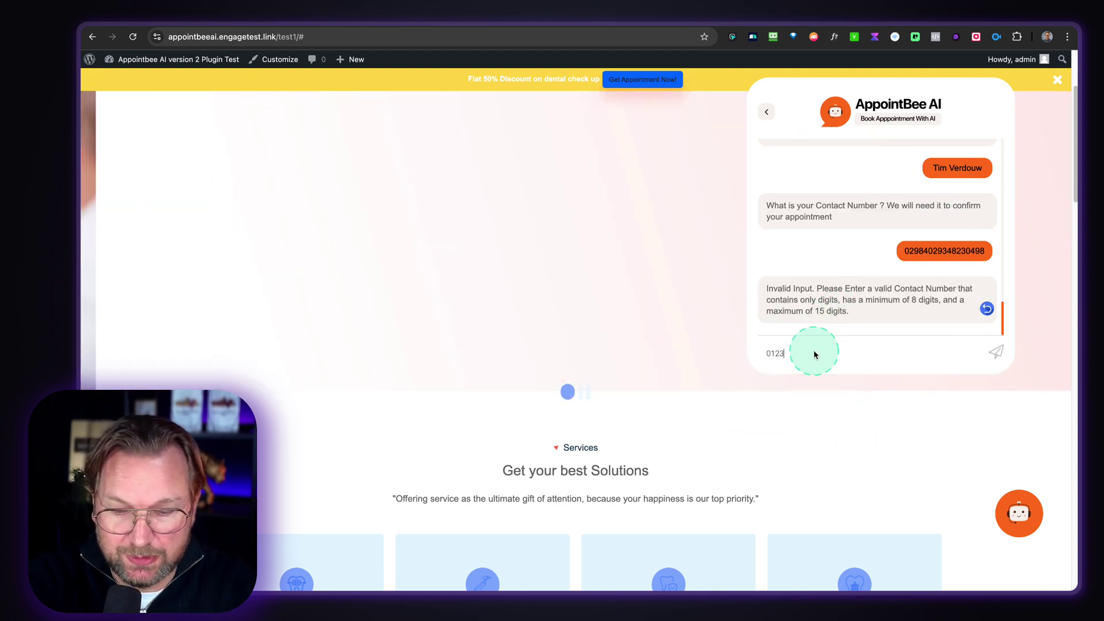
{"action": "type", "text": "45678"}
{"action": "key", "text": "Return"}
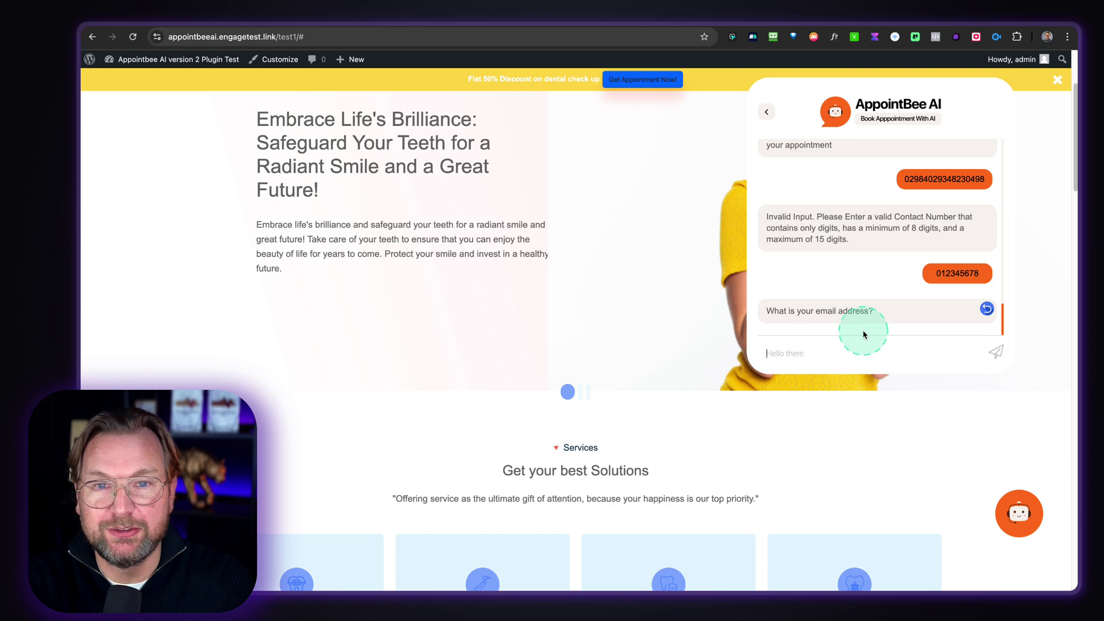
- Send the patient's e-mail address
{"action": "left_click", "coordinate": [809, 345]}
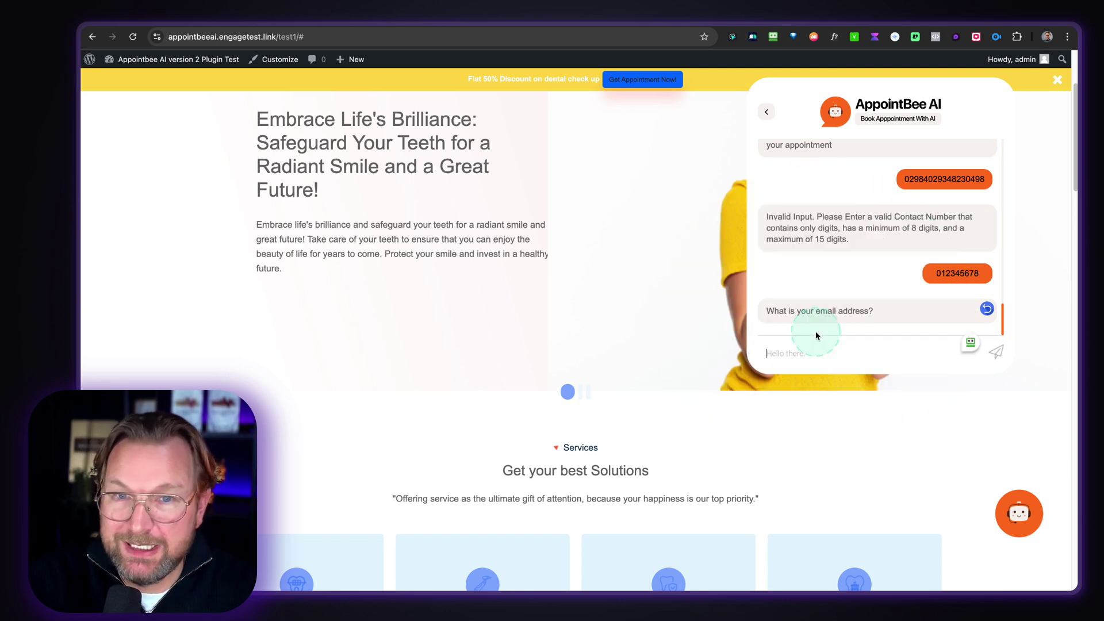
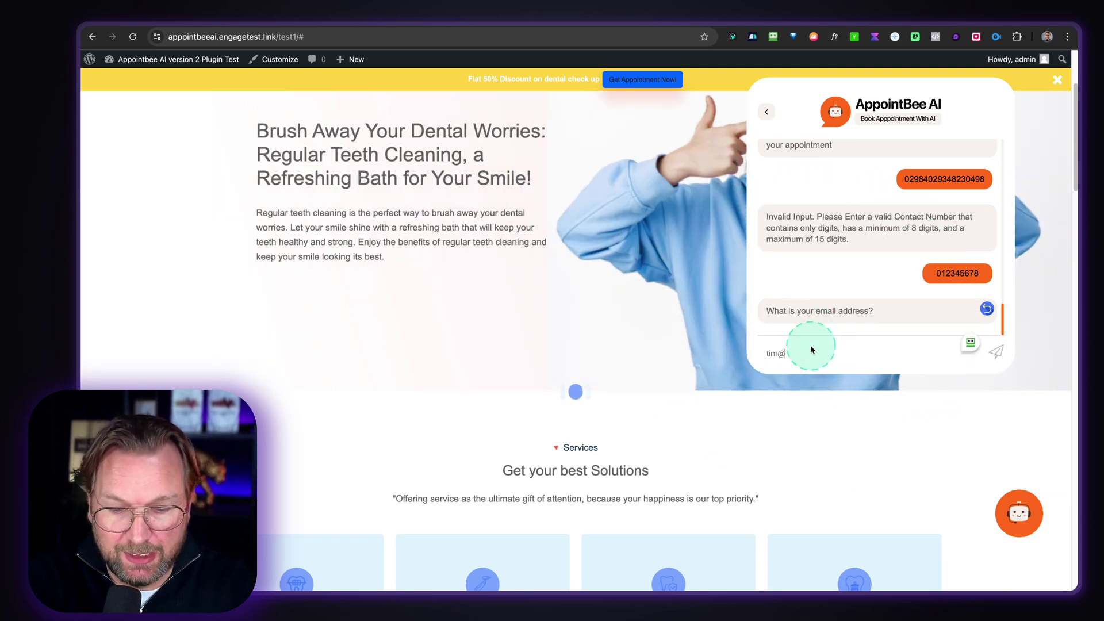
{"action": "key", "text": "Return"}
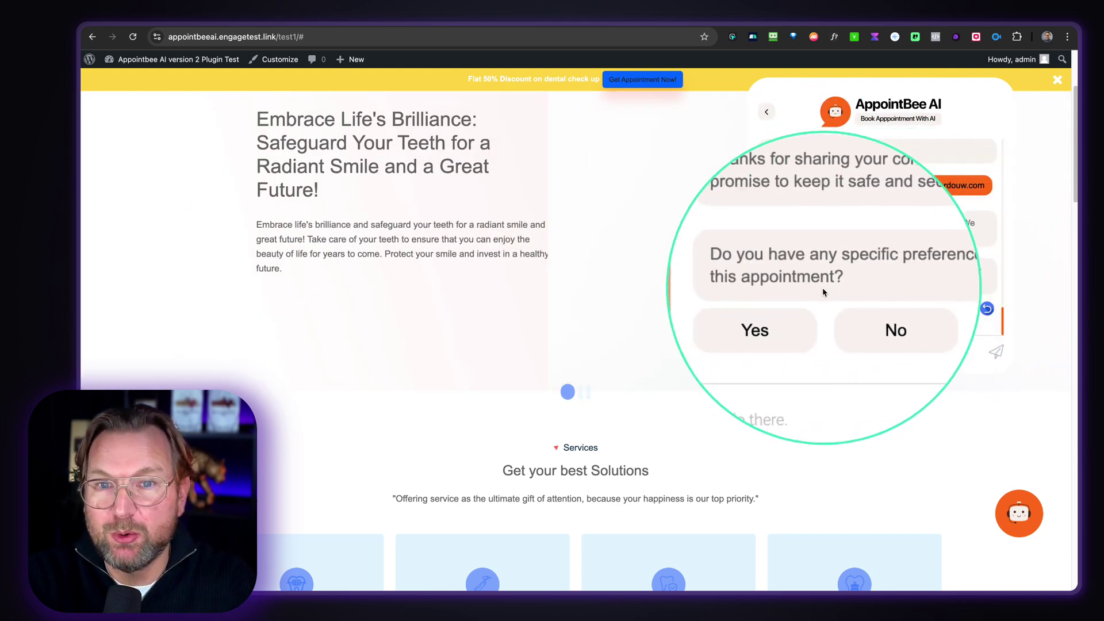
- Answer Yes, send 'I need a special treatment', and confirm the reviewed booking summary
{"action": "left_click", "coordinate": [790, 309]}
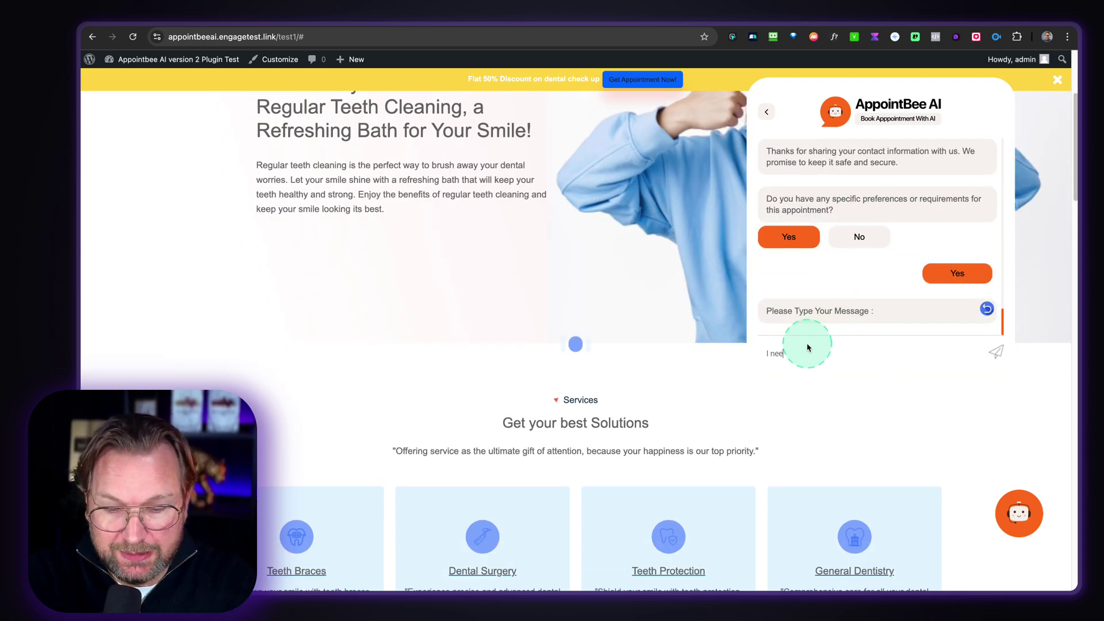
{"action": "type", "text": "I need a special treatment"}
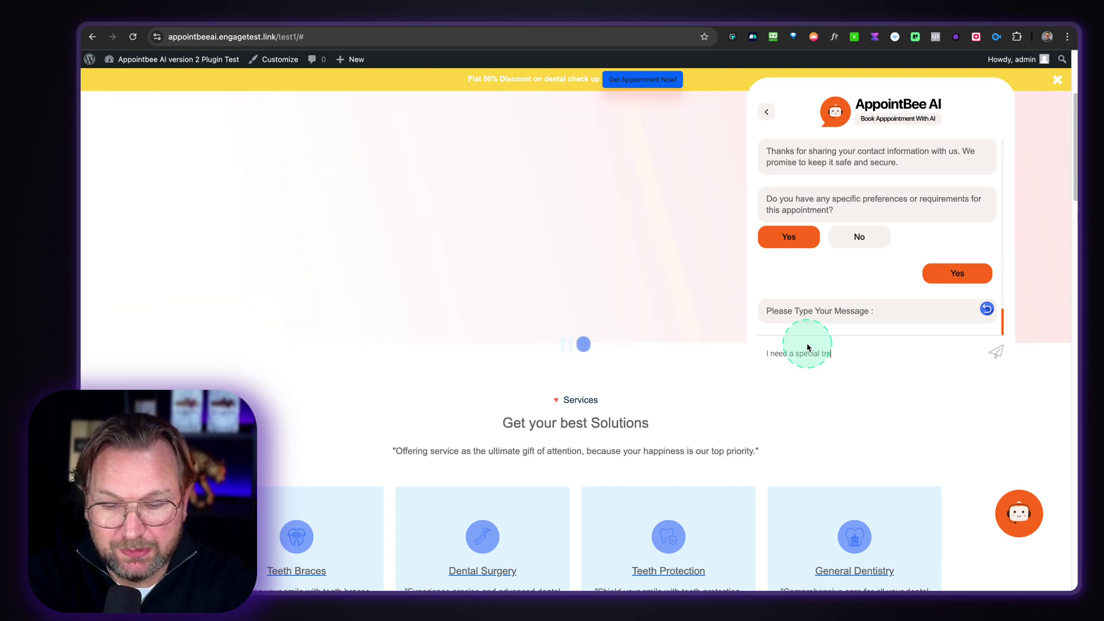
{"action": "key", "text": "Return"}
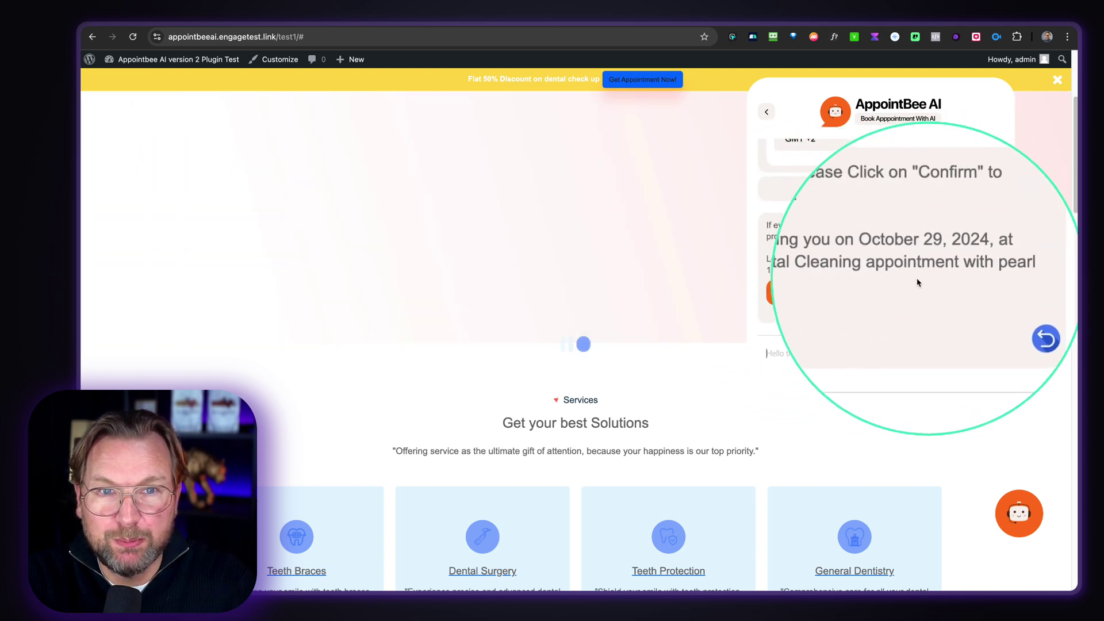
{"action": "left_click", "coordinate": [810, 293]}
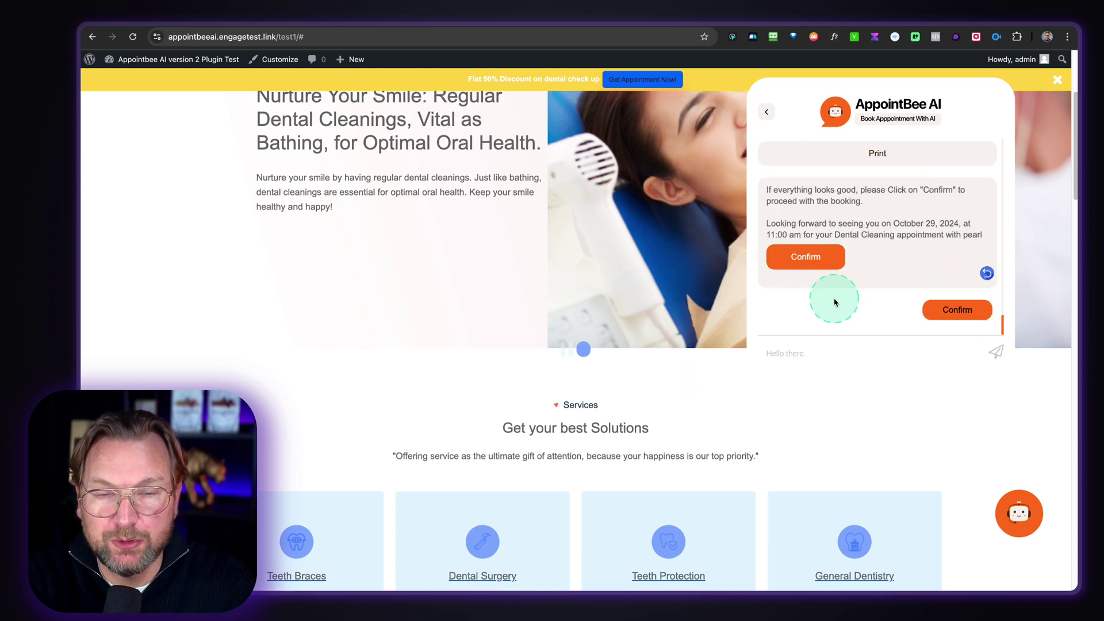
{"action": "scroll", "coordinate": [835, 302], "scroll_direction": "down", "scroll_amount": 1}
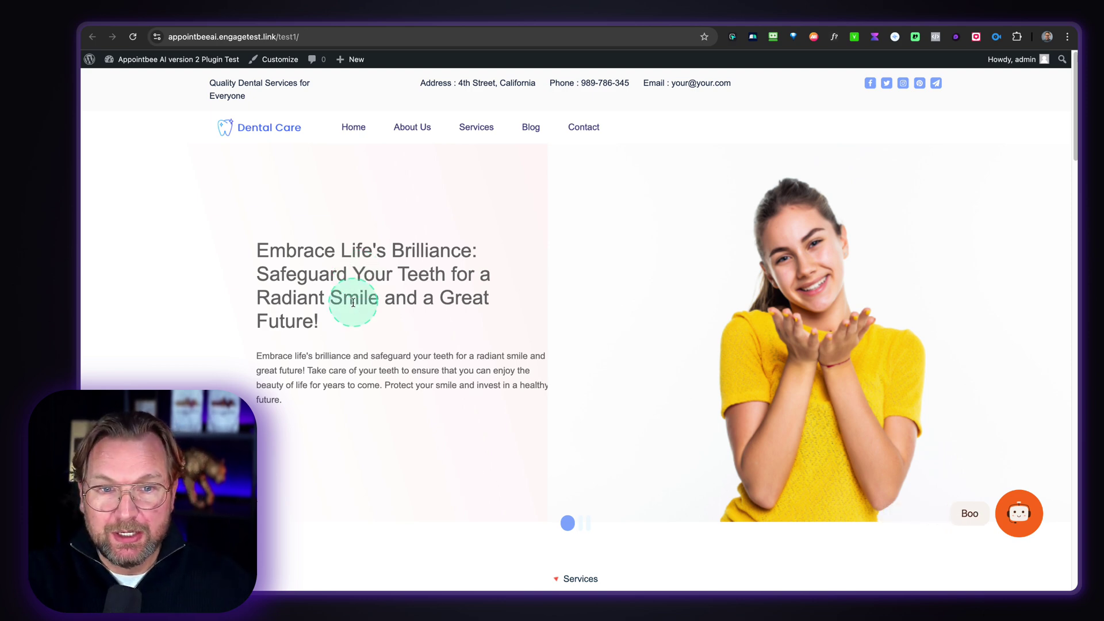
- Scroll down to the booking form and first select Teeth Whitening as the service
{"action": "scroll", "coordinate": [353, 302], "scroll_direction": "down", "scroll_amount": 1}
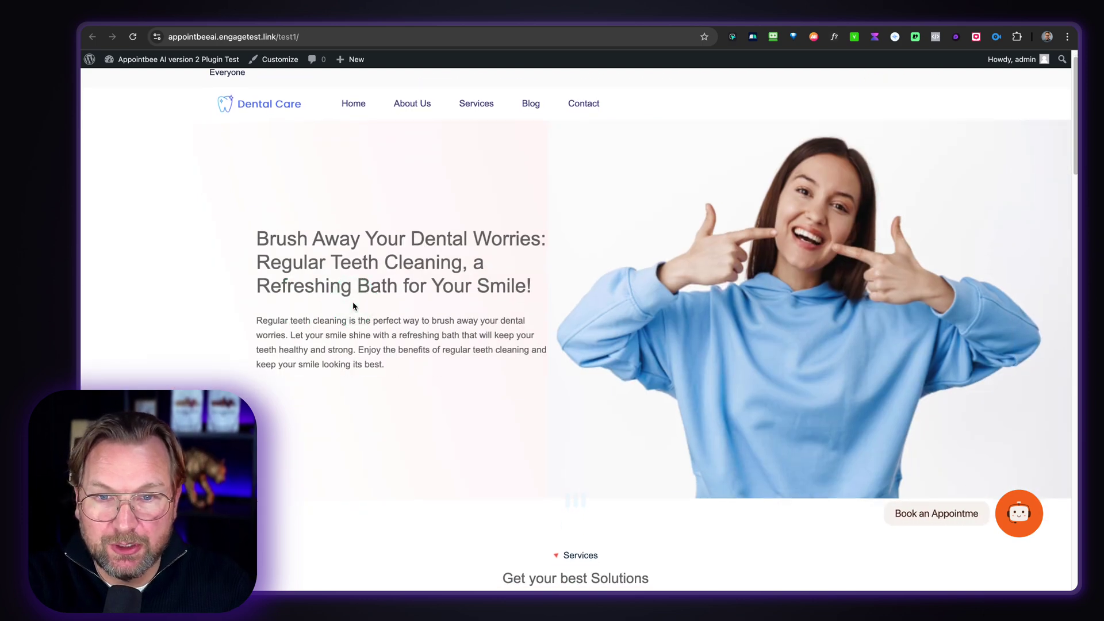
{"action": "scroll", "coordinate": [353, 301], "scroll_direction": "down", "scroll_amount": 15}
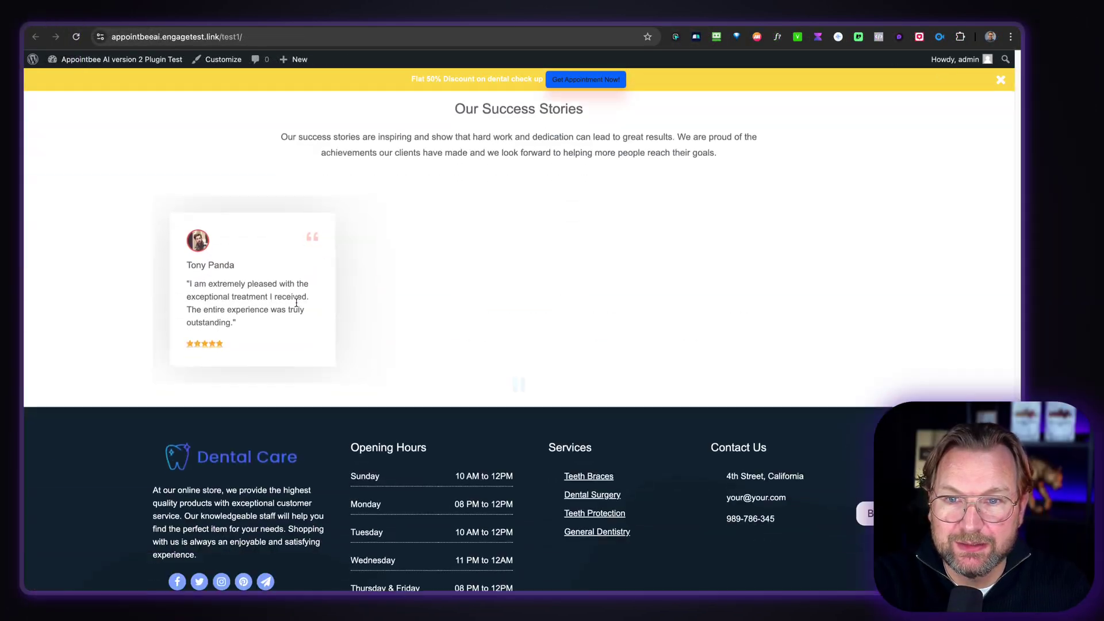
{"action": "scroll", "coordinate": [296, 303], "scroll_direction": "down", "scroll_amount": 3}
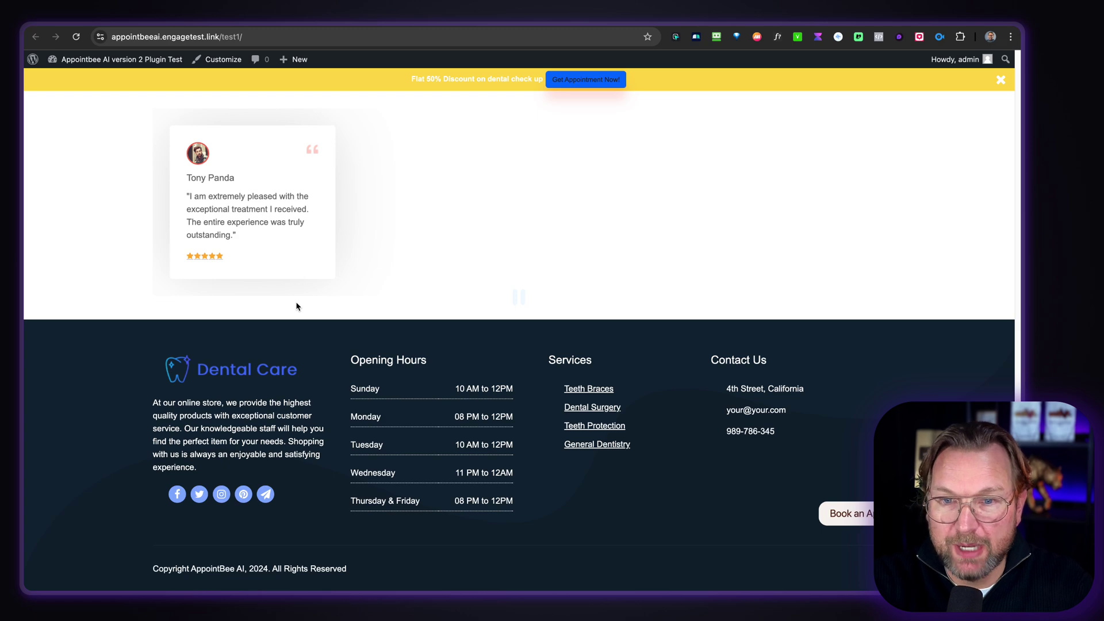
{"action": "scroll", "coordinate": [474, 230], "scroll_direction": "down", "scroll_amount": 4}
{"action": "scroll", "coordinate": [620, 202], "scroll_direction": "up", "scroll_amount": 3}
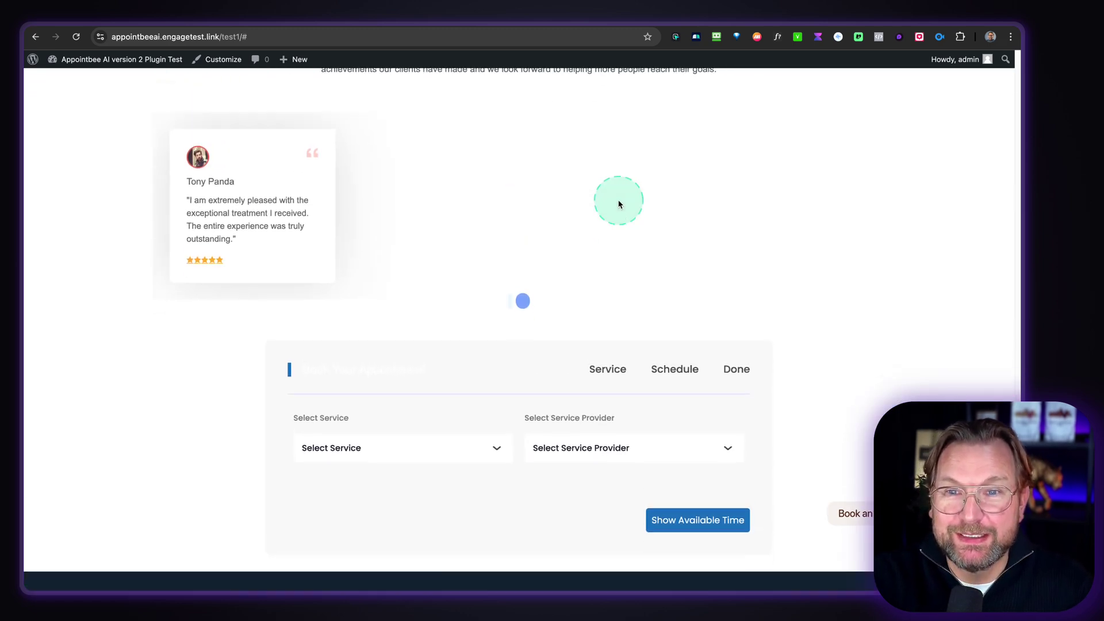
{"action": "scroll", "coordinate": [620, 203], "scroll_direction": "down", "scroll_amount": 3}
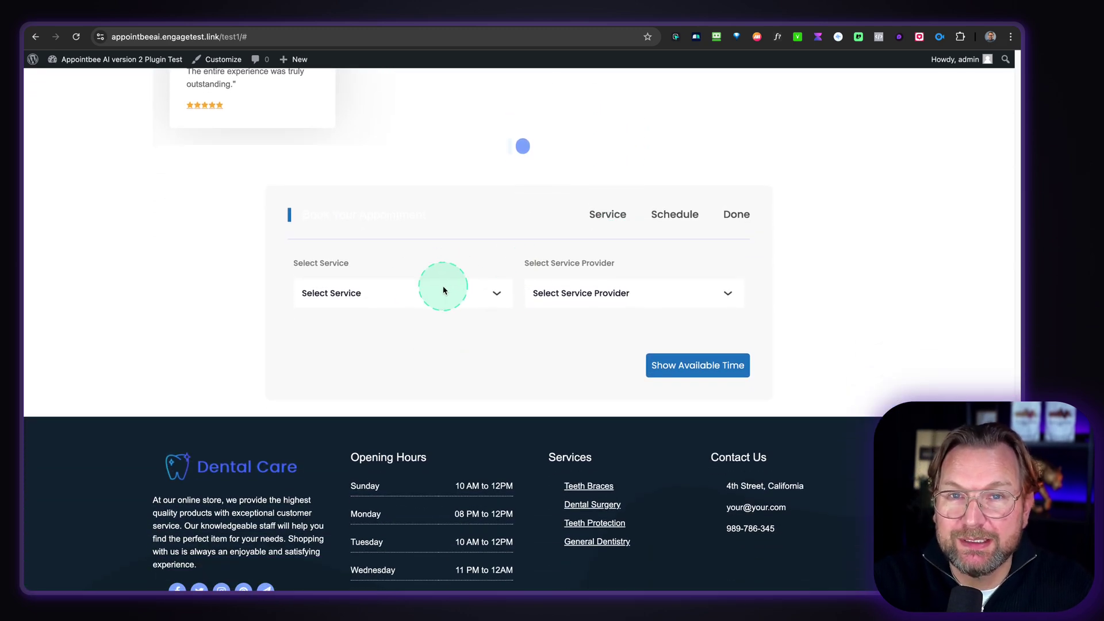
{"action": "left_click", "coordinate": [399, 296]}
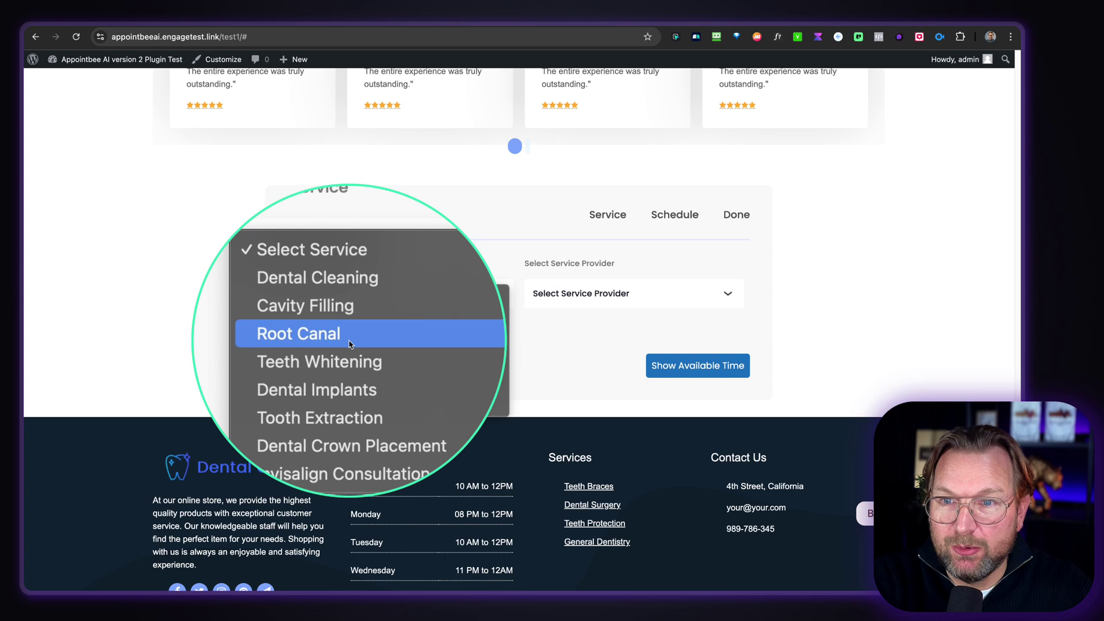
{"action": "left_click", "coordinate": [459, 354]}
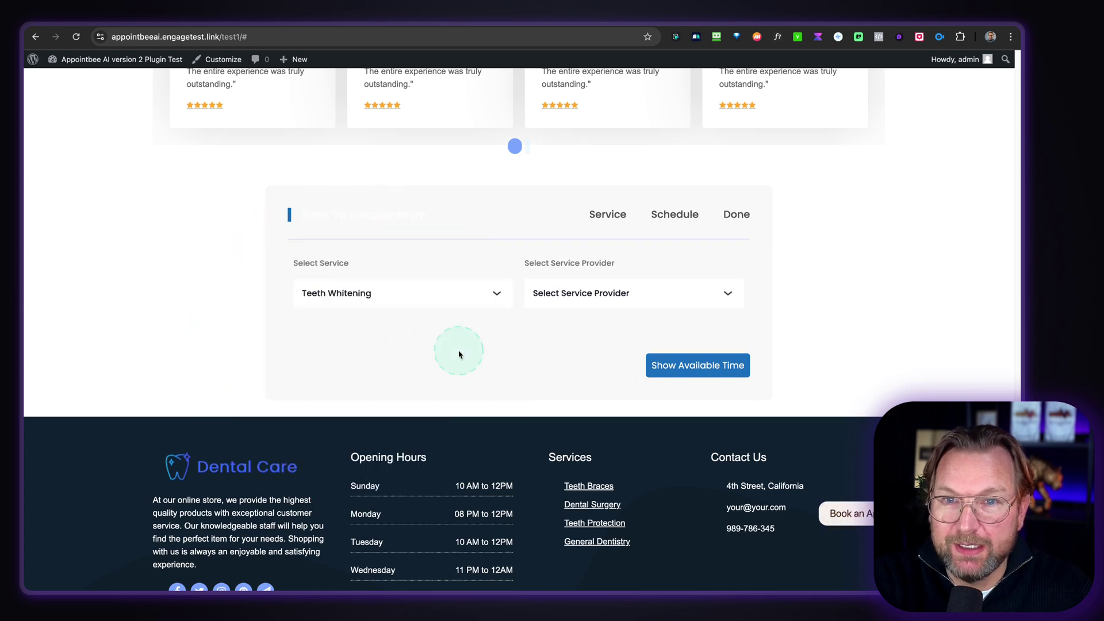
{"action": "left_click", "coordinate": [602, 300]}
- Switch the service to Root Canal, pick the first listed dentist, and show available times
{"action": "left_click", "coordinate": [448, 297]}
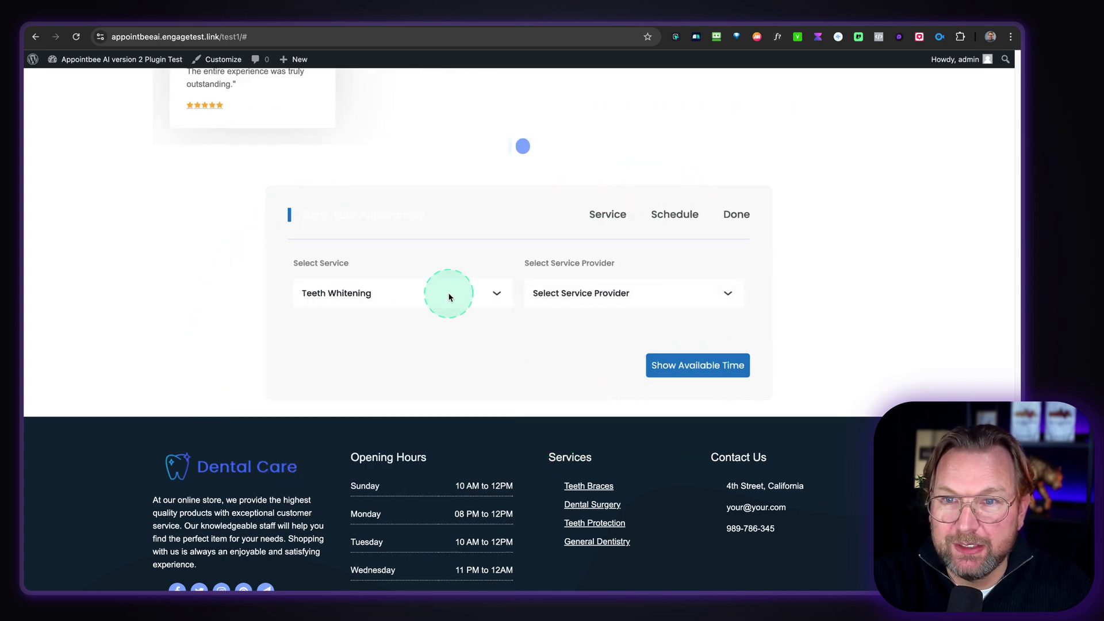
{"action": "left_click", "coordinate": [372, 281]}
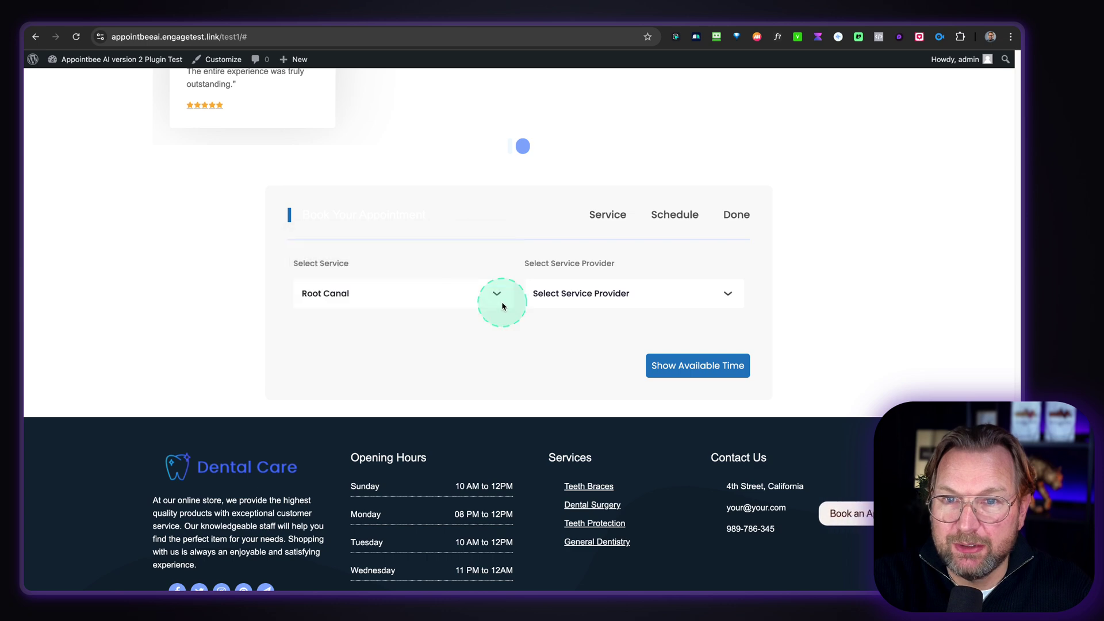
{"action": "left_click", "coordinate": [579, 294]}
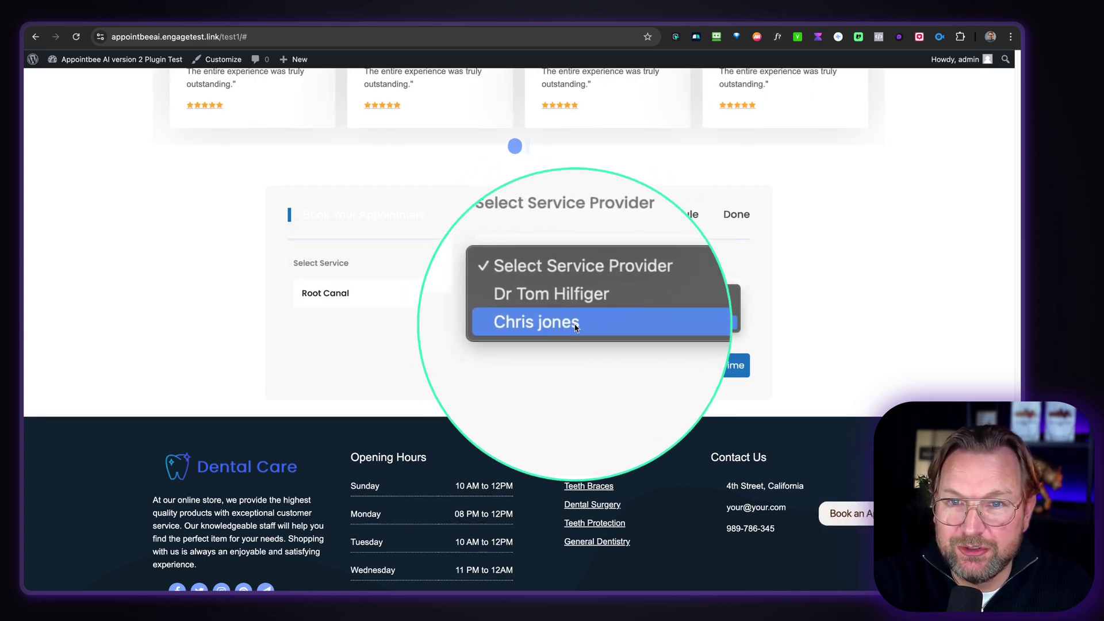
{"action": "left_click", "coordinate": [567, 305]}
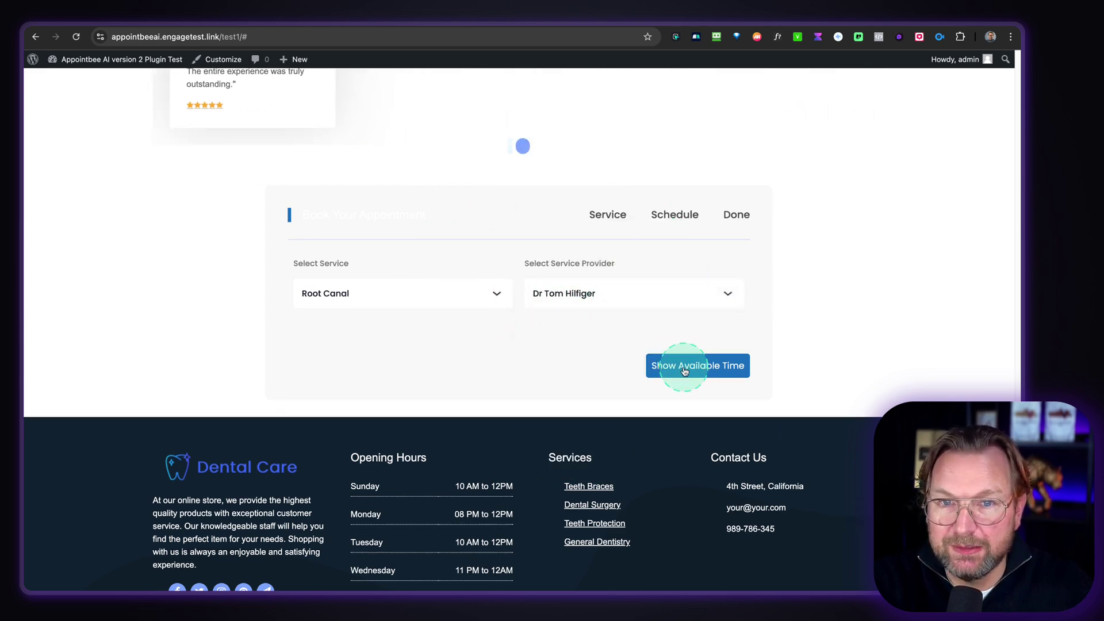
{"action": "left_click", "coordinate": [684, 371]}
{"action": "scroll", "coordinate": [596, 288], "scroll_direction": "down", "scroll_amount": 2}
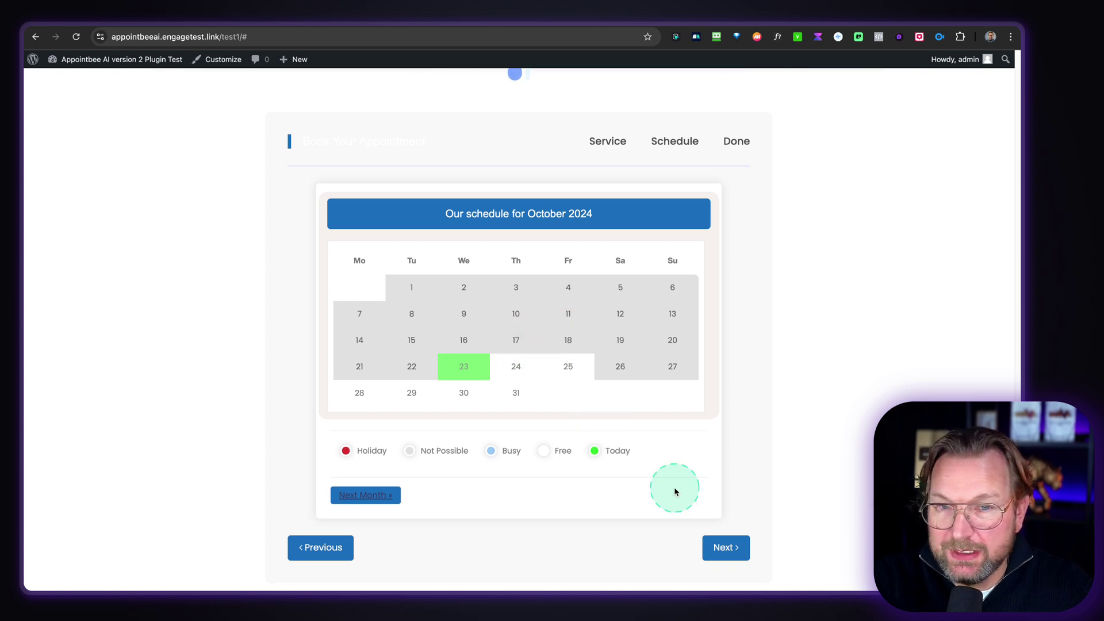
- Pick October 31 at 1:00 pm, go to the 300 USD summary, and confirm the appointment
{"action": "left_click", "coordinate": [518, 396]}
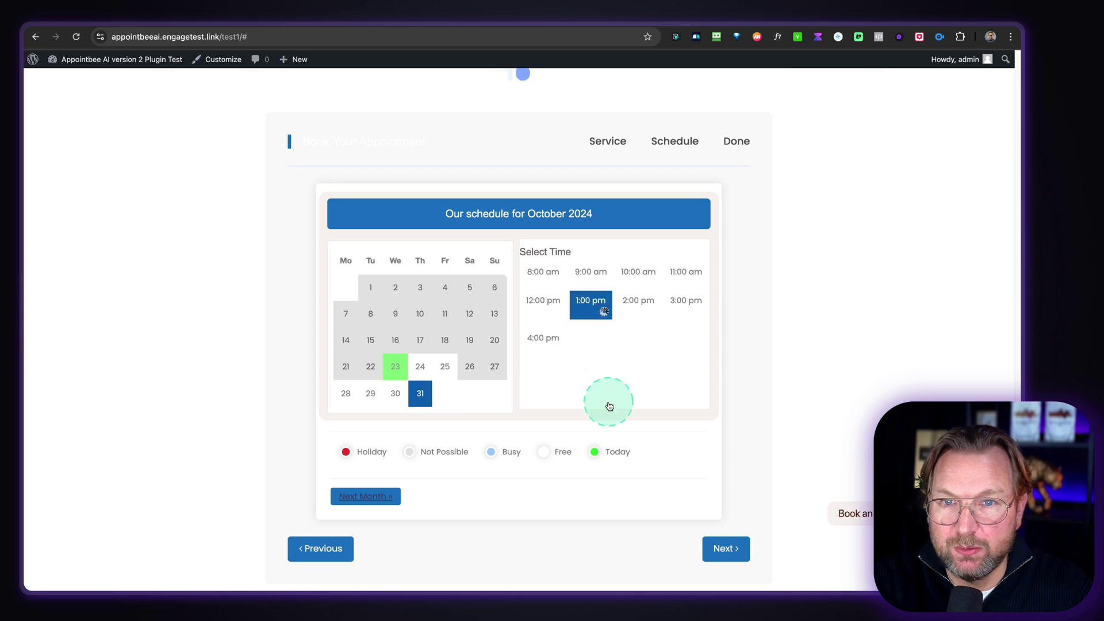
{"action": "left_click", "coordinate": [722, 549]}
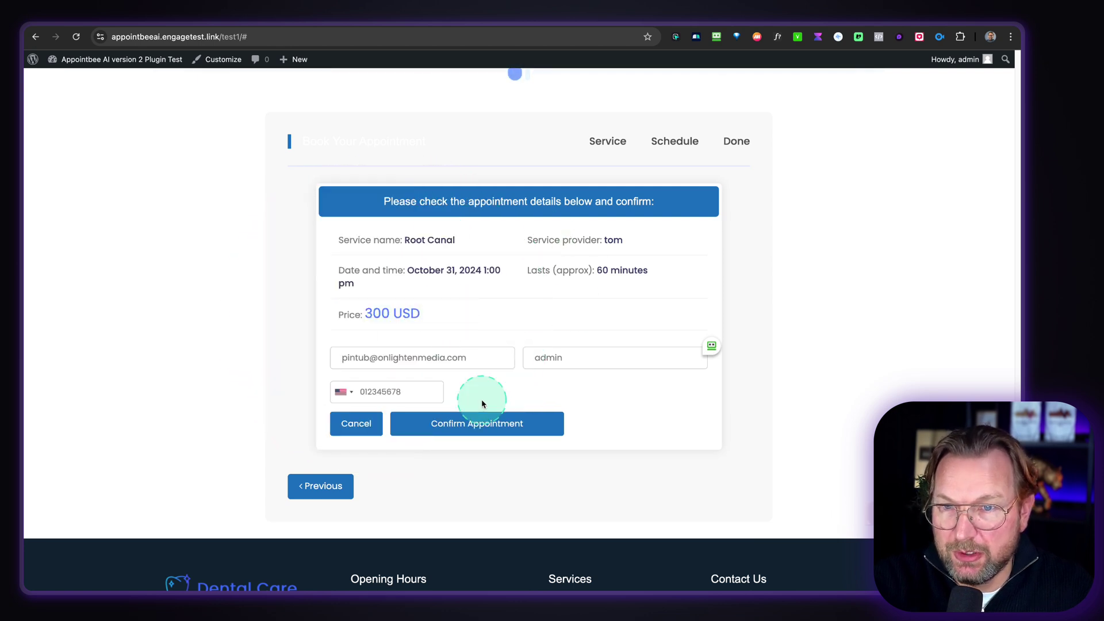
{"action": "left_click", "coordinate": [453, 426]}
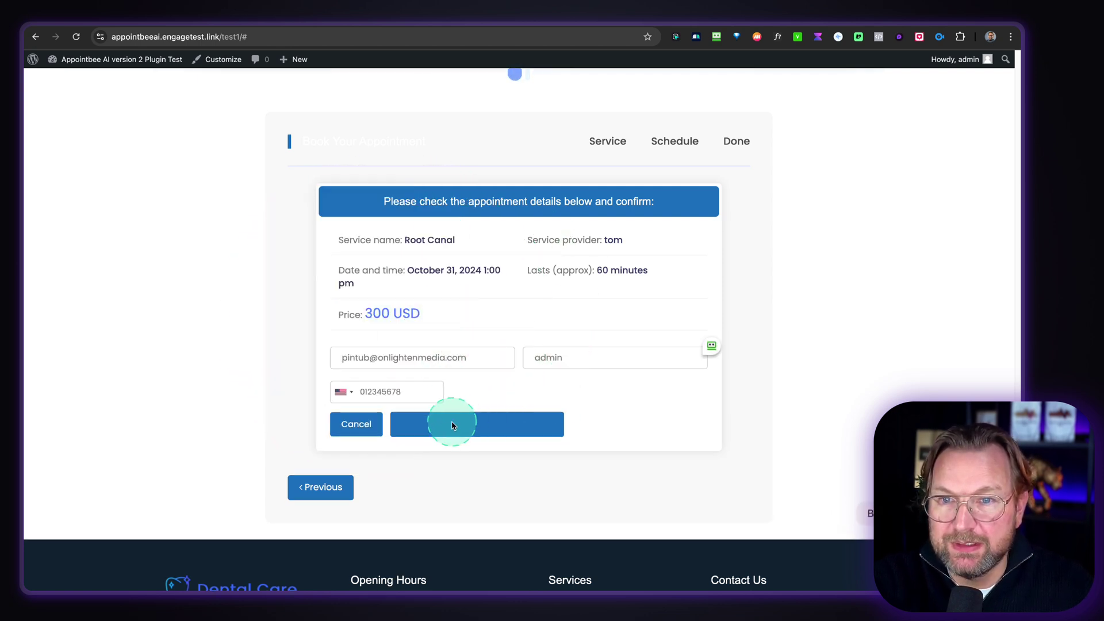
{"action": "left_click", "coordinate": [663, 375]}
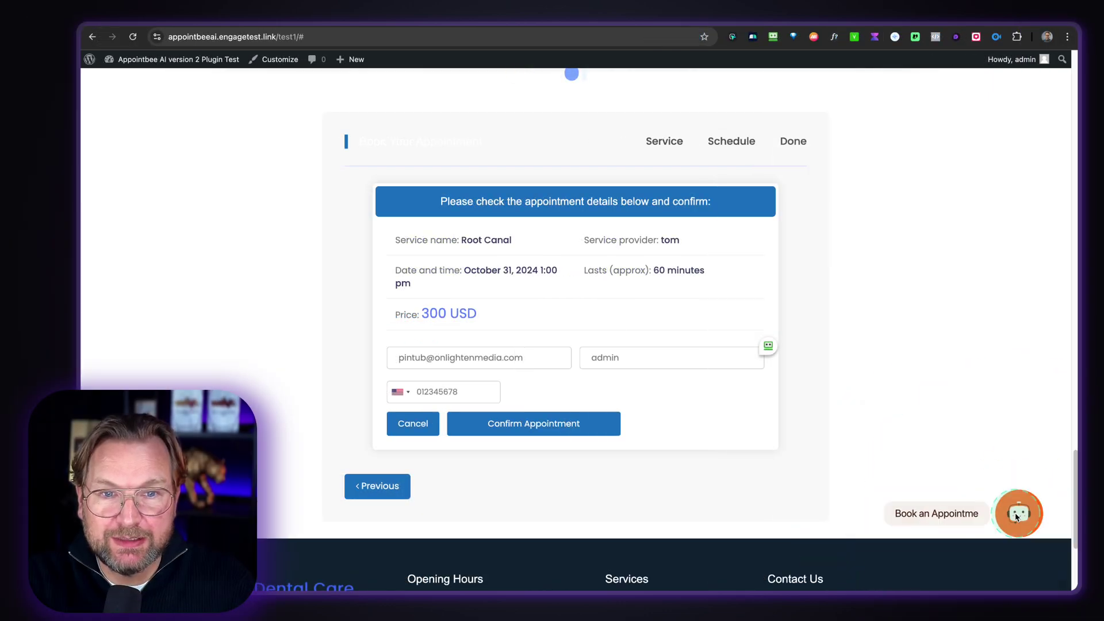
- Open and then close the floating AI booking chat panel
{"action": "left_click", "coordinate": [1017, 517]}
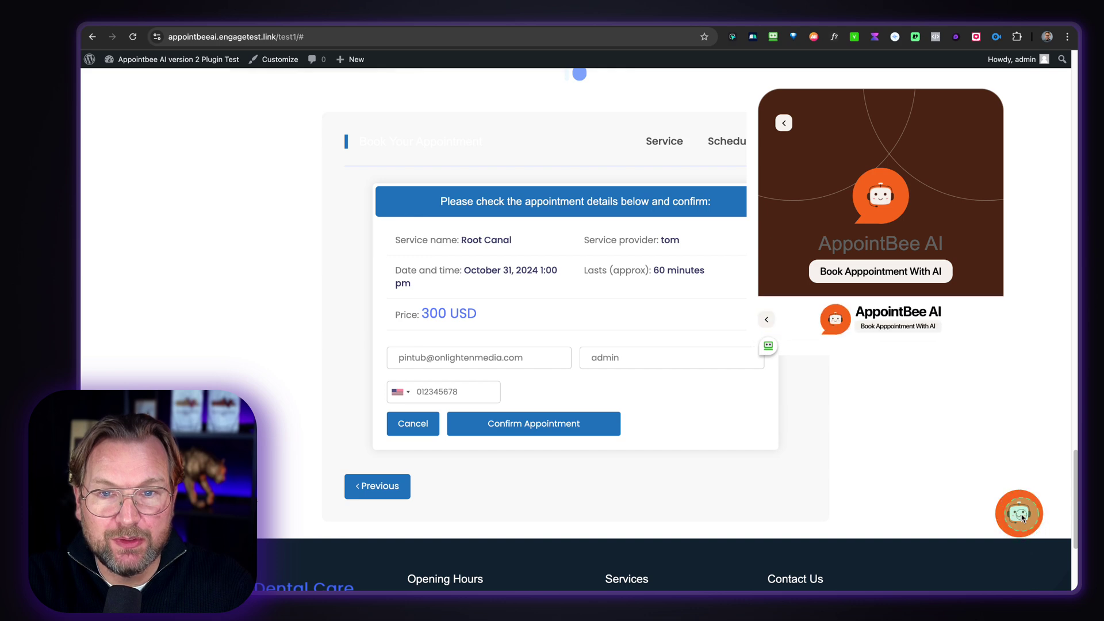
{"action": "left_click", "coordinate": [757, 254]}
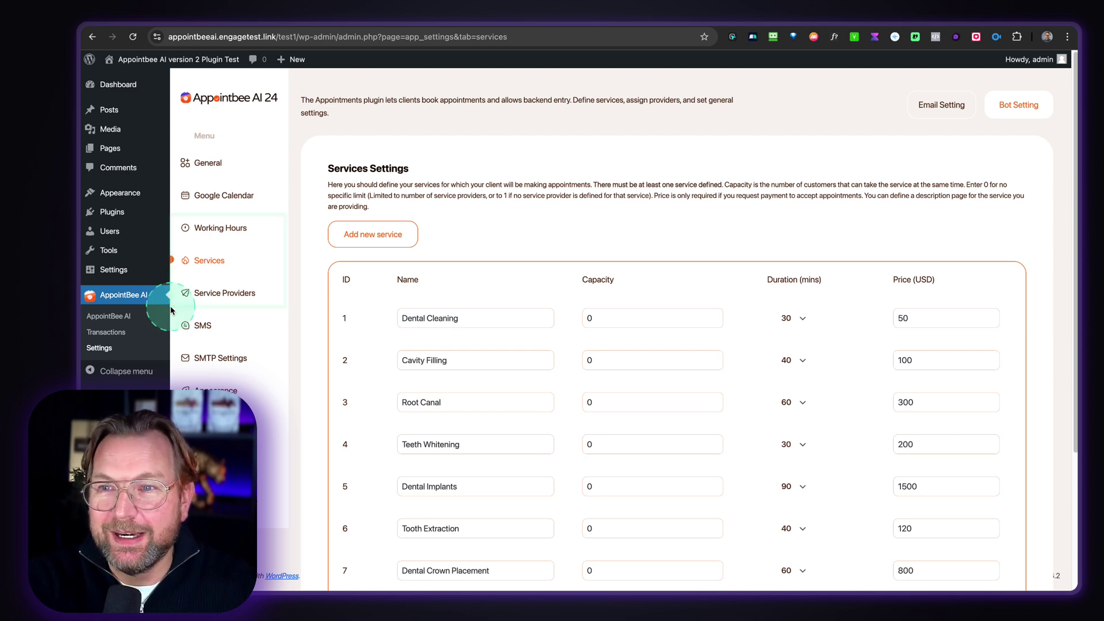
- Scroll through the eight services in the Services Settings table, then go to Service Providers
{"action": "scroll", "coordinate": [481, 320], "scroll_direction": "down", "scroll_amount": 2}
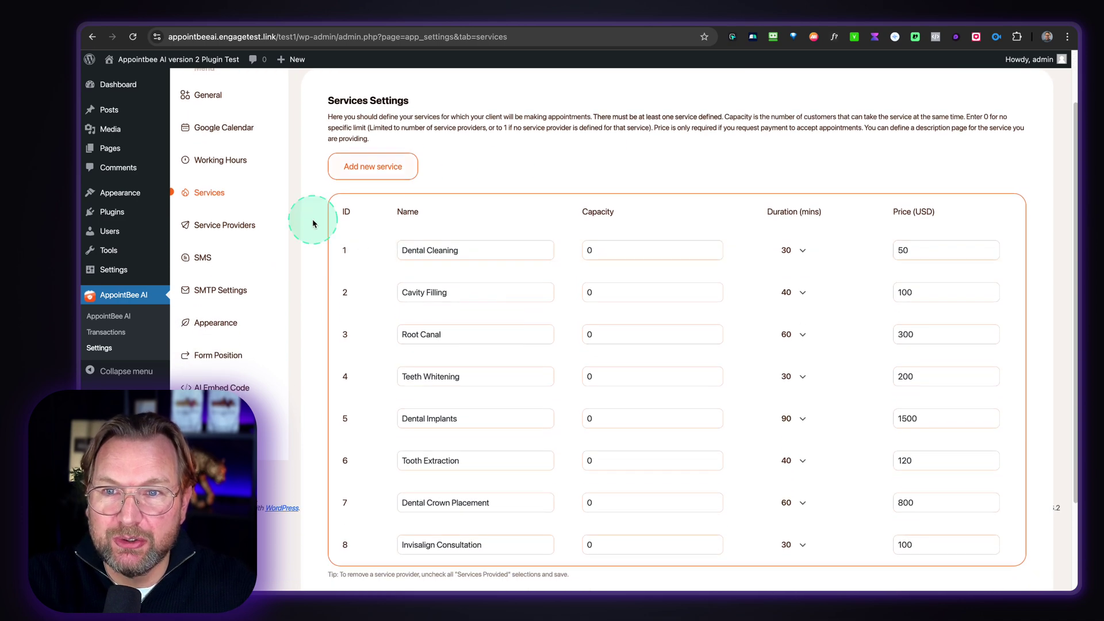
{"action": "mouse_move", "coordinate": [404, 251]}
{"action": "left_mouse_down"}
{"action": "mouse_move", "coordinate": [406, 285]}
{"action": "mouse_move", "coordinate": [564, 515]}
{"action": "mouse_move", "coordinate": [567, 581]}
{"action": "left_mouse_up"}
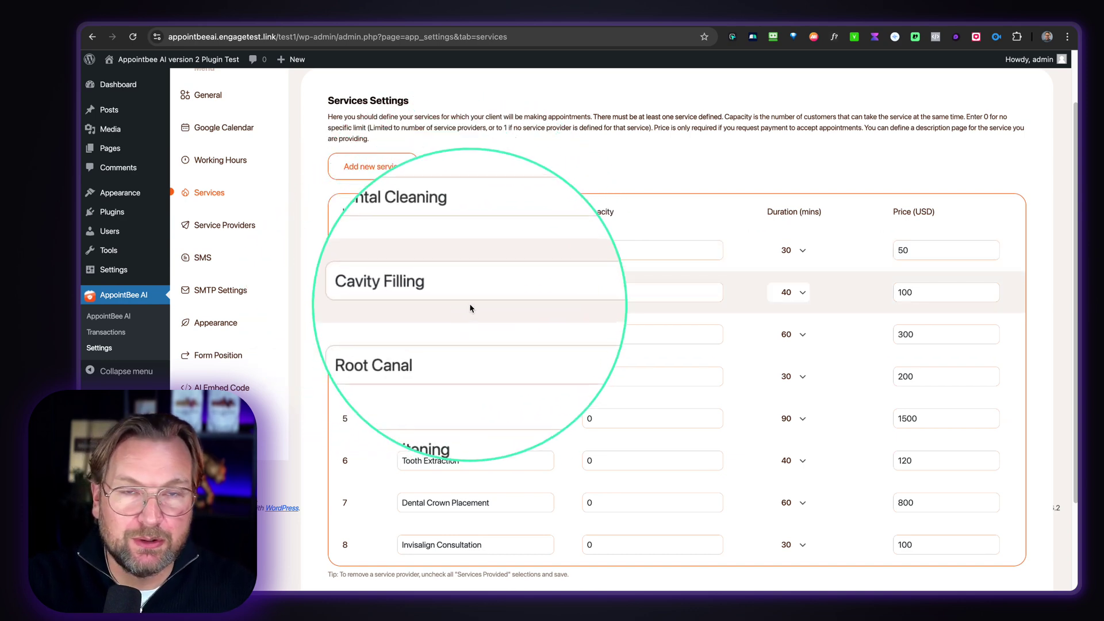
{"action": "scroll", "coordinate": [495, 269], "scroll_direction": "down", "scroll_amount": 1}
{"action": "scroll", "coordinate": [495, 269], "scroll_direction": "down", "scroll_amount": 1}
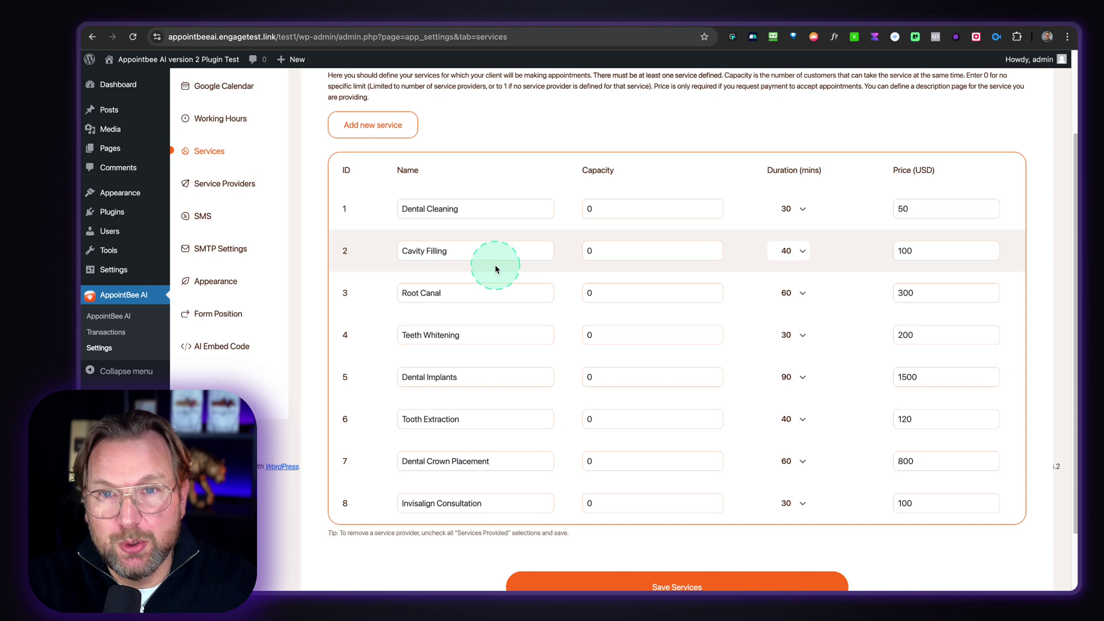
{"action": "scroll", "coordinate": [506, 198], "scroll_direction": "up", "scroll_amount": 2}
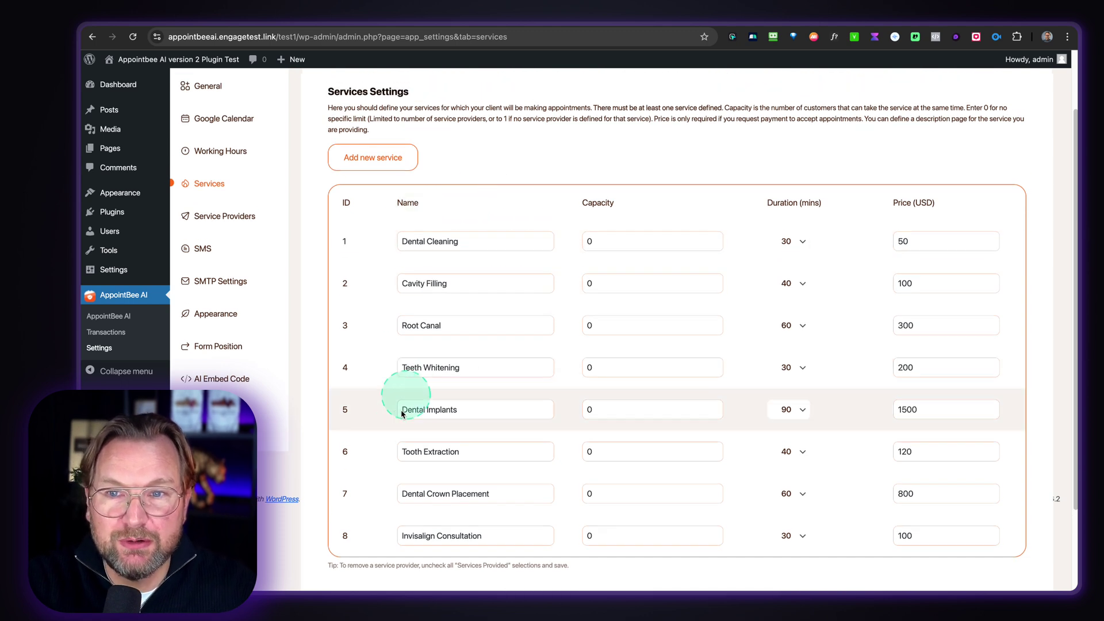
{"action": "scroll", "coordinate": [455, 336], "scroll_direction": "down", "scroll_amount": 1}
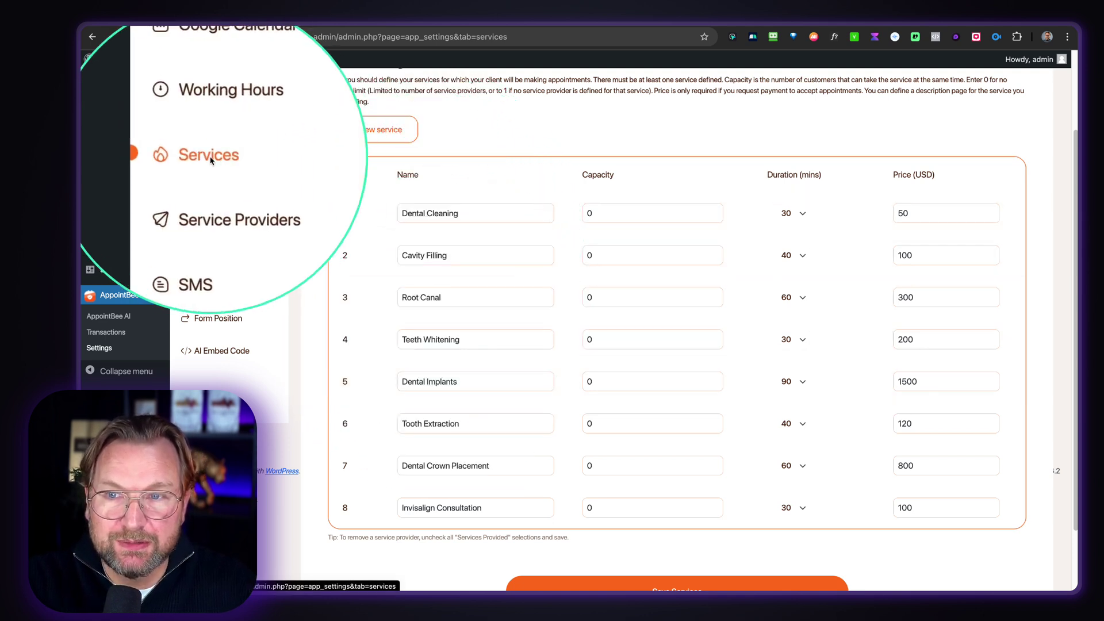
{"action": "left_click", "coordinate": [217, 188]}
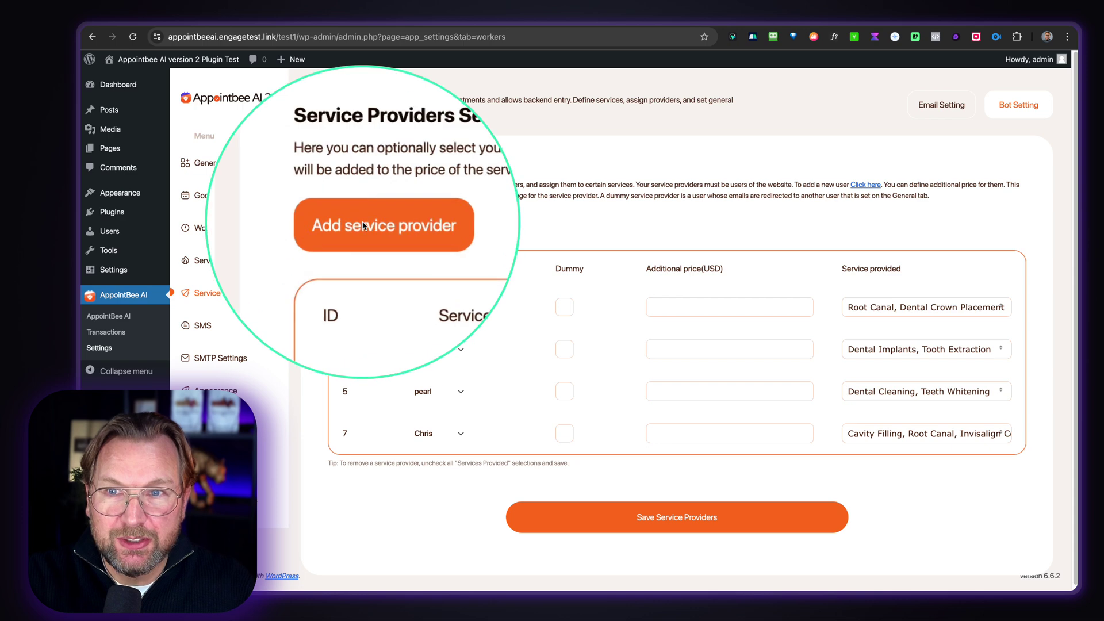
- Add a new service provider row and assign it a different user
{"action": "left_click", "coordinate": [363, 224]}
{"action": "left_click", "coordinate": [437, 477]}
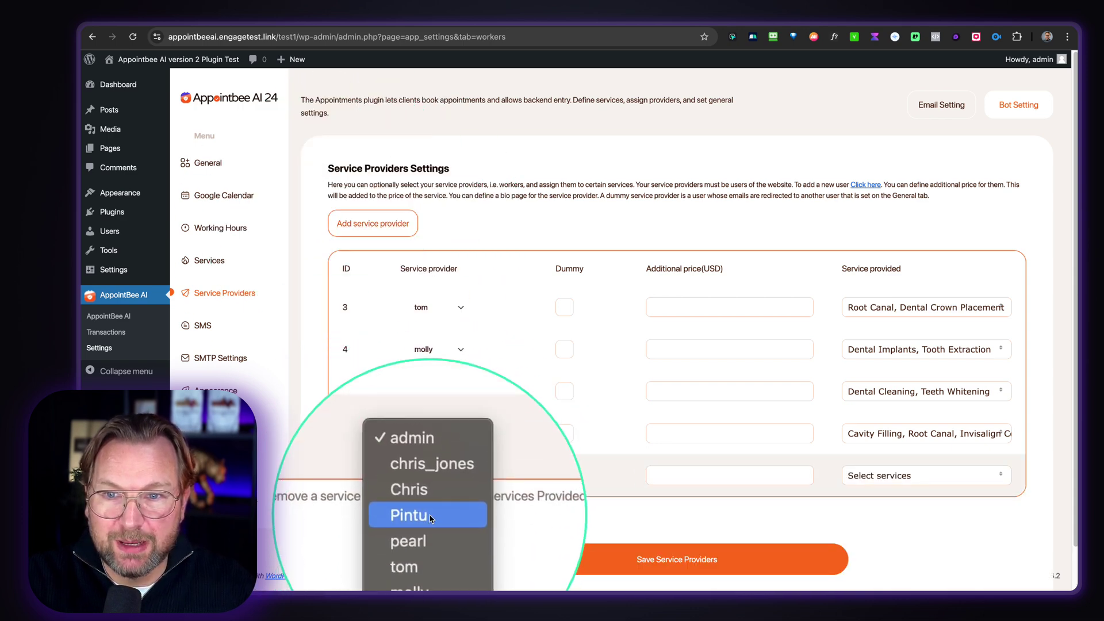
{"action": "left_click", "coordinate": [430, 517]}
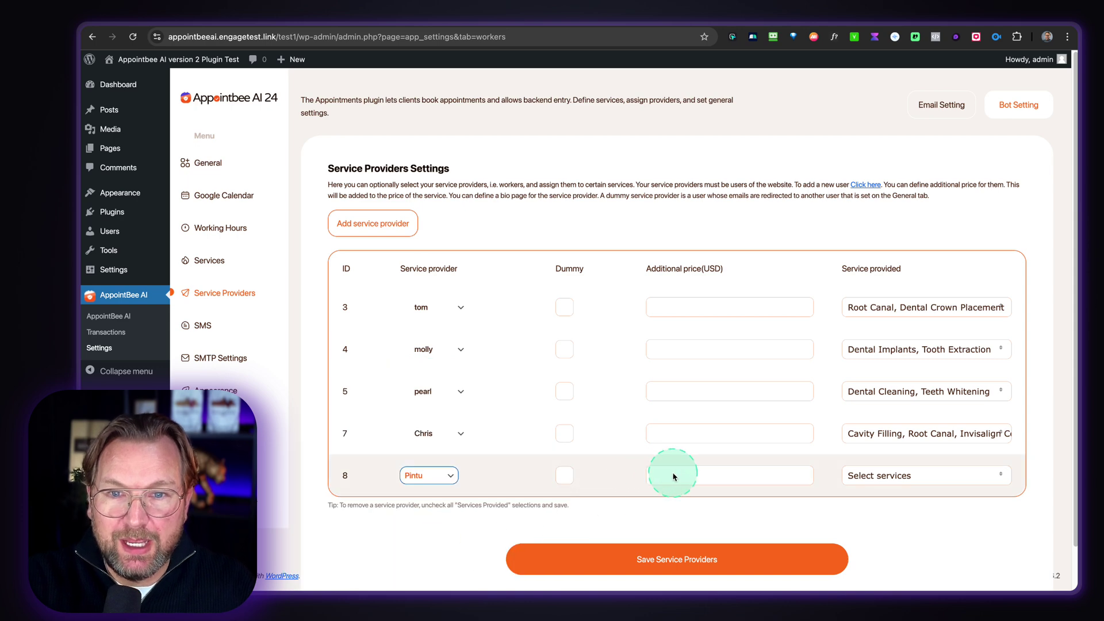
- Give the new provider Dental Cleaning, Root Canal and Dental Implants, then save the providers
{"action": "left_click", "coordinate": [882, 476]}
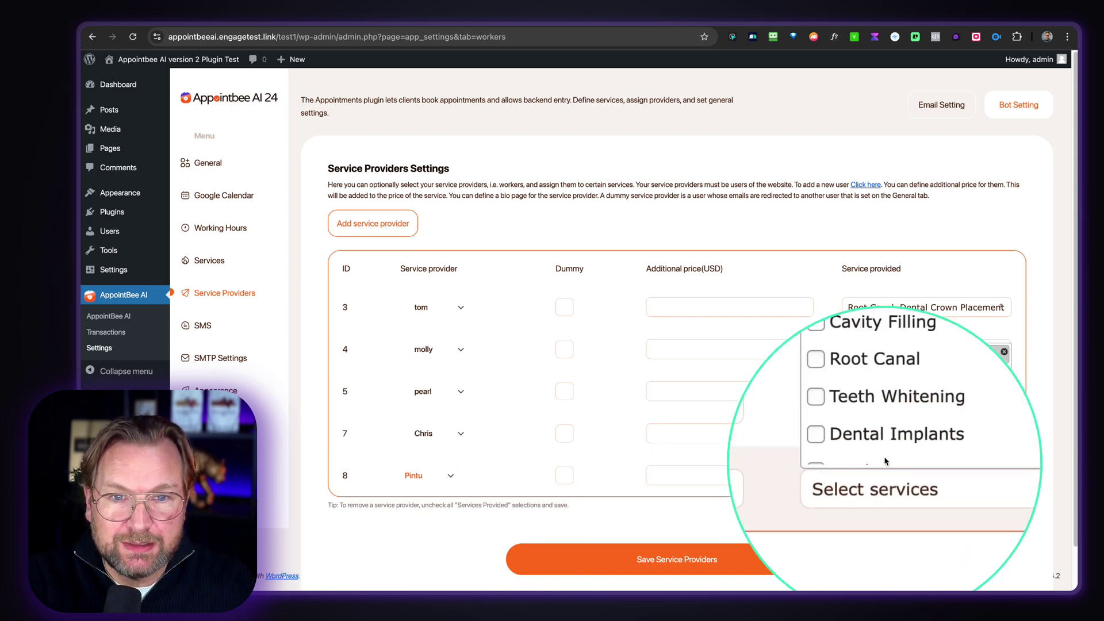
{"action": "left_click", "coordinate": [887, 380]}
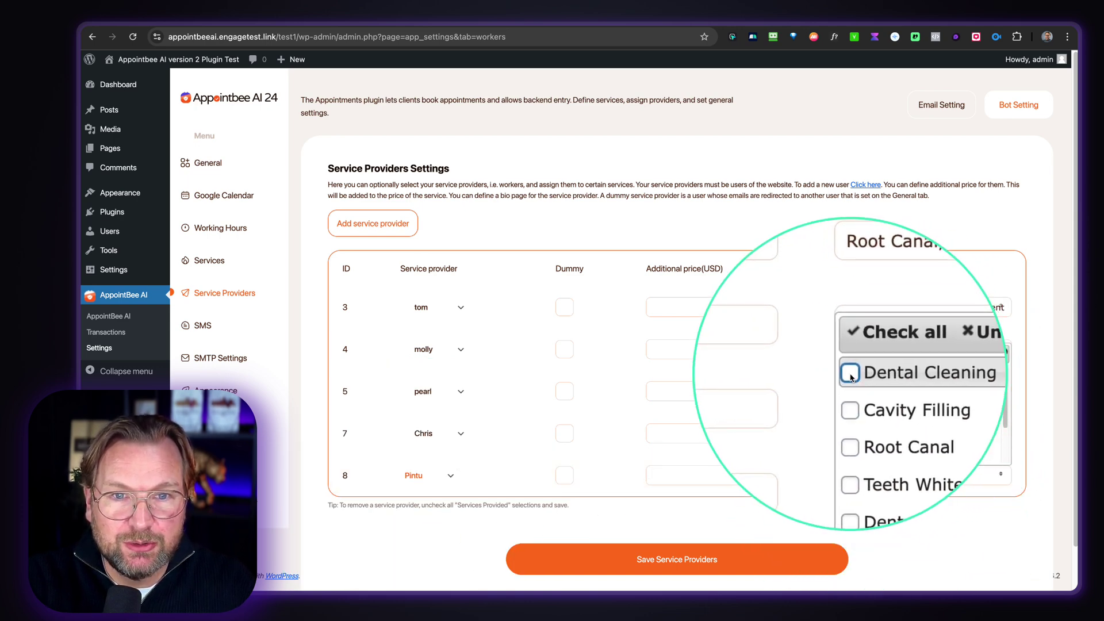
{"action": "left_click", "coordinate": [849, 415]}
{"action": "scroll", "coordinate": [853, 411], "scroll_direction": "down", "scroll_amount": 3}
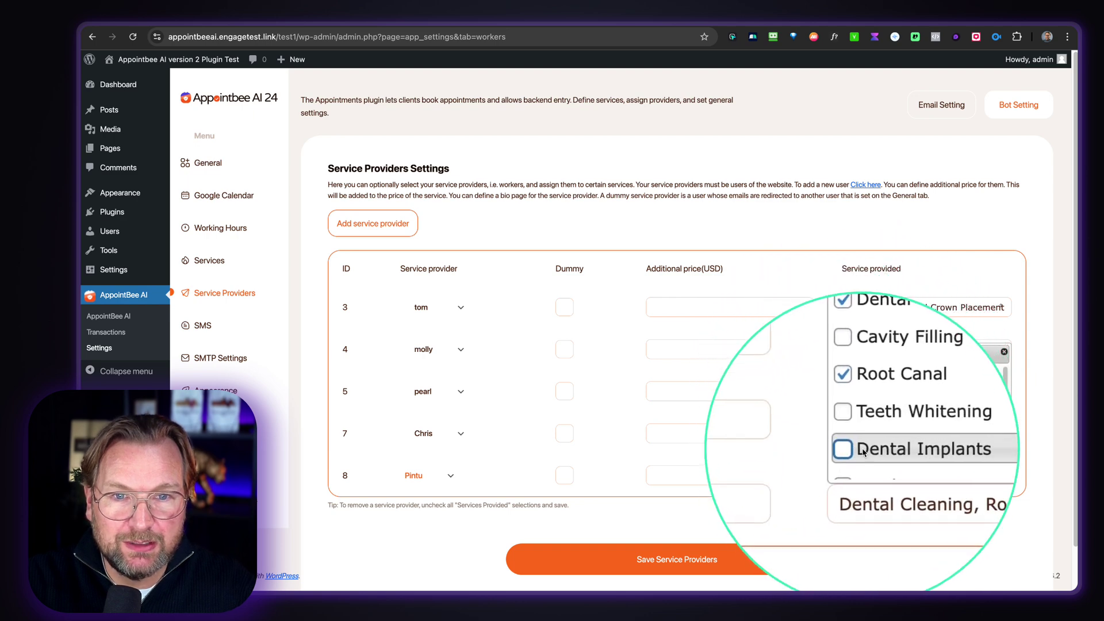
{"action": "left_click", "coordinate": [850, 411]}
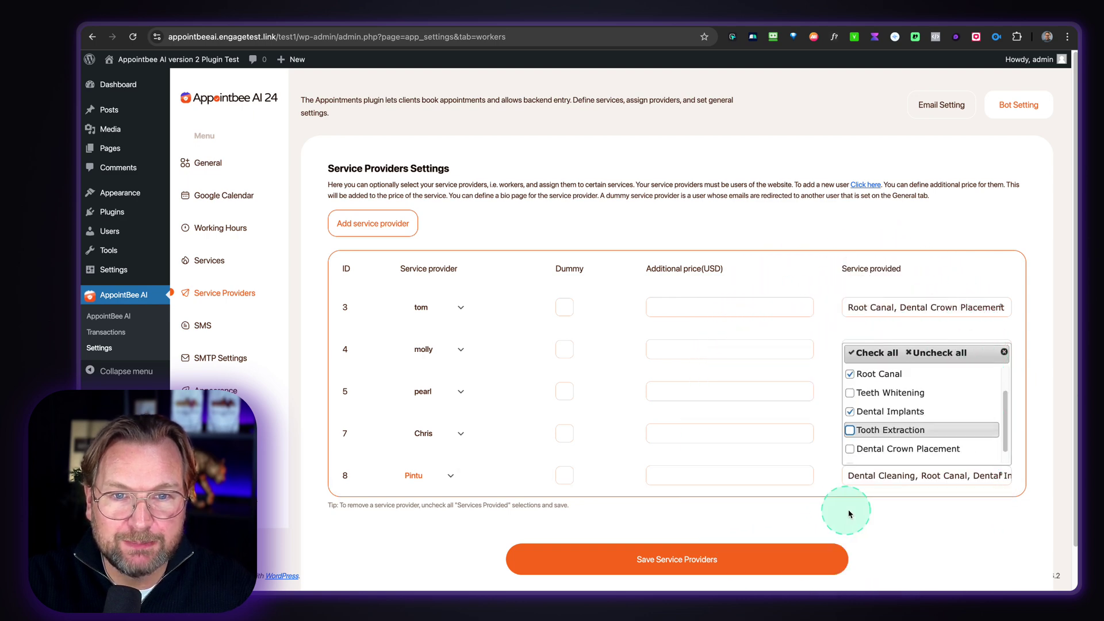
{"action": "left_click", "coordinate": [916, 501]}
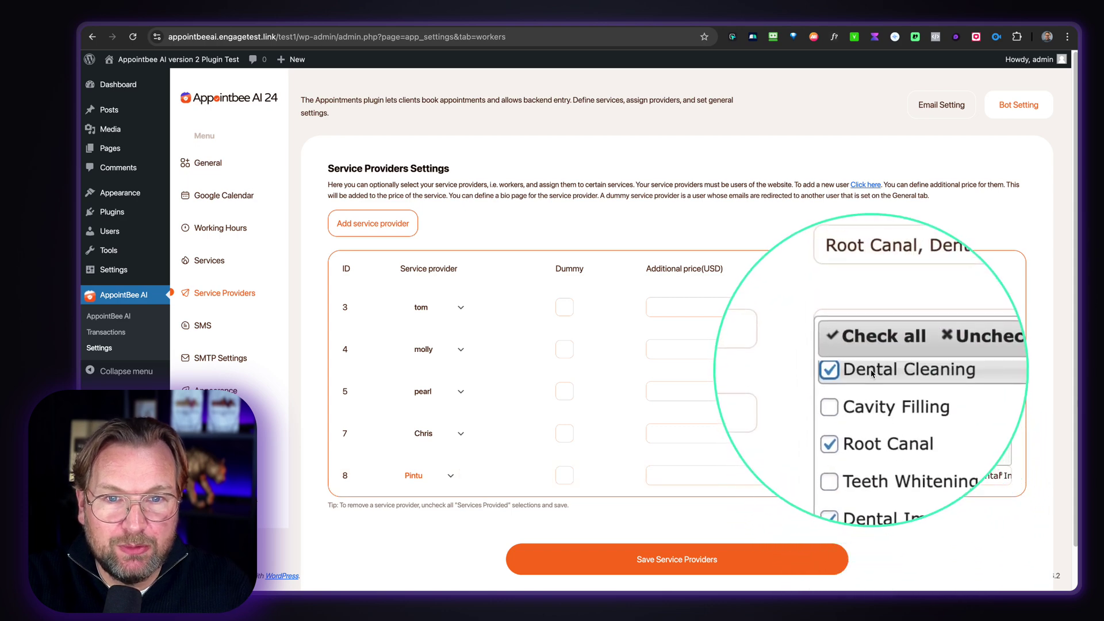
{"action": "scroll", "coordinate": [865, 448], "scroll_direction": "down", "scroll_amount": 1}
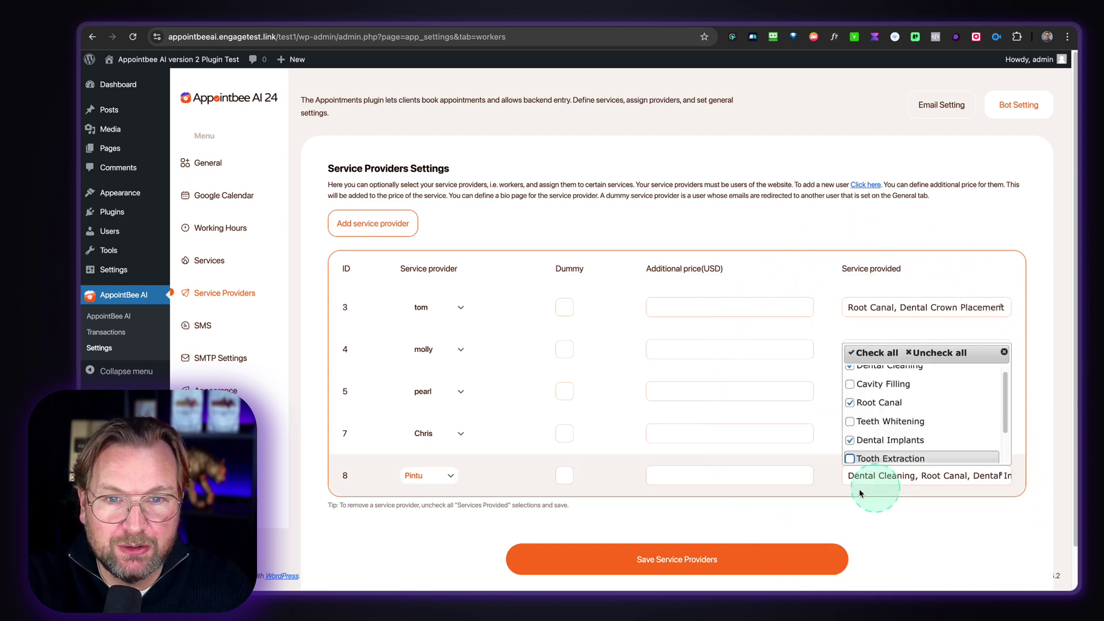
{"action": "left_click", "coordinate": [827, 494]}
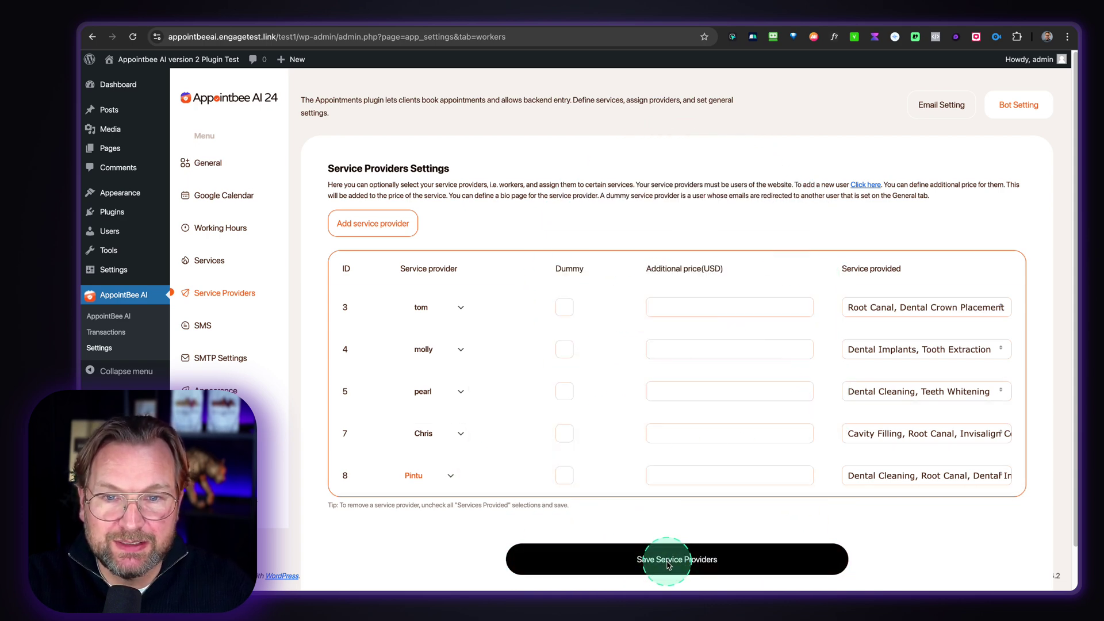
{"action": "left_click", "coordinate": [693, 546]}
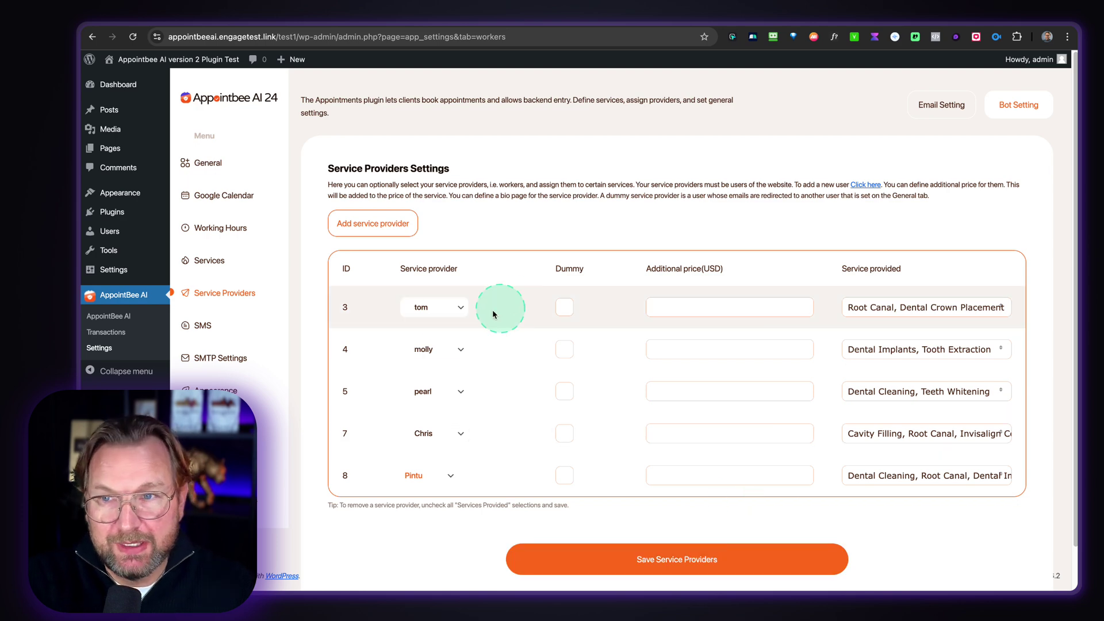
{"action": "left_click", "coordinate": [213, 233]}
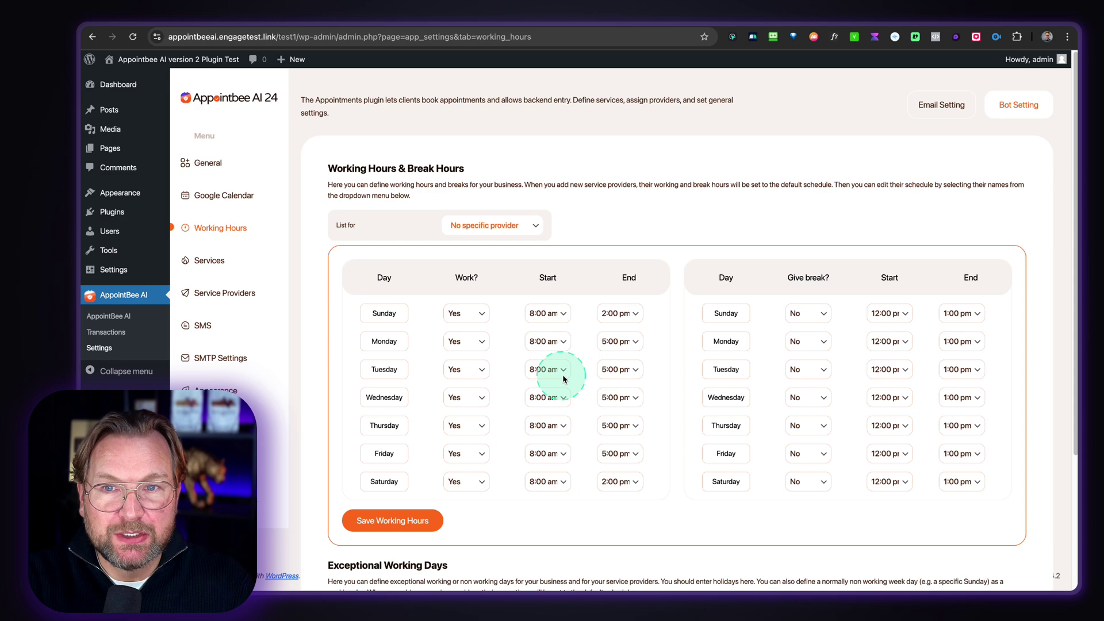
- Select tom in the List for dropdown to show his weekday 8:00 am–5:00 pm hours
{"action": "scroll", "coordinate": [563, 374], "scroll_direction": "down", "scroll_amount": 2}
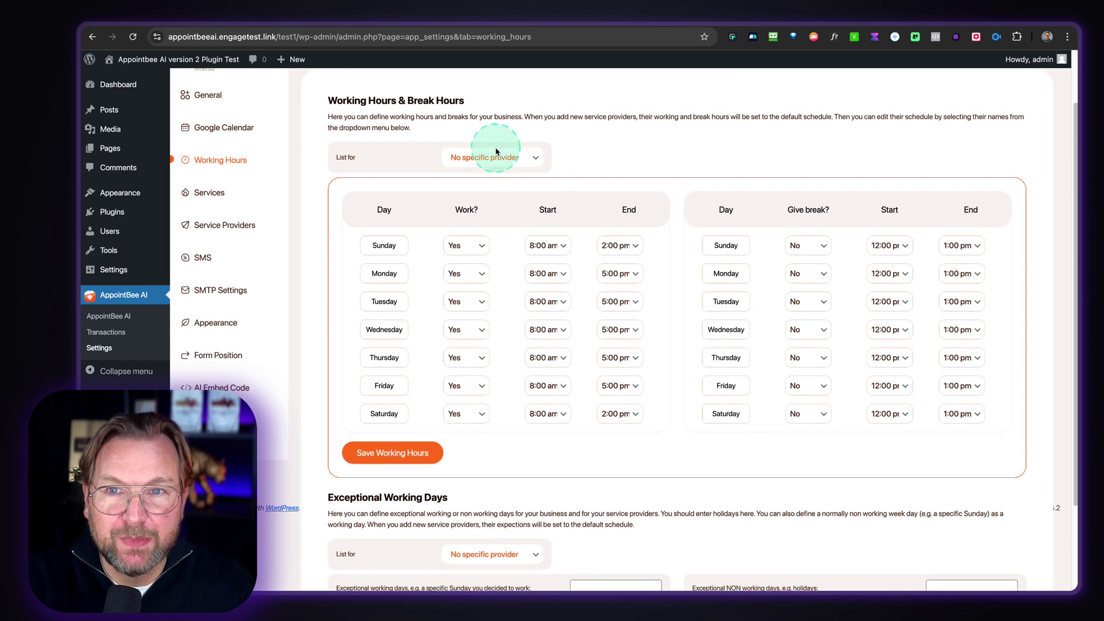
{"action": "left_click", "coordinate": [487, 160]}
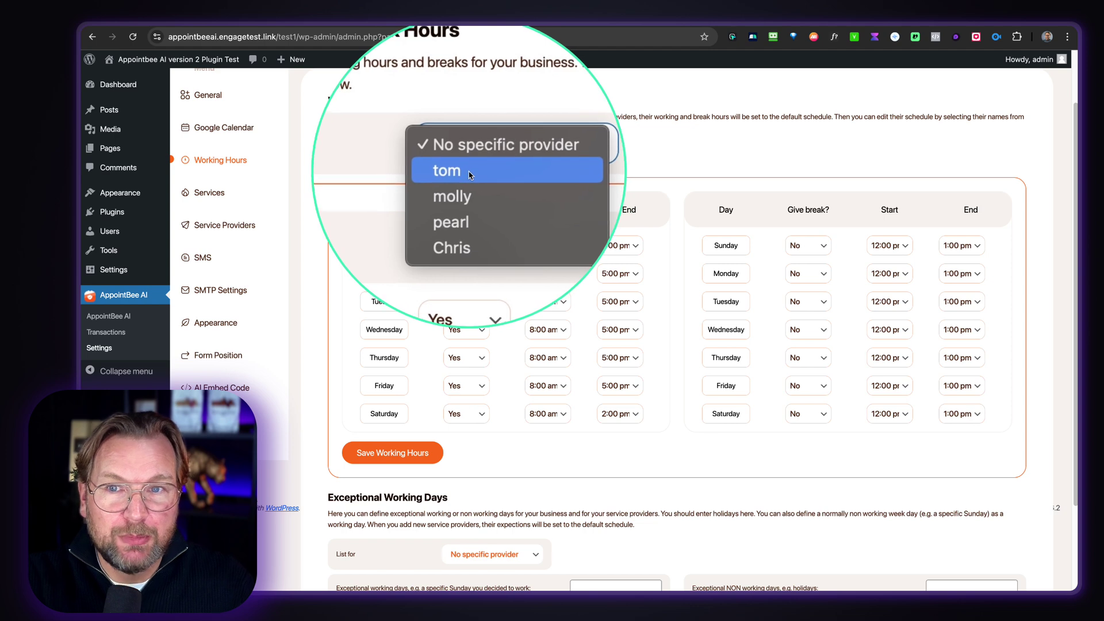
{"action": "left_click", "coordinate": [470, 175]}
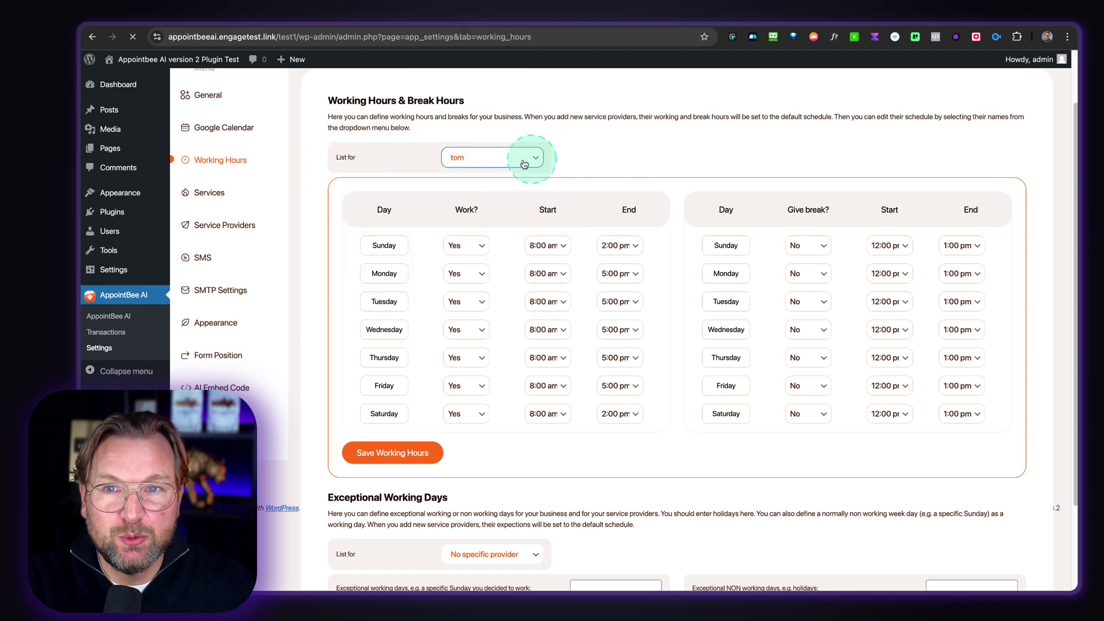
{"action": "scroll", "coordinate": [514, 279], "scroll_direction": "down", "scroll_amount": 2}
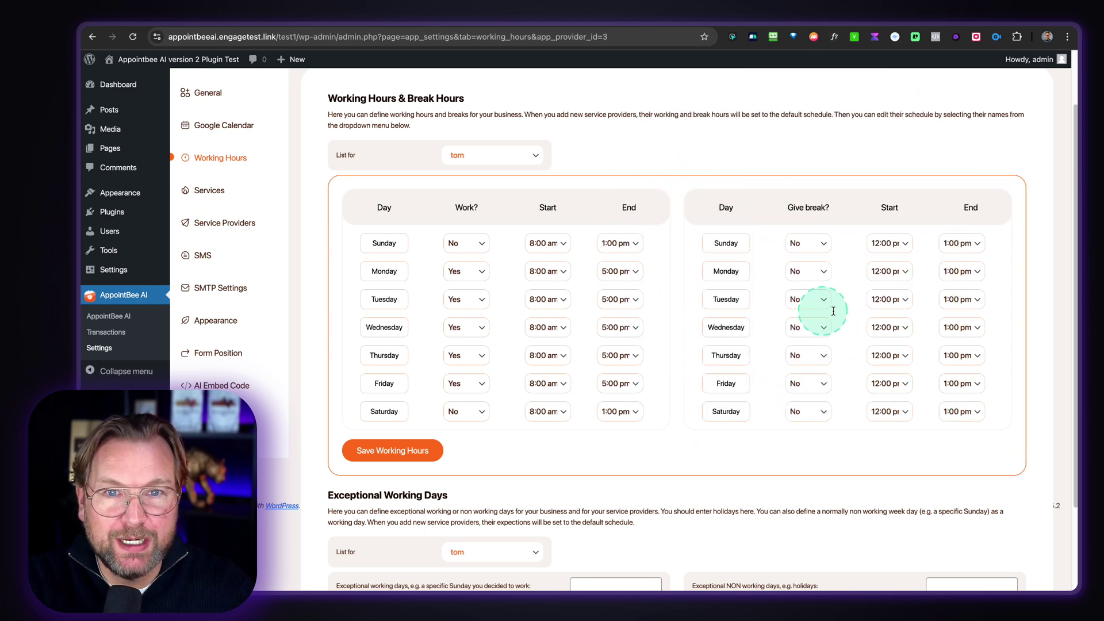
- Give tom a 12:00–1:00 pm break Monday through Friday, and start Monday at 9:00 am
{"action": "left_click", "coordinate": [805, 271]}
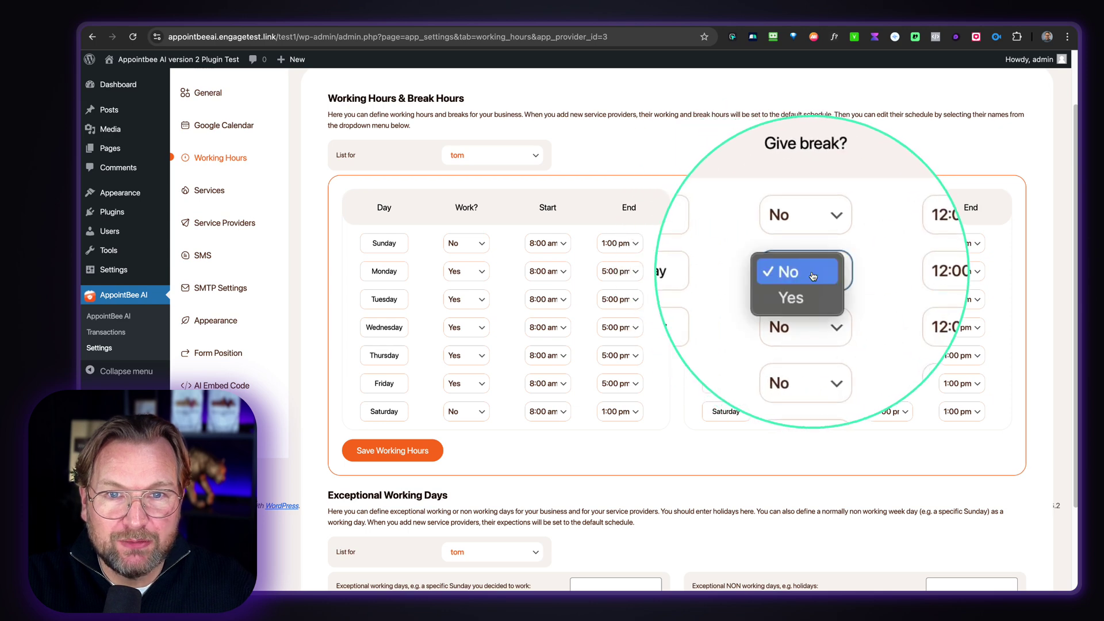
{"action": "left_click", "coordinate": [810, 286]}
{"action": "left_click", "coordinate": [812, 300]}
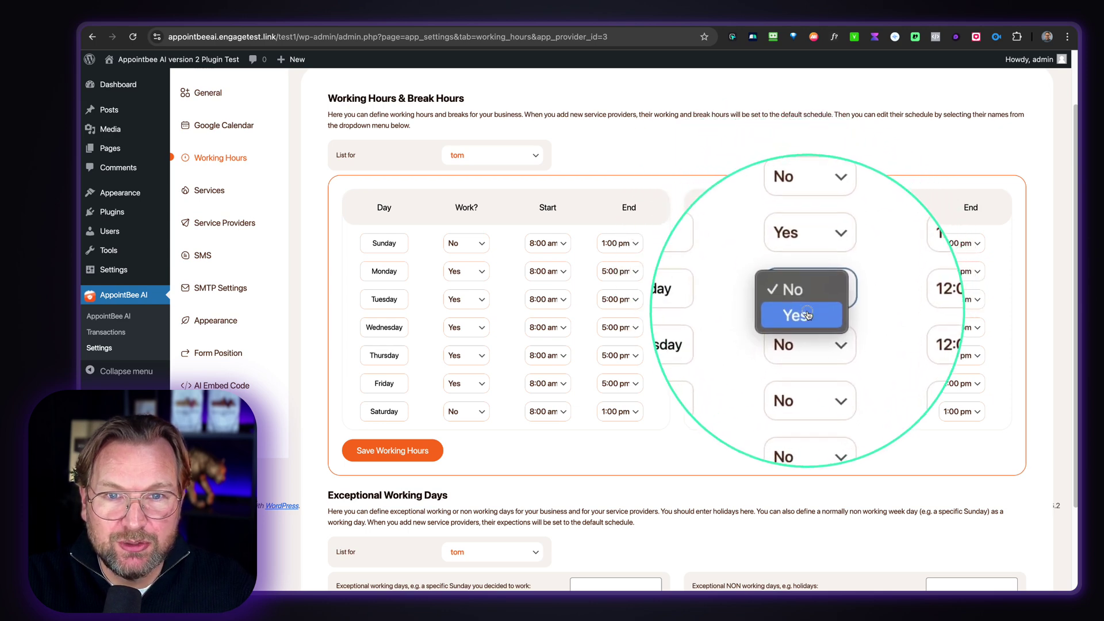
{"action": "left_click", "coordinate": [805, 313]}
{"action": "left_click", "coordinate": [810, 328]}
{"action": "left_click", "coordinate": [809, 343]}
{"action": "left_click", "coordinate": [807, 355]}
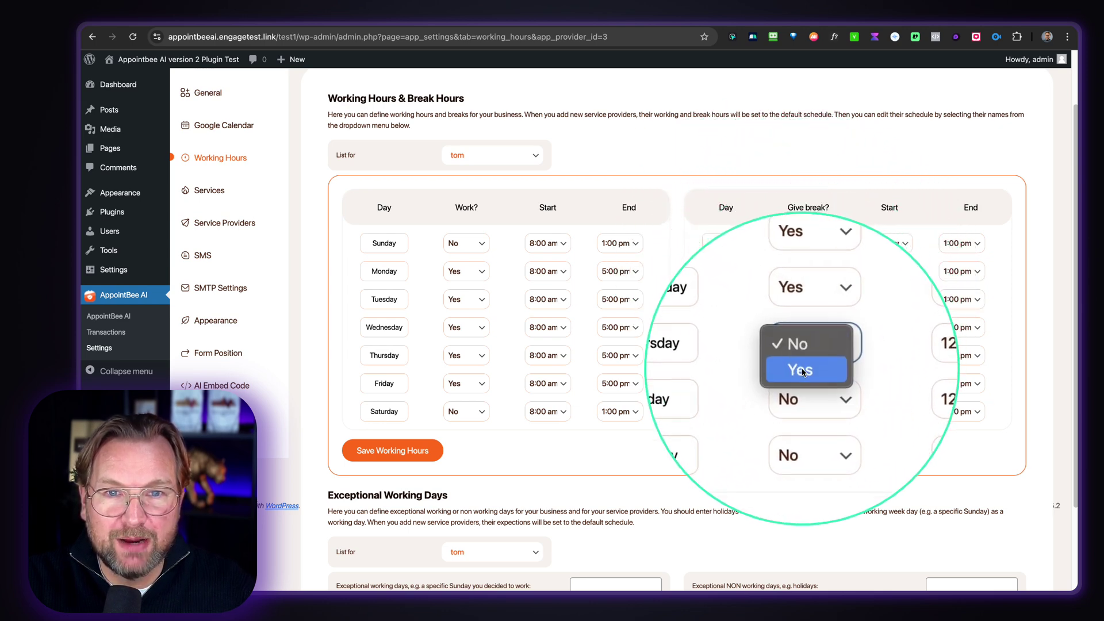
{"action": "left_click", "coordinate": [805, 370]}
{"action": "left_click", "coordinate": [805, 384]}
{"action": "left_click", "coordinate": [806, 397]}
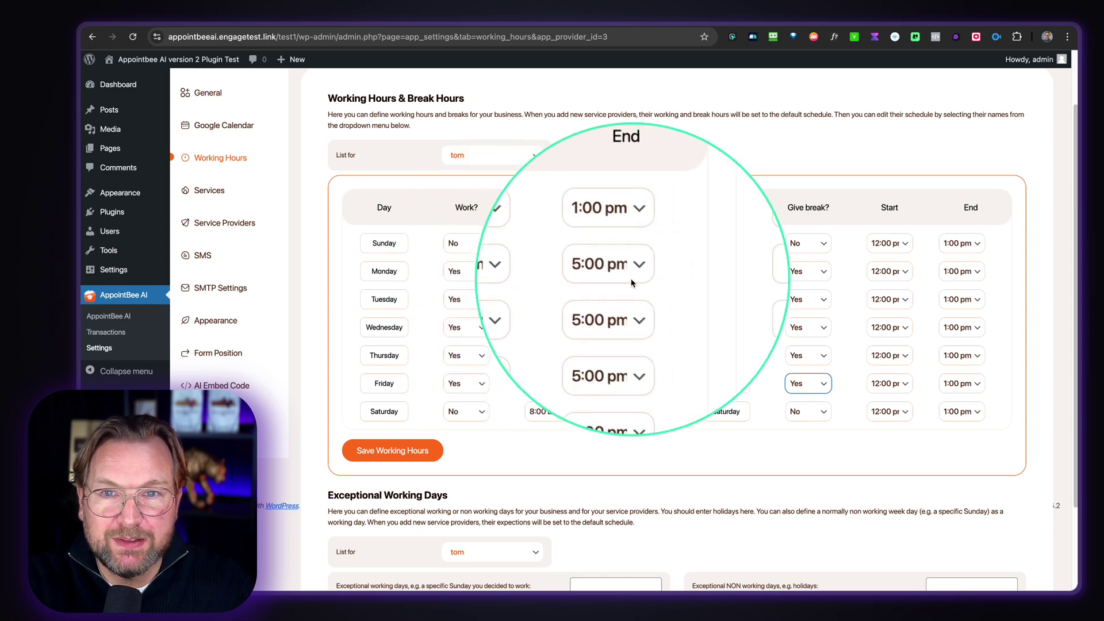
{"action": "left_click", "coordinate": [546, 271]}
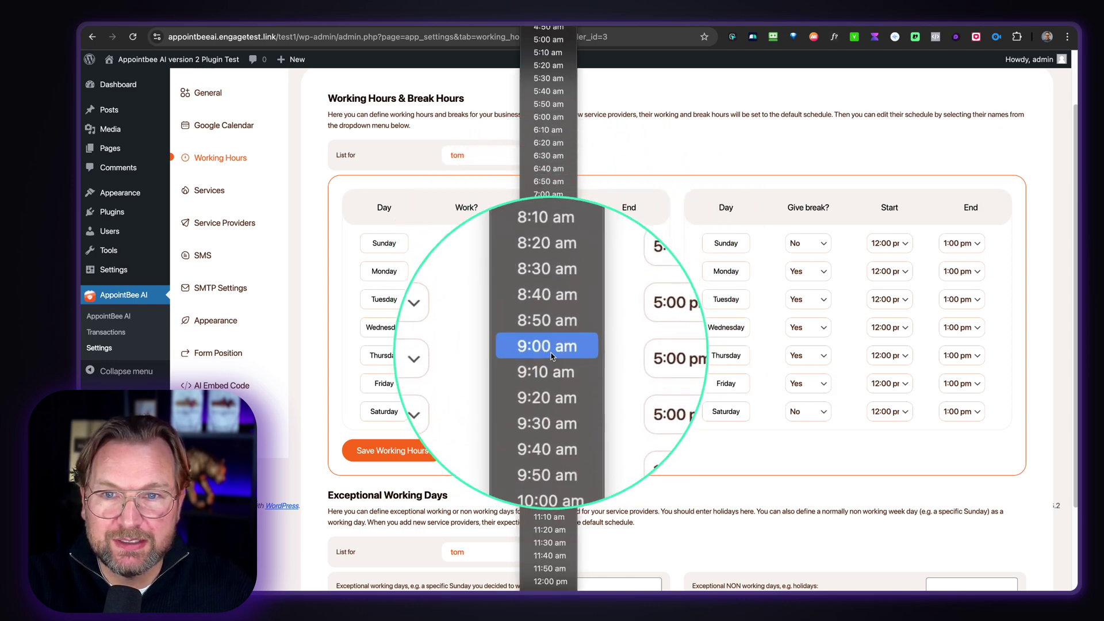
{"action": "key", "text": "Escape"}
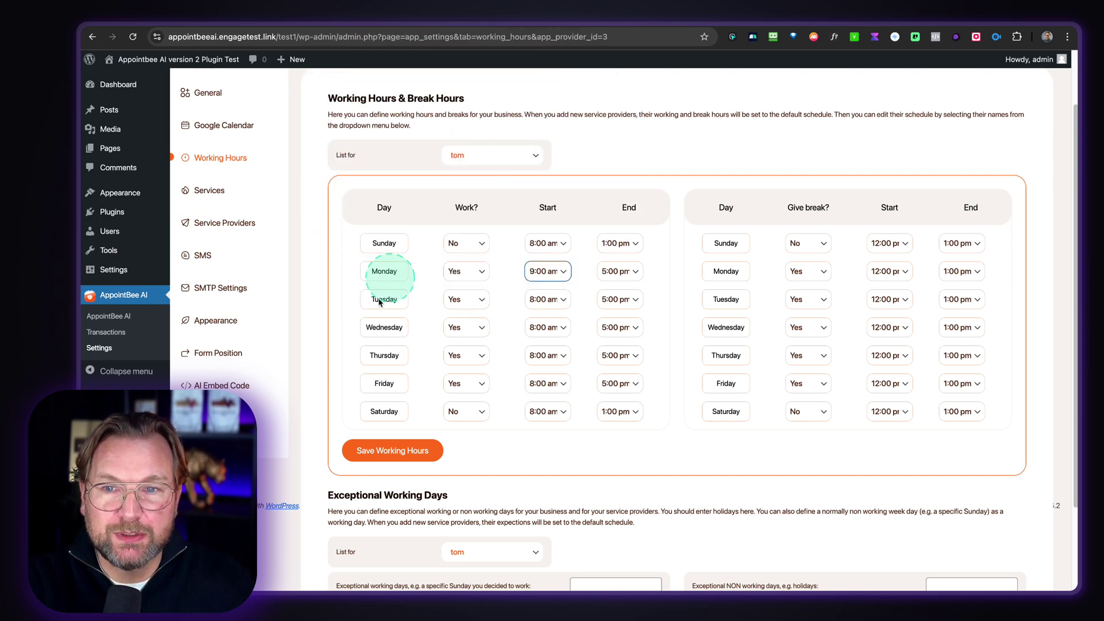
- Add Sundays from 2024-10-27 as tom's exceptional working days
{"action": "scroll", "coordinate": [604, 425], "scroll_direction": "down", "scroll_amount": 2}
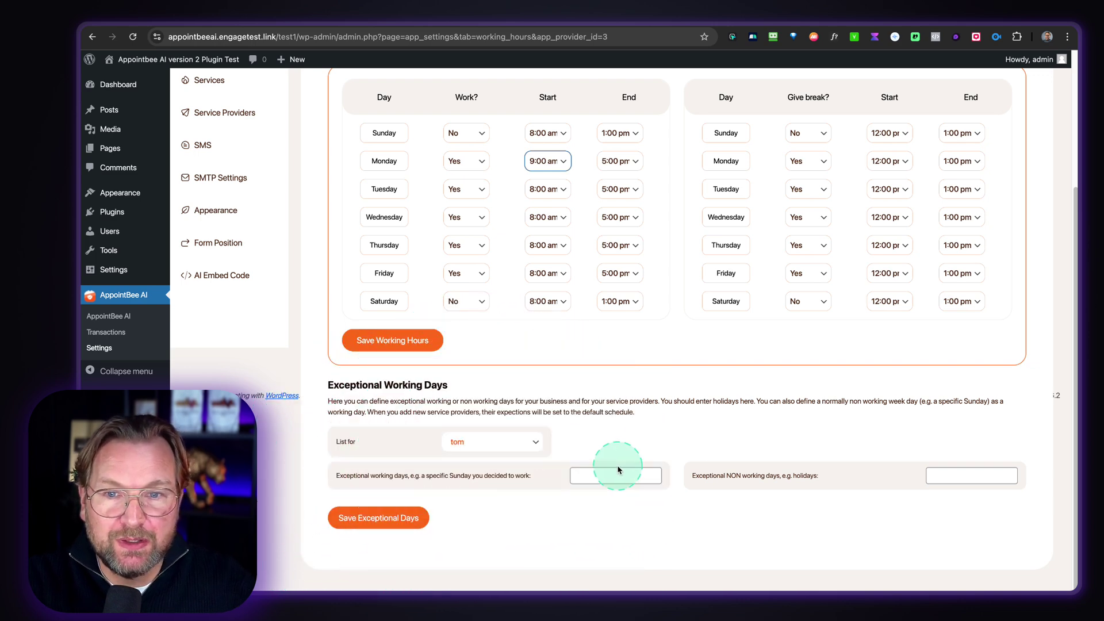
{"action": "left_click", "coordinate": [620, 482]}
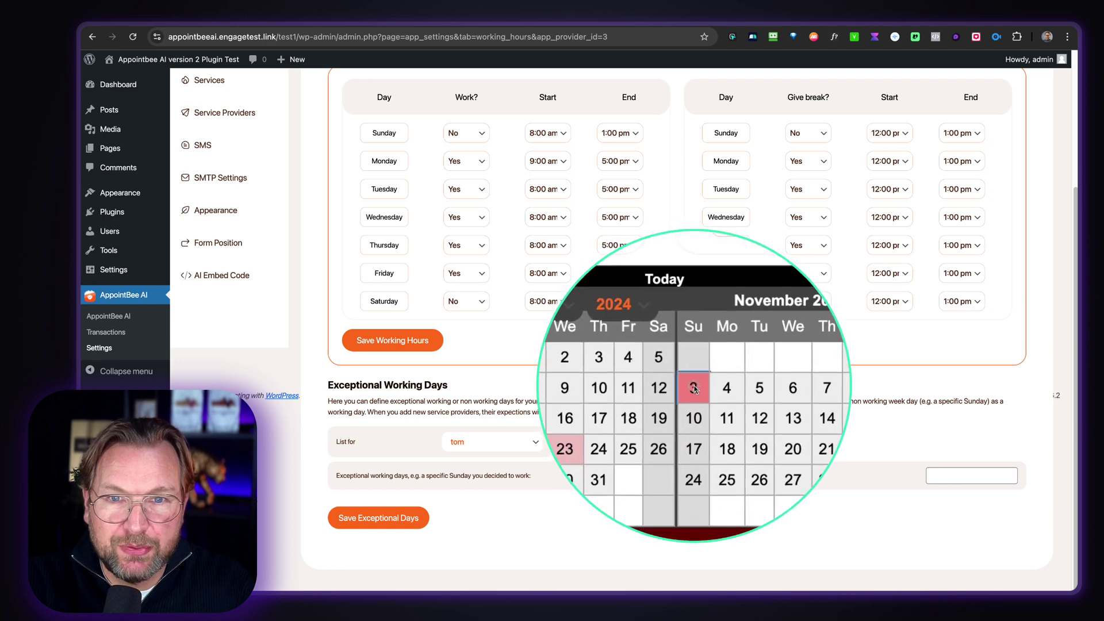
{"action": "left_click", "coordinate": [693, 386]}
{"action": "left_click", "coordinate": [693, 401]}
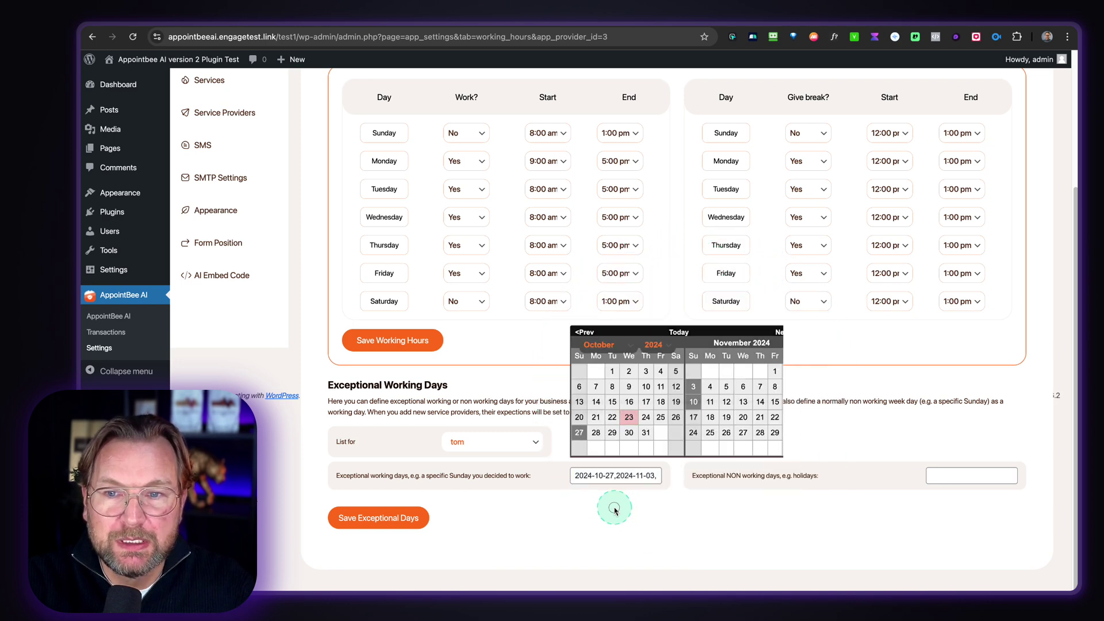
{"action": "left_click", "coordinate": [571, 466]}
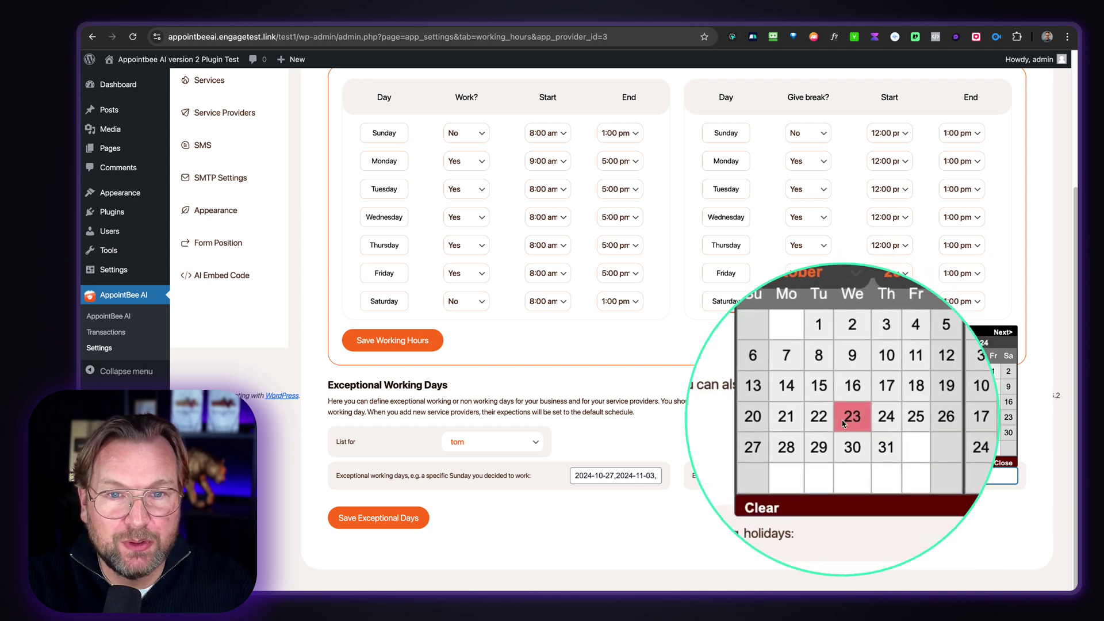
- Mark October 28 and 29, 2024 as non-working days, keeping tom as the provider
{"action": "left_click", "coordinate": [814, 432]}
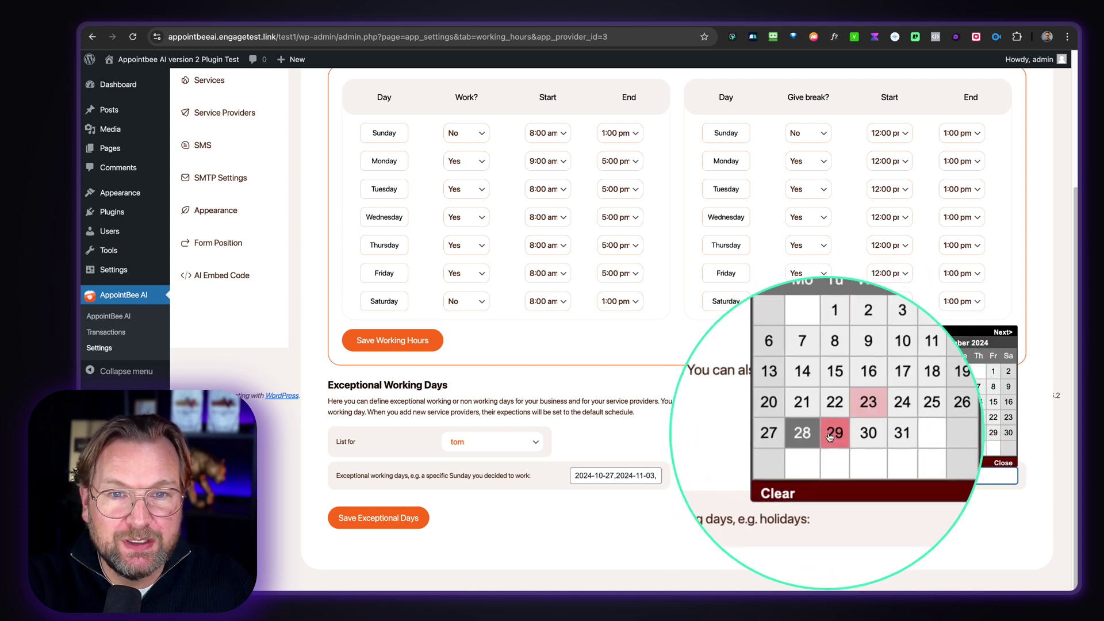
{"action": "left_click", "coordinate": [831, 433]}
{"action": "left_click", "coordinate": [888, 530]}
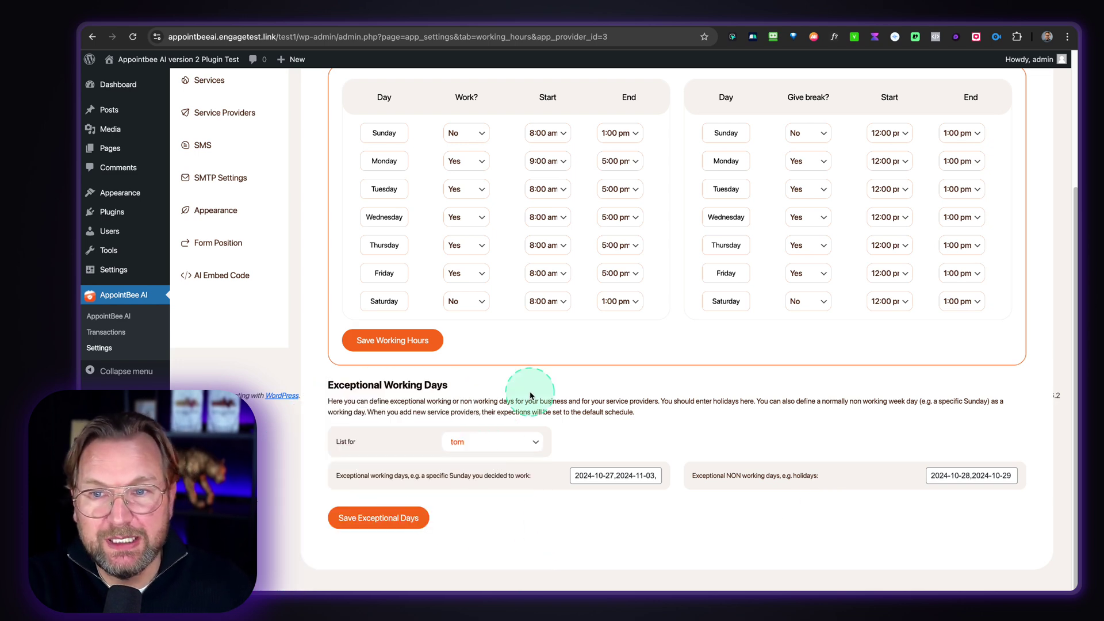
{"action": "left_click", "coordinate": [490, 437]}
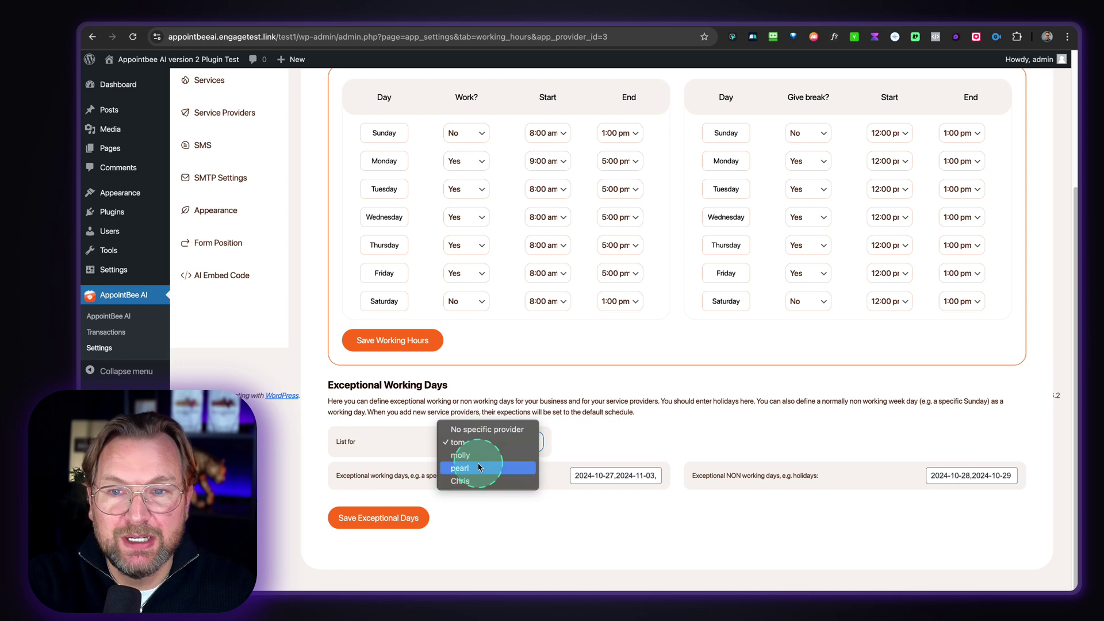
{"action": "left_click", "coordinate": [585, 434]}
{"action": "scroll", "coordinate": [584, 433], "scroll_direction": "up", "scroll_amount": 3}
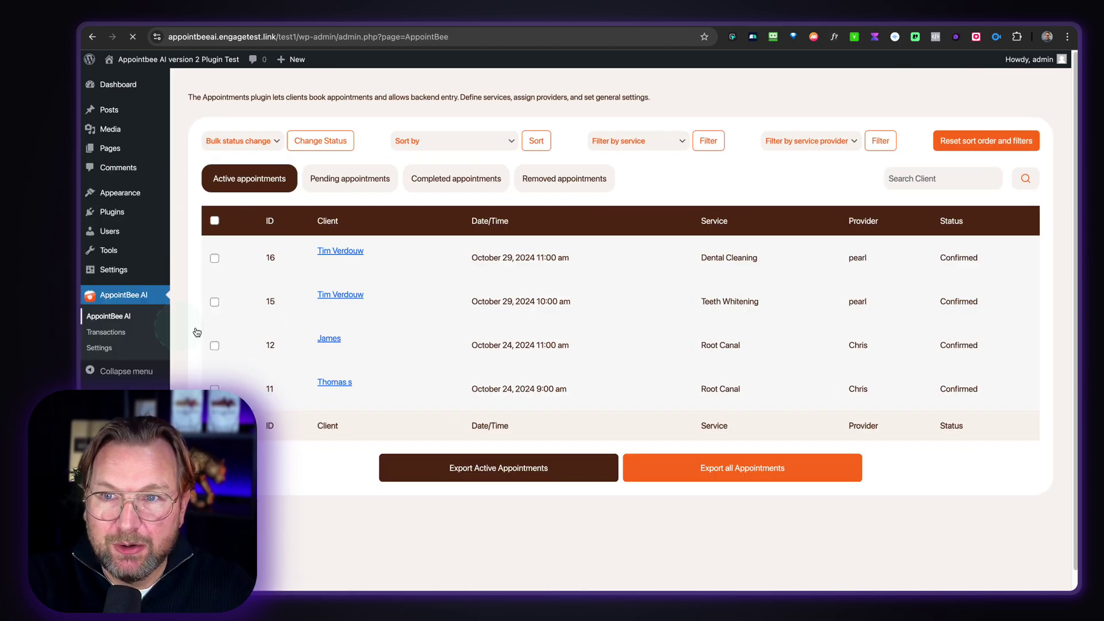
- Change appointment 16's provider from pearl to molly without saving
{"action": "mouse_move", "coordinate": [193, 202]}
{"action": "left_mouse_down"}
{"action": "mouse_move", "coordinate": [604, 357]}
{"action": "mouse_move", "coordinate": [1042, 419]}
{"action": "mouse_move", "coordinate": [1056, 447]}
{"action": "left_mouse_up"}
{"action": "mouse_move", "coordinate": [974, 267]}
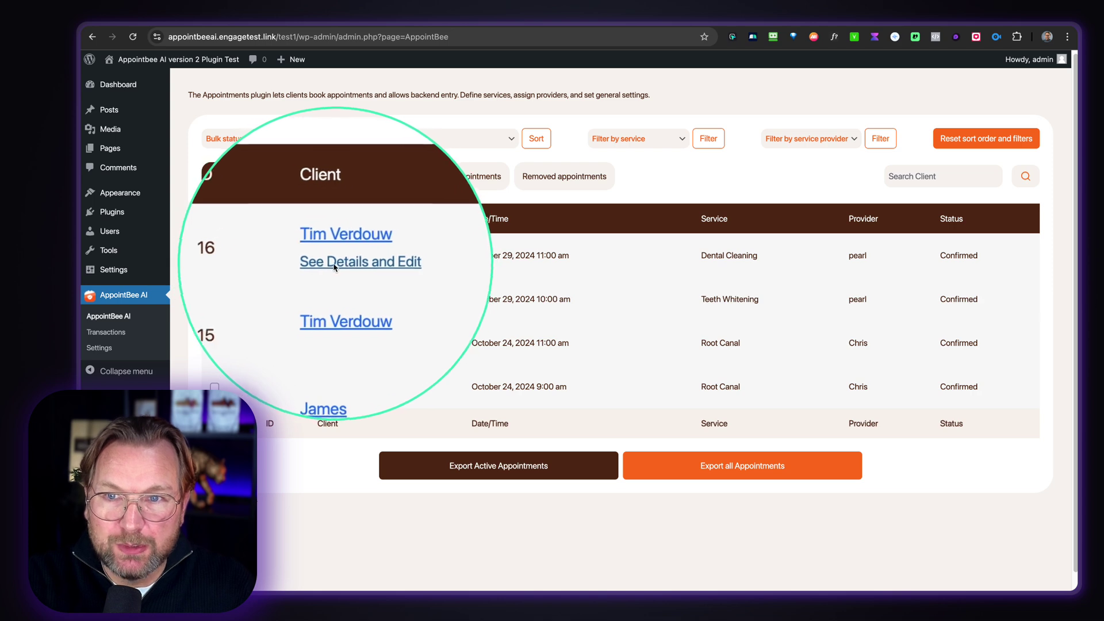
{"action": "left_click", "coordinate": [335, 265]}
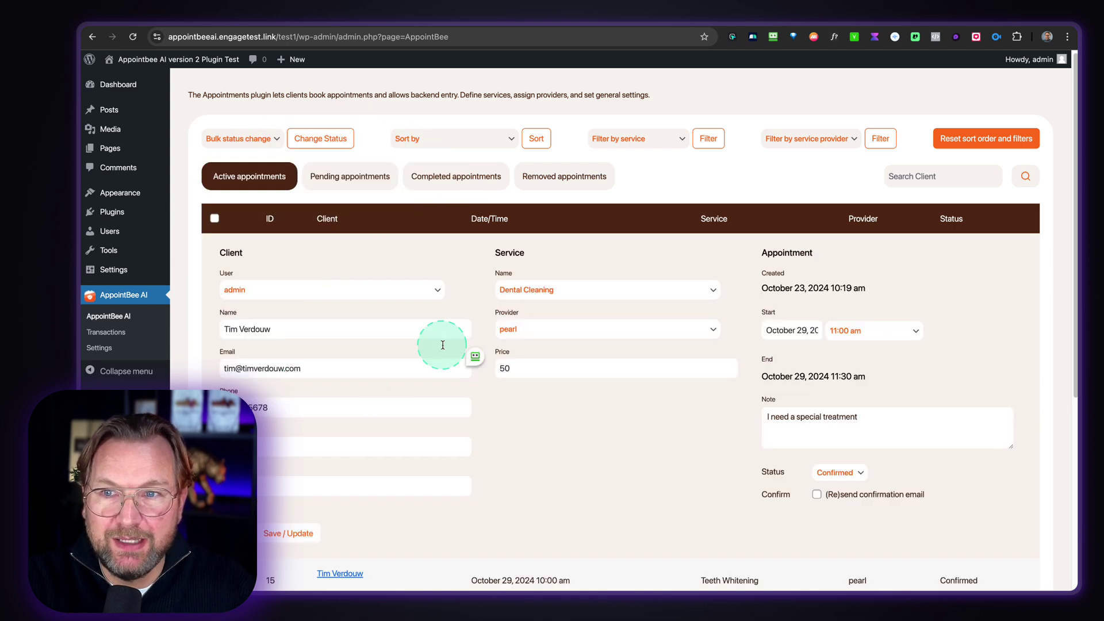
{"action": "scroll", "coordinate": [443, 344], "scroll_direction": "down", "scroll_amount": 1}
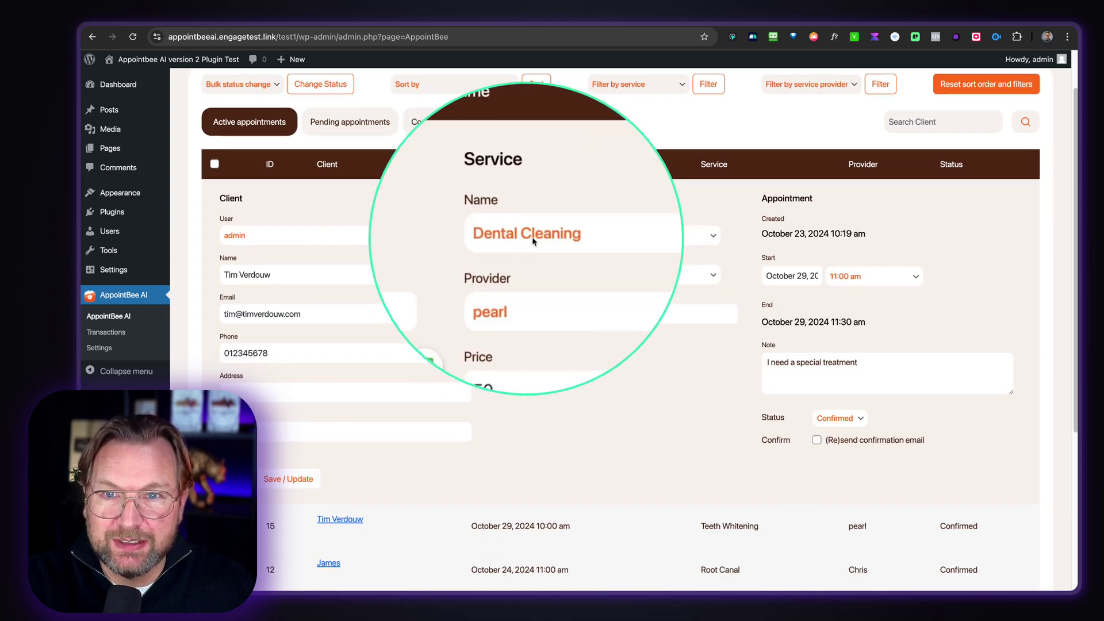
{"action": "left_click", "coordinate": [522, 274]}
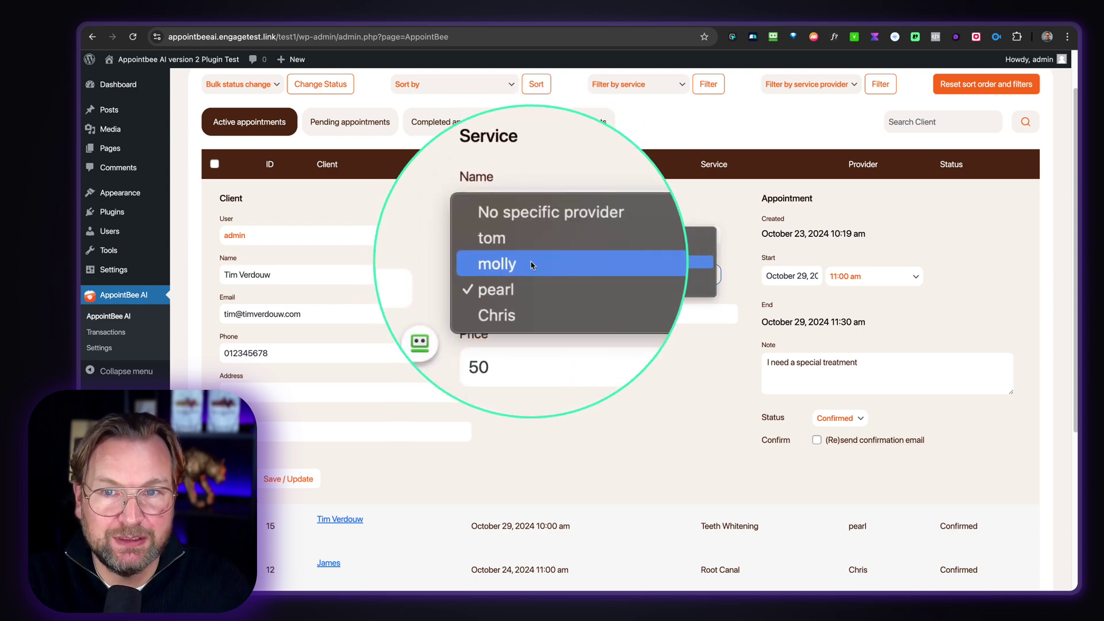
{"action": "left_click", "coordinate": [532, 265]}
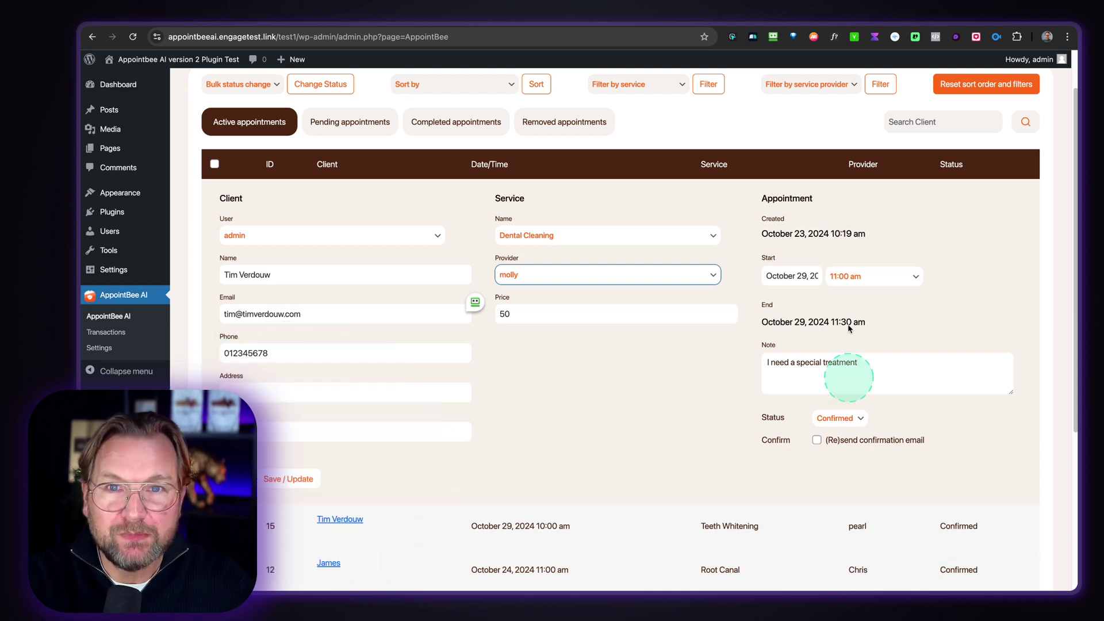
{"action": "scroll", "coordinate": [684, 316], "scroll_direction": "up", "scroll_amount": 1}
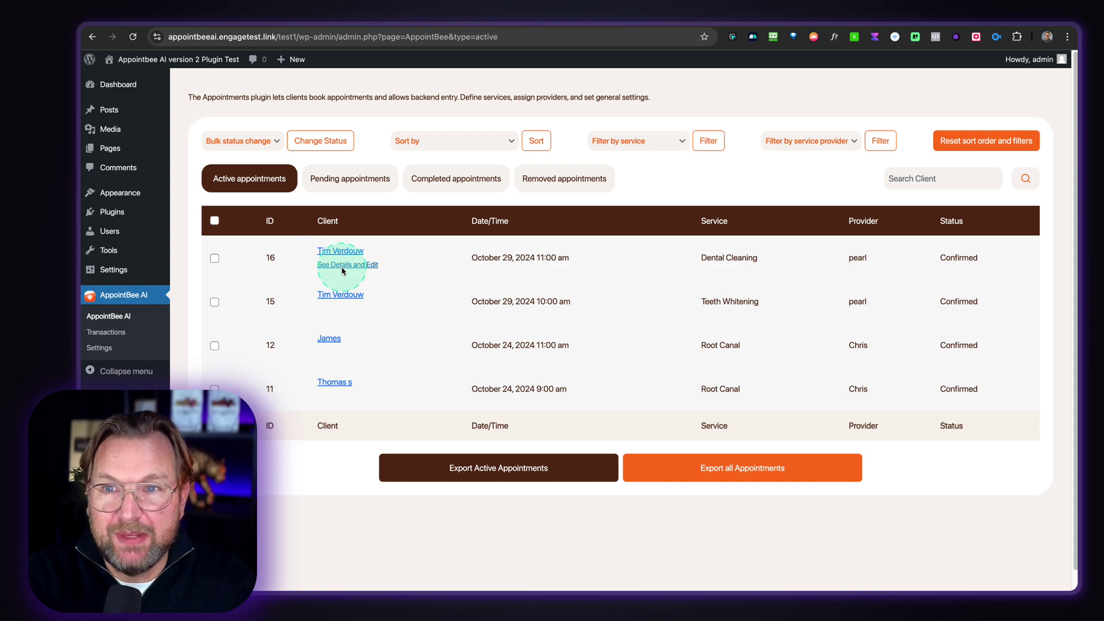
- Reopen appointment 16's details and leave its status as Confirmed
{"action": "left_click", "coordinate": [343, 267]}
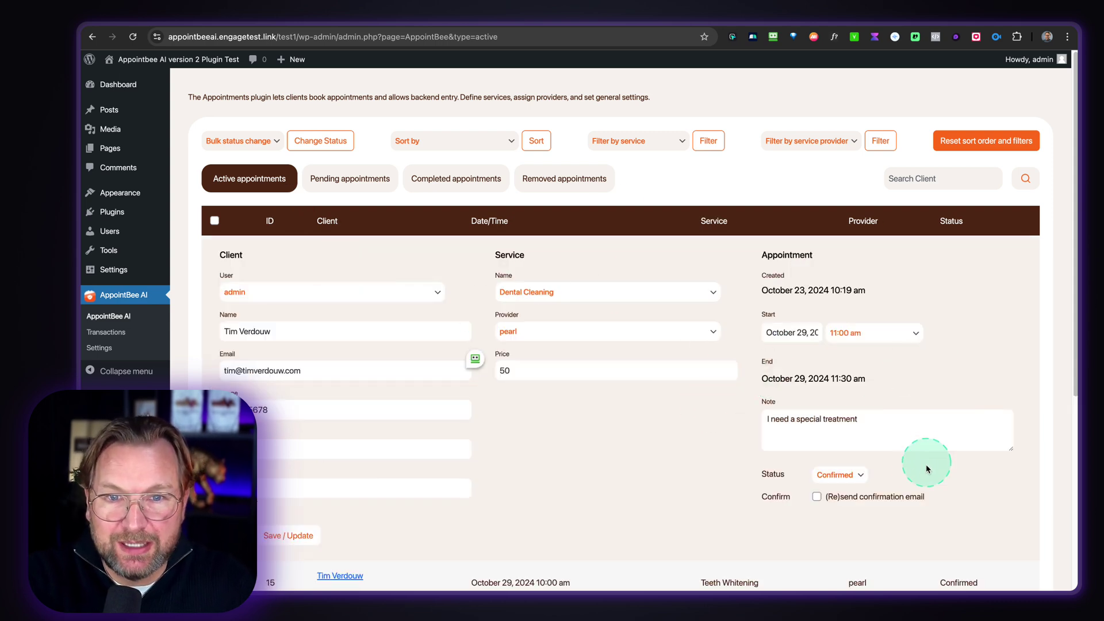
{"action": "left_click", "coordinate": [848, 475]}
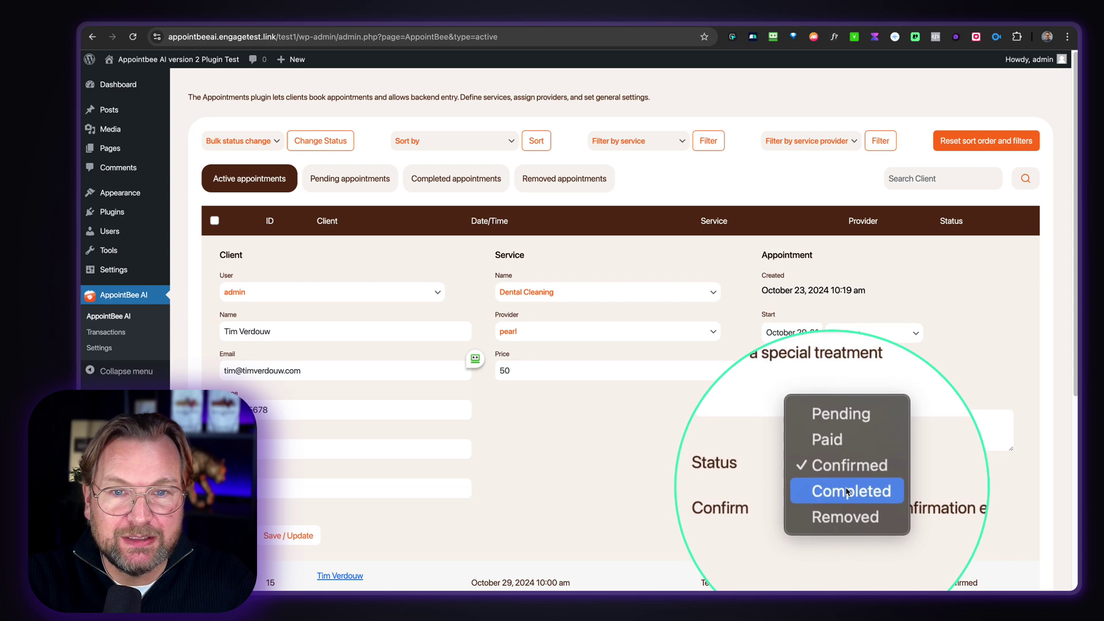
{"action": "left_click", "coordinate": [682, 439]}
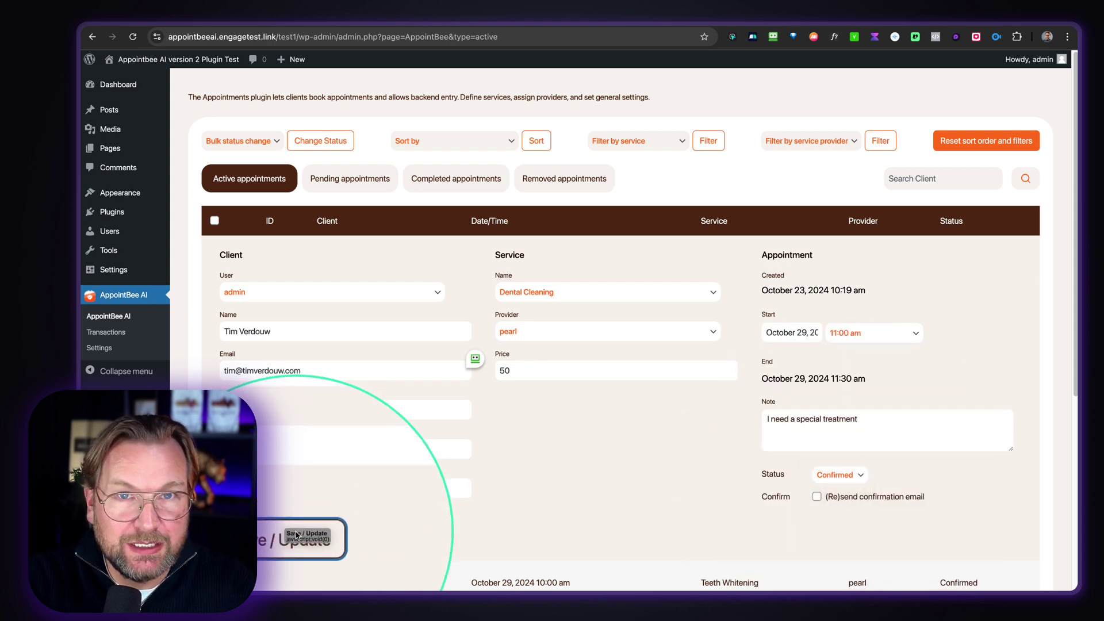
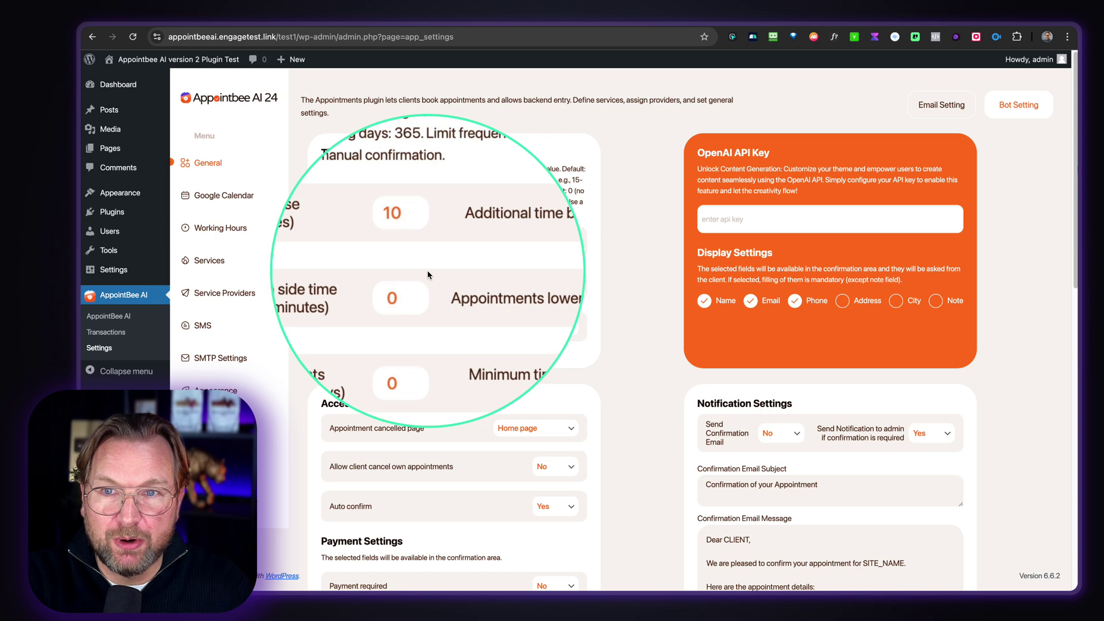
{"action": "scroll", "coordinate": [558, 224], "scroll_direction": "down", "scroll_amount": 2}
{"action": "scroll", "coordinate": [557, 225], "scroll_direction": "down", "scroll_amount": 4}
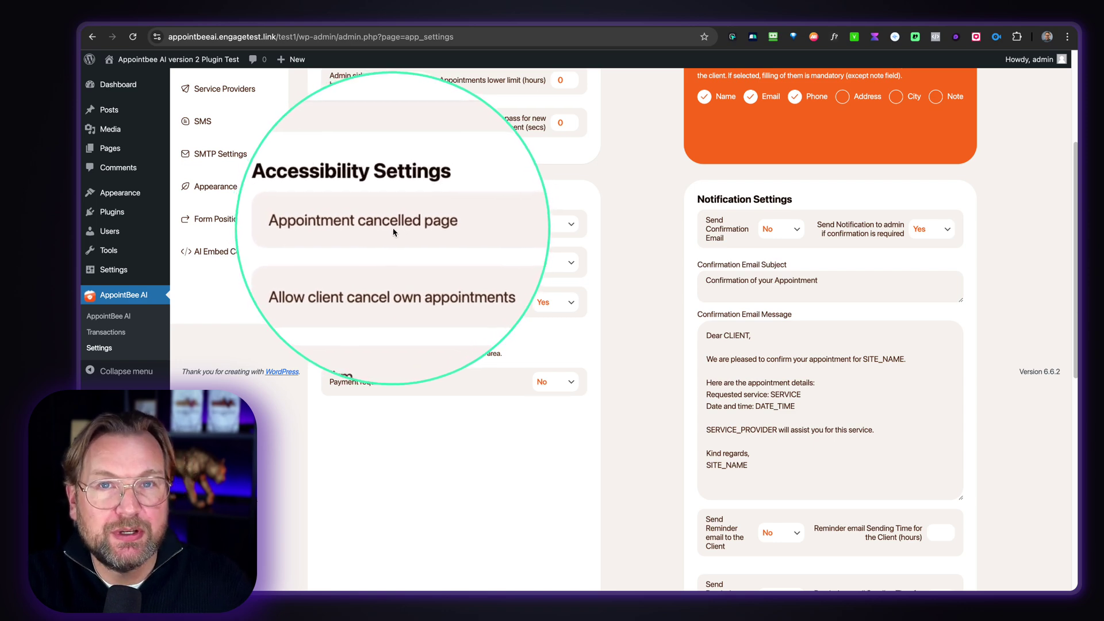
{"action": "left_click", "coordinate": [524, 230]}
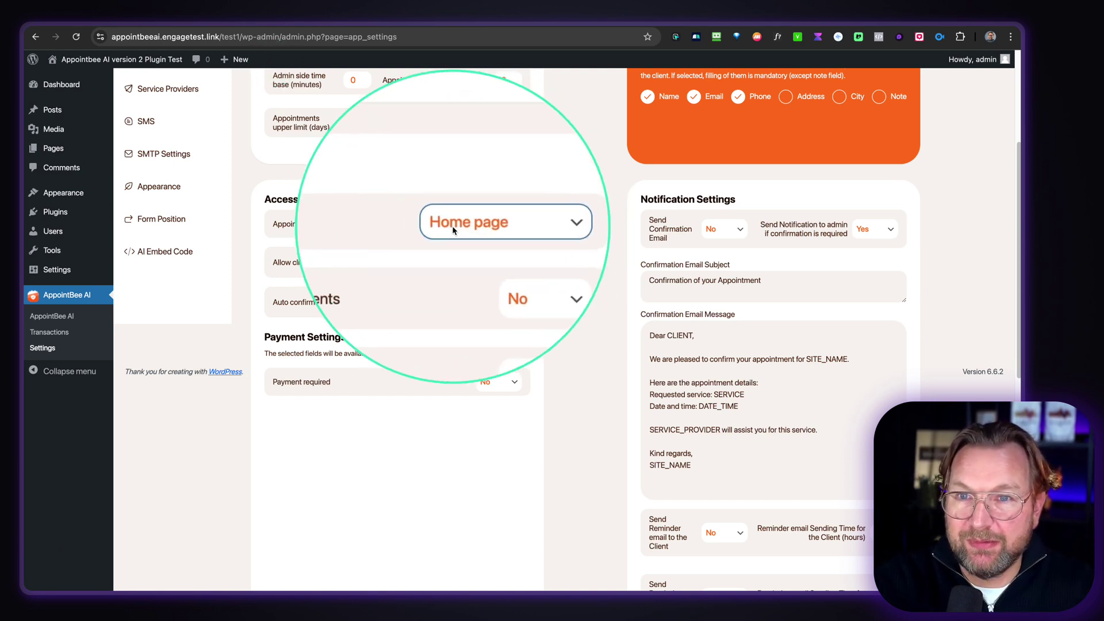
{"action": "left_click", "coordinate": [479, 224]}
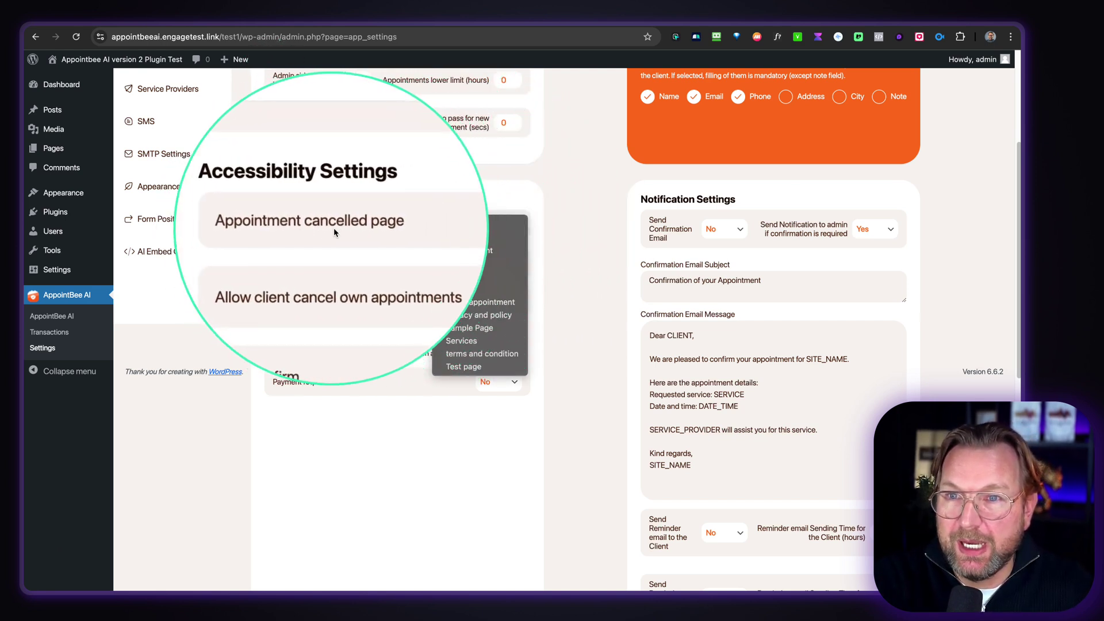
{"action": "left_click", "coordinate": [336, 252]}
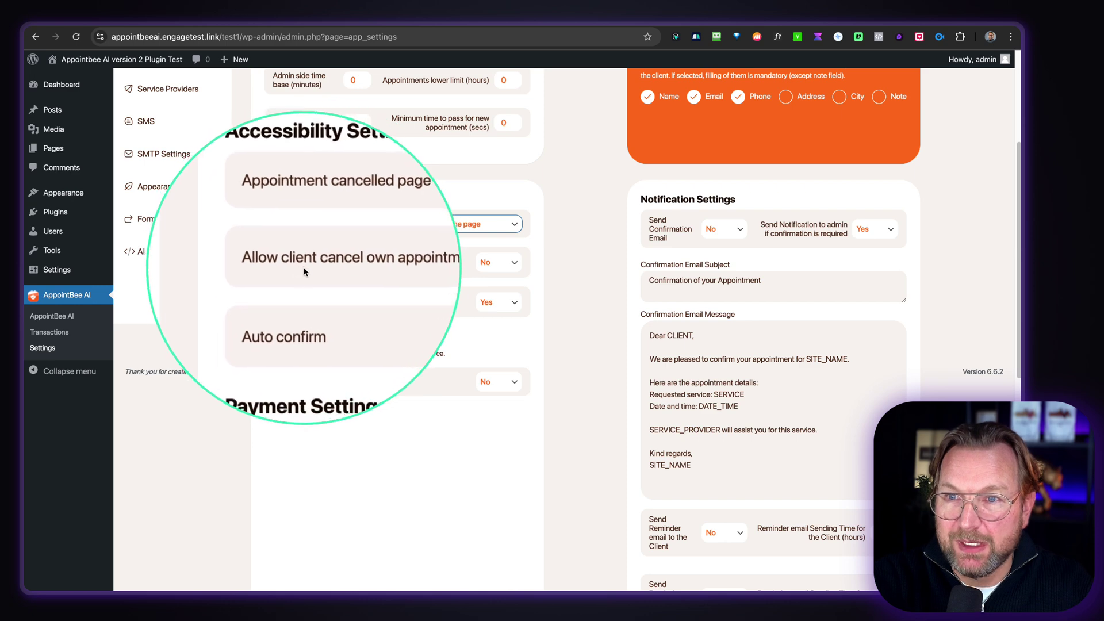
{"action": "left_click", "coordinate": [483, 269]}
{"action": "left_click", "coordinate": [454, 278]}
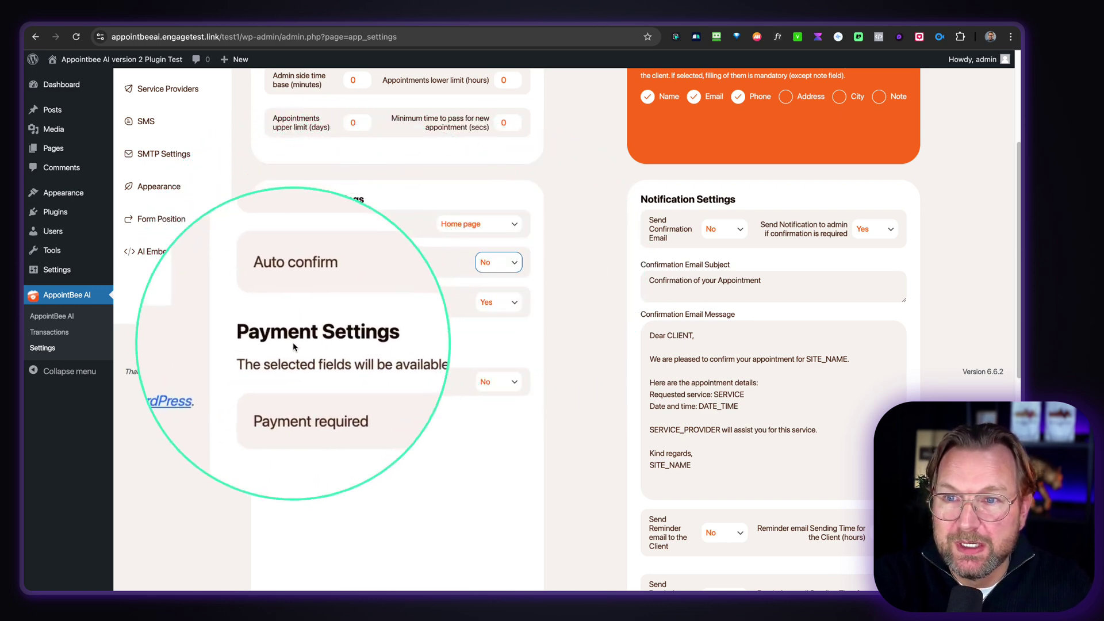
{"action": "left_click", "coordinate": [491, 302]}
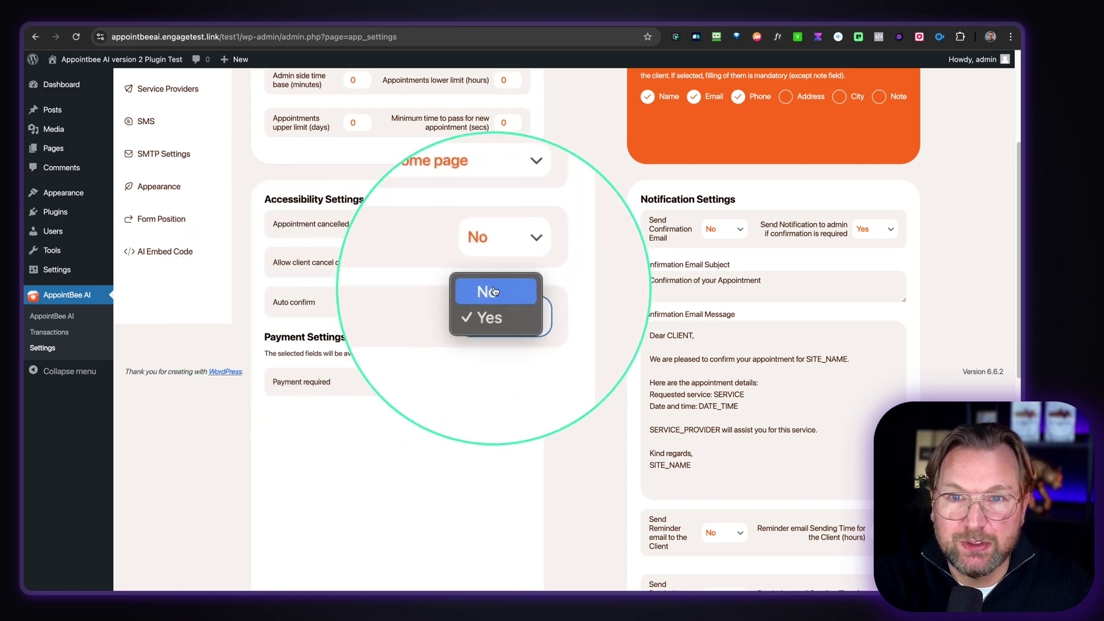
{"action": "left_click", "coordinate": [418, 290]}
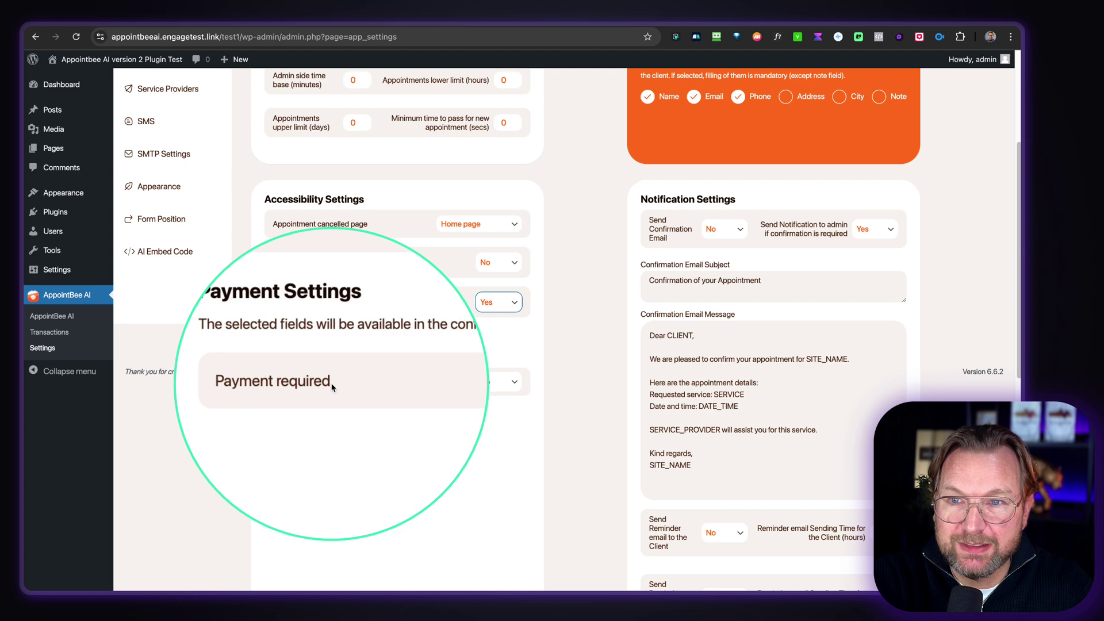
{"action": "left_click", "coordinate": [497, 381]}
{"action": "left_click", "coordinate": [393, 372]}
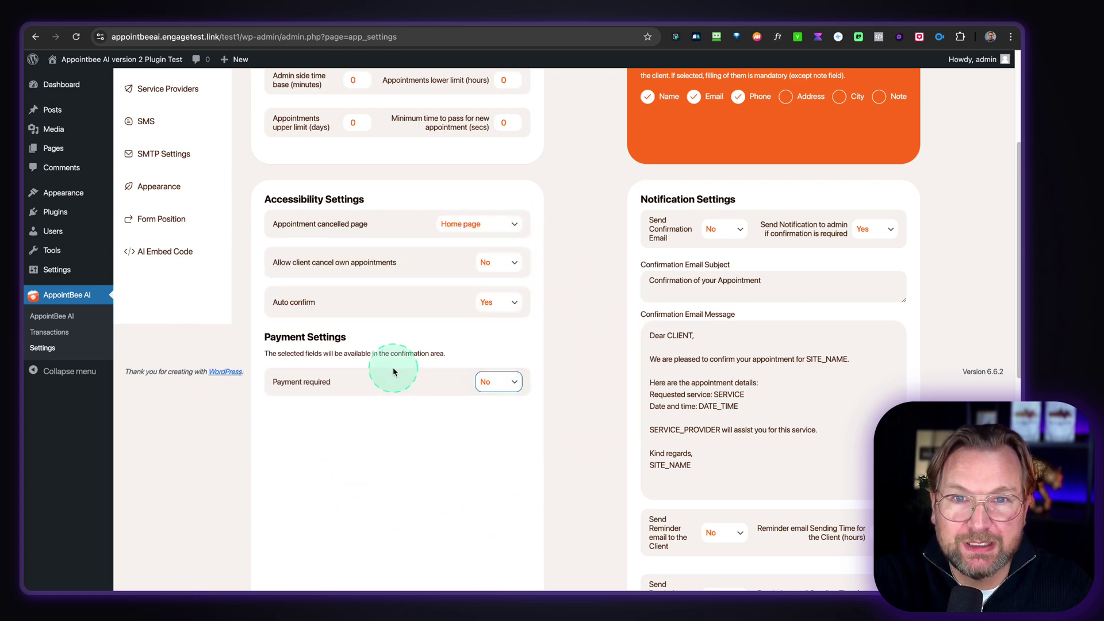
{"action": "scroll", "coordinate": [396, 372], "scroll_direction": "down", "scroll_amount": 2}
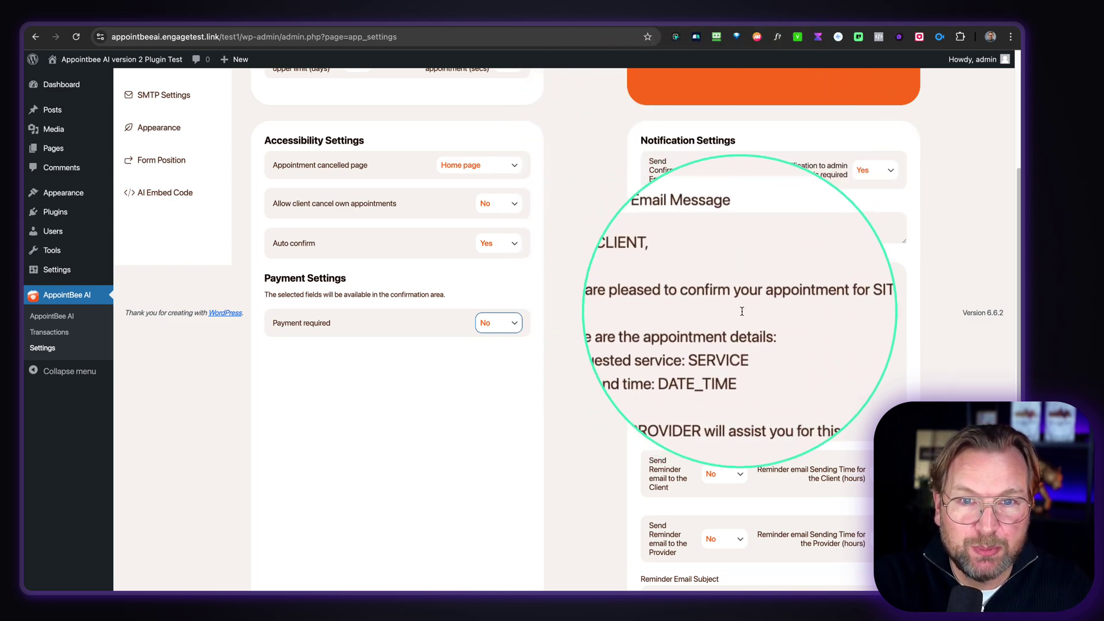
- Set 'Send Reminder email to the Client' to Yes in Notification Settings
{"action": "scroll", "coordinate": [788, 315], "scroll_direction": "down", "scroll_amount": 3}
{"action": "scroll", "coordinate": [788, 314], "scroll_direction": "down", "scroll_amount": 4}
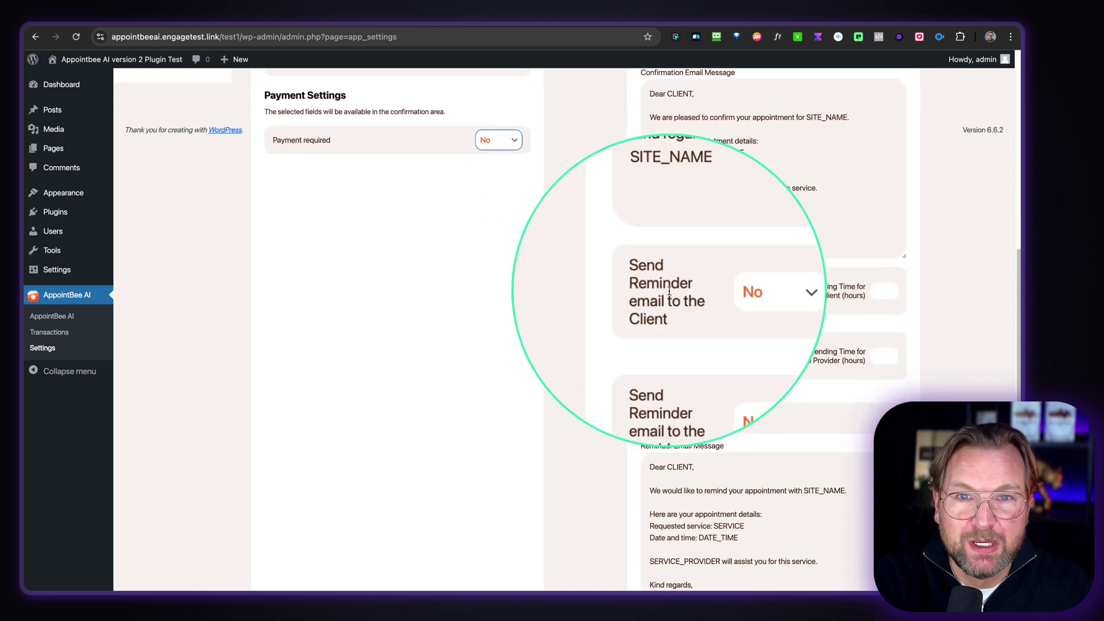
{"action": "left_click", "coordinate": [720, 296]}
{"action": "left_click", "coordinate": [730, 308]}
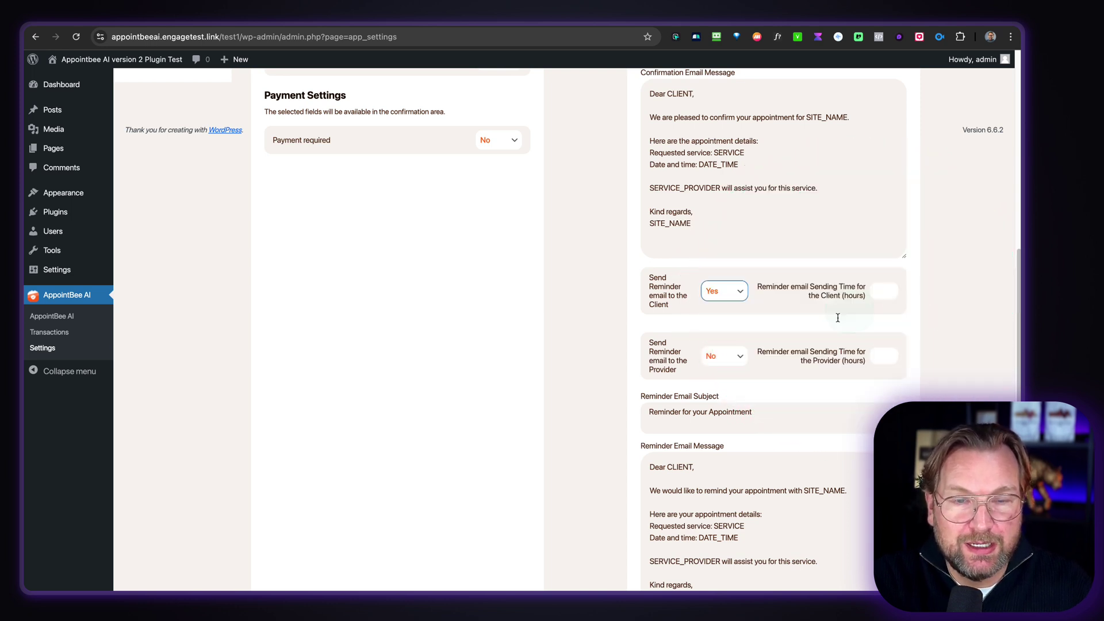
- Scroll back to the top and go to the Dental theme's Theme Options page
{"action": "scroll", "coordinate": [789, 338], "scroll_direction": "down", "scroll_amount": 5}
{"action": "scroll", "coordinate": [790, 339], "scroll_direction": "down", "scroll_amount": 4}
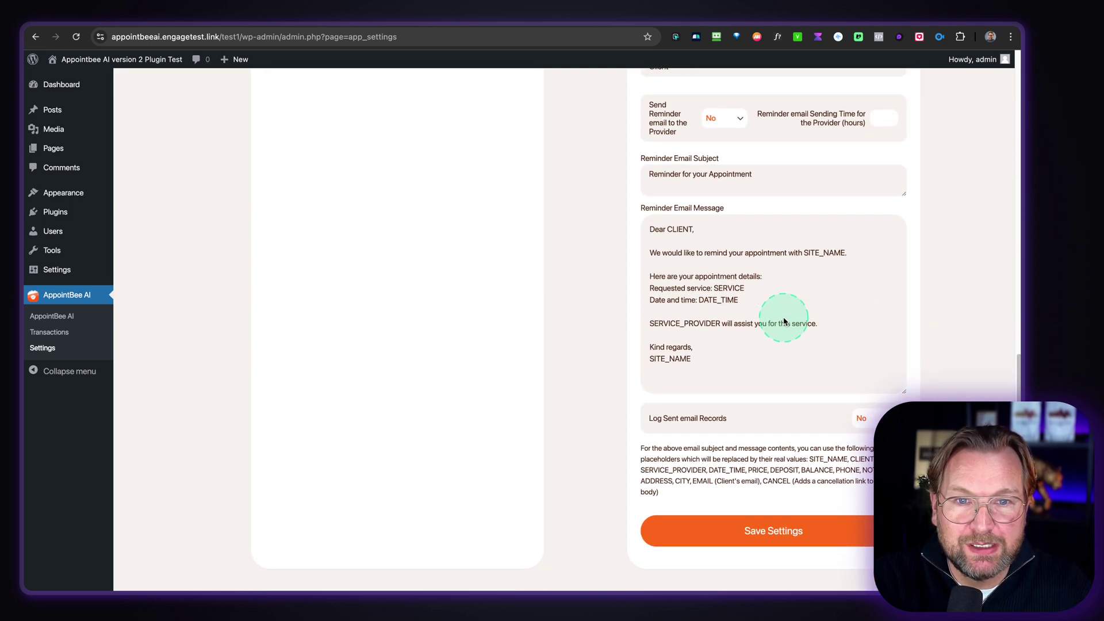
{"action": "scroll", "coordinate": [765, 437], "scroll_direction": "up", "scroll_amount": 15}
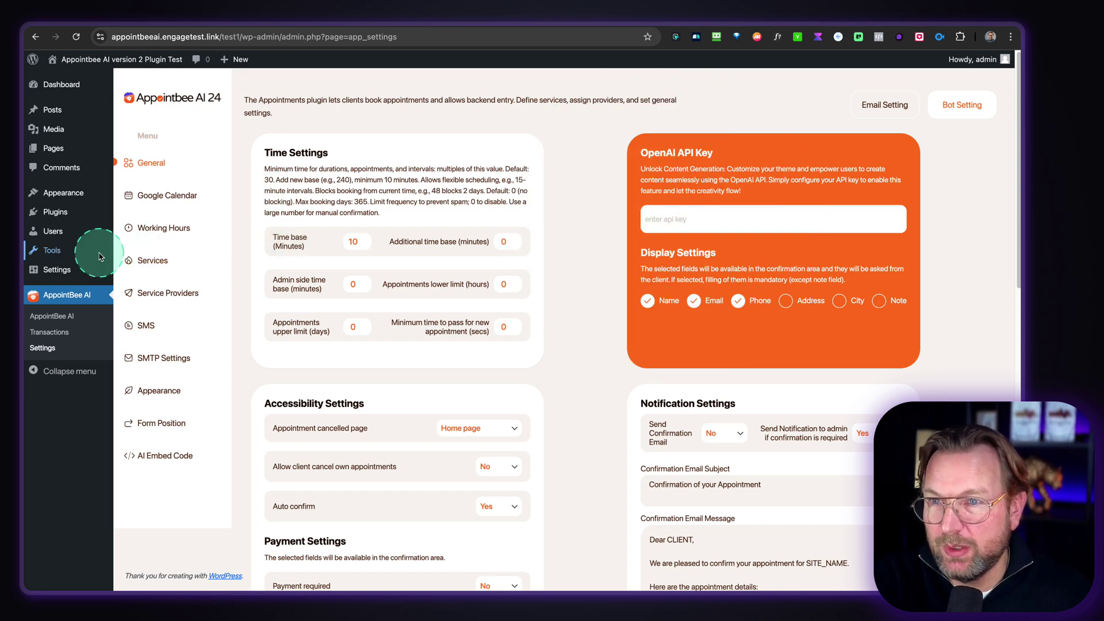
{"action": "mouse_move", "coordinate": [82, 199]}
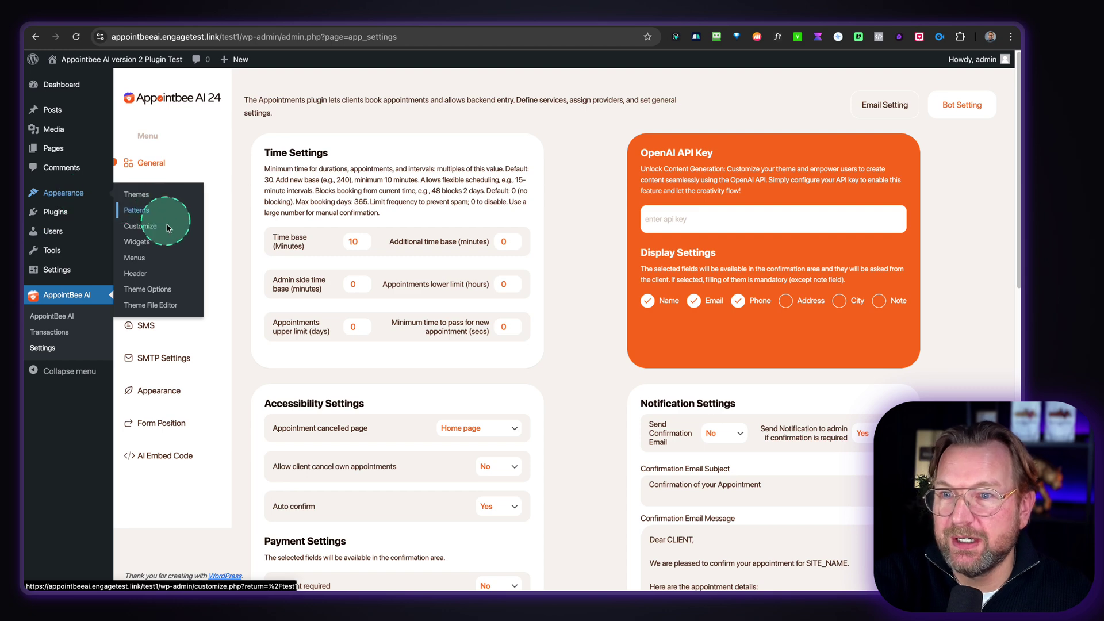
{"action": "left_click", "coordinate": [160, 293]}
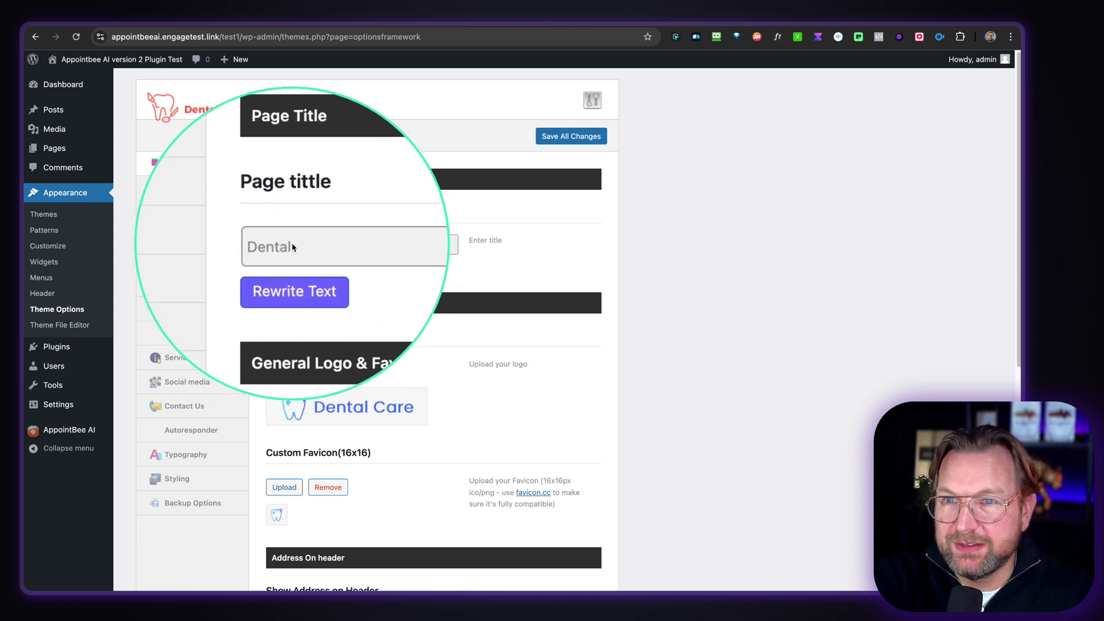
- Look over the dental theme's Contact Us options
{"action": "scroll", "coordinate": [338, 249], "scroll_direction": "down", "scroll_amount": 5}
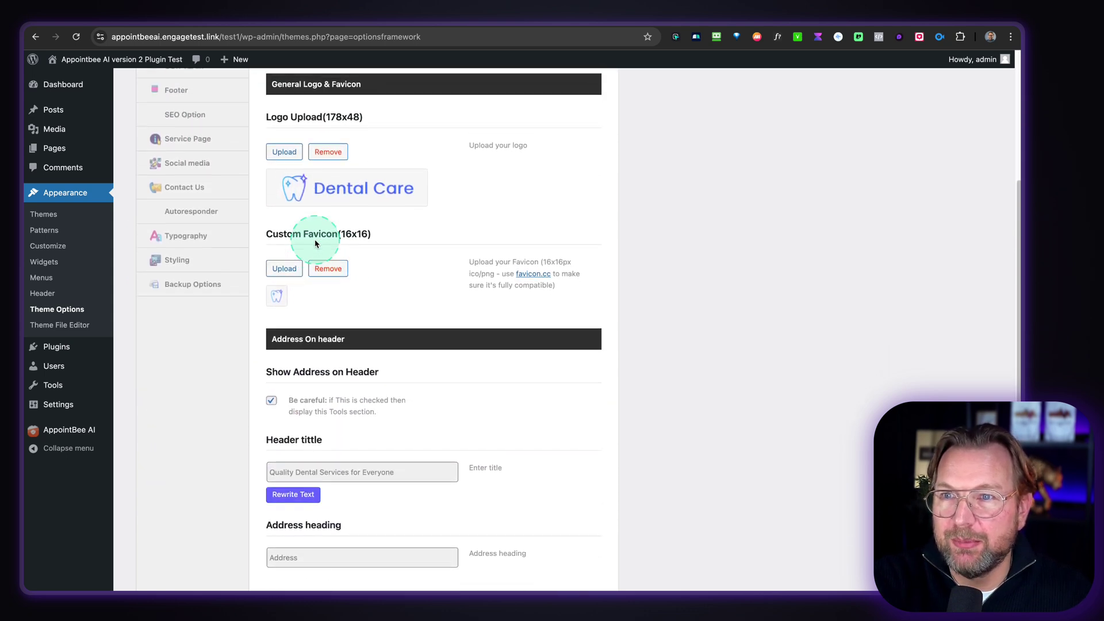
{"action": "scroll", "coordinate": [205, 200], "scroll_direction": "up", "scroll_amount": 1}
{"action": "left_click", "coordinate": [182, 193]}
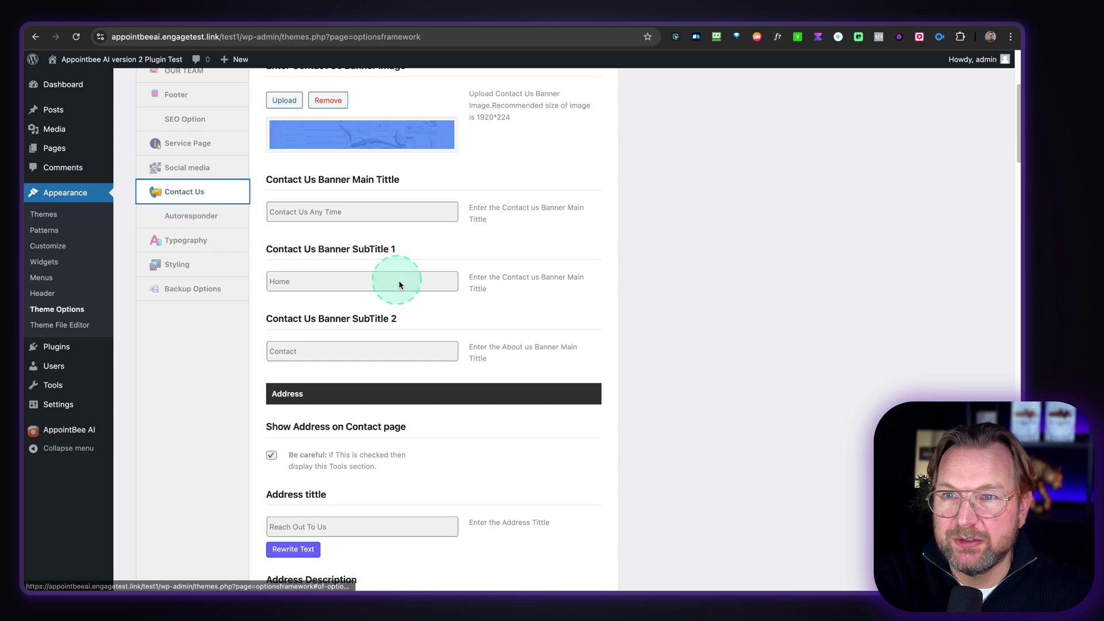
{"action": "scroll", "coordinate": [397, 278], "scroll_direction": "down", "scroll_amount": 5}
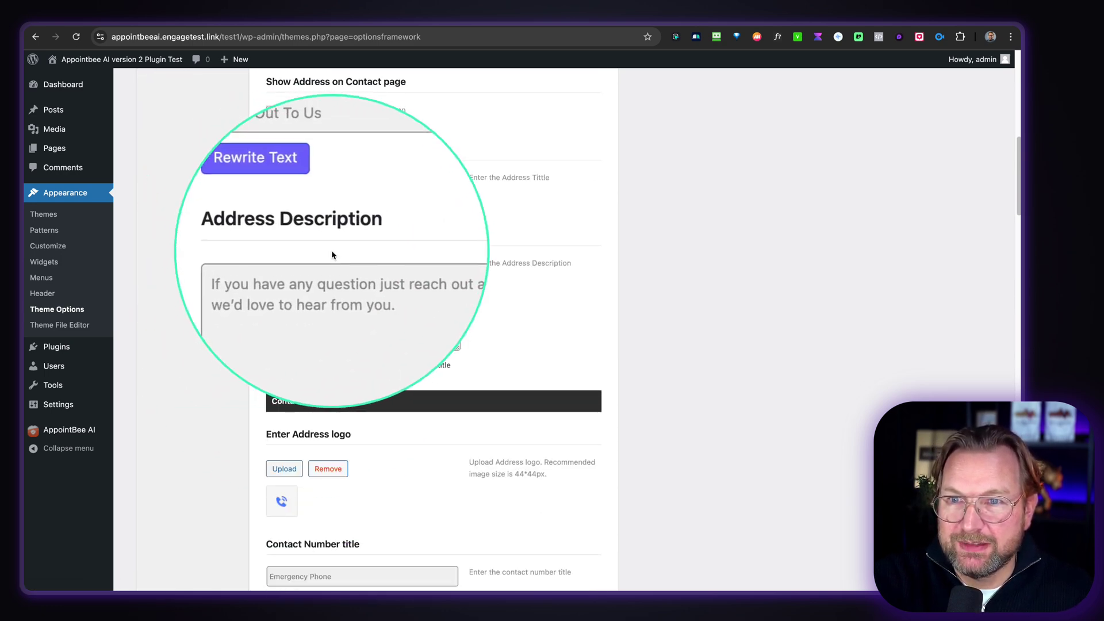
{"action": "scroll", "coordinate": [344, 246], "scroll_direction": "up", "scroll_amount": 4}
- Return to the AppointBee AI settings and go to Google Calendar
{"action": "scroll", "coordinate": [346, 246], "scroll_direction": "up", "scroll_amount": 2}
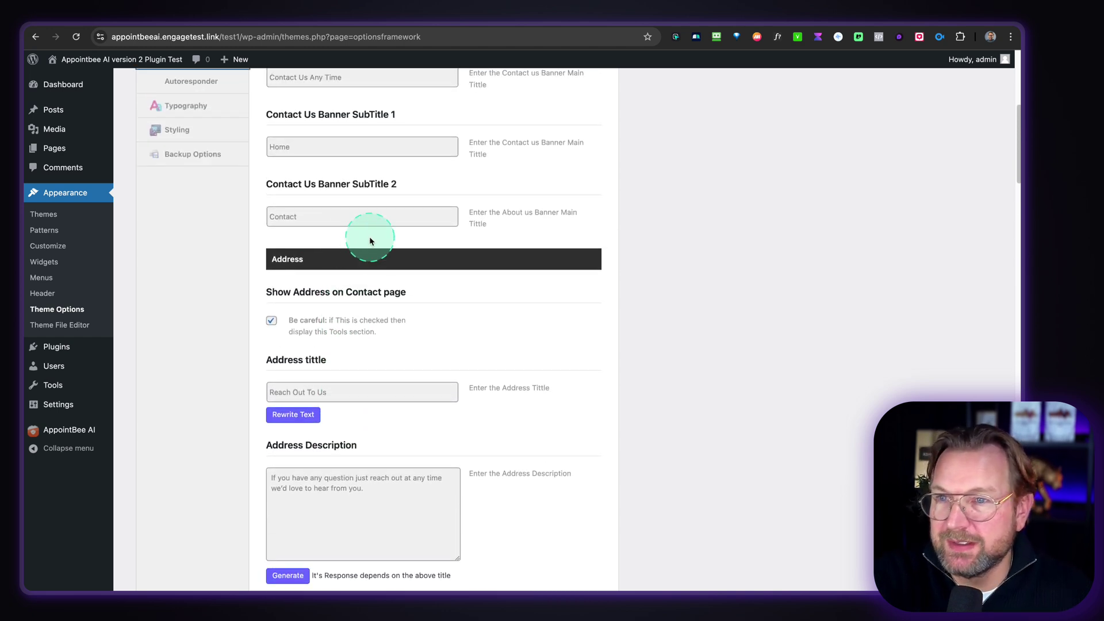
{"action": "left_click", "coordinate": [64, 434]}
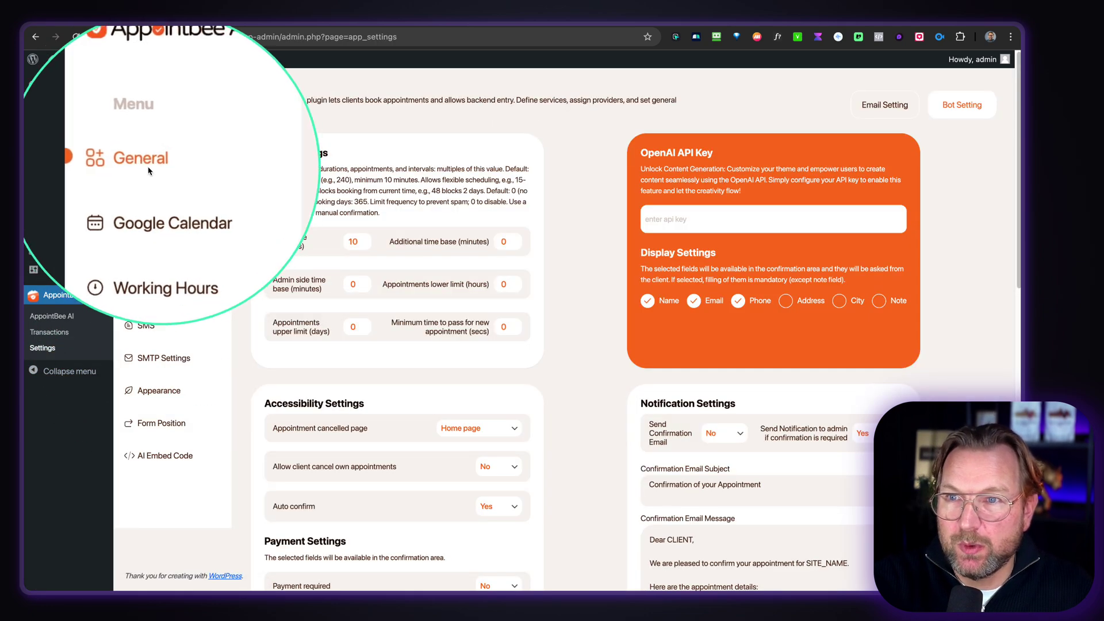
{"action": "left_click", "coordinate": [156, 197]}
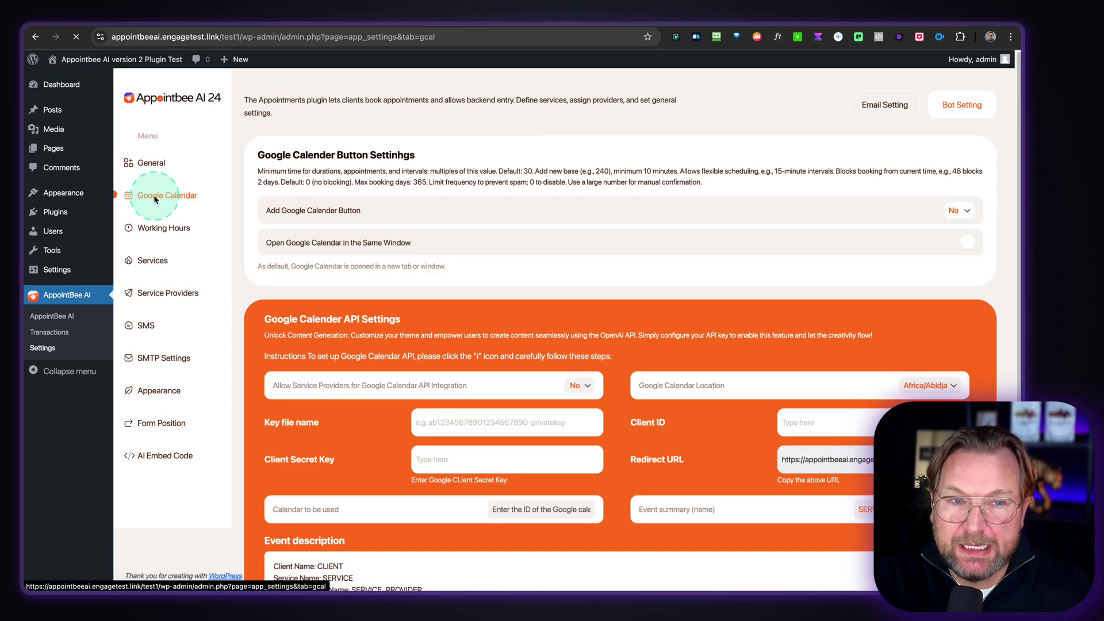
- Review the Google Calendar API settings: service-provider integration No, event summary 'SERVICE Appointment'
{"action": "scroll", "coordinate": [436, 264], "scroll_direction": "down", "scroll_amount": 3}
{"action": "scroll", "coordinate": [435, 264], "scroll_direction": "up", "scroll_amount": 2}
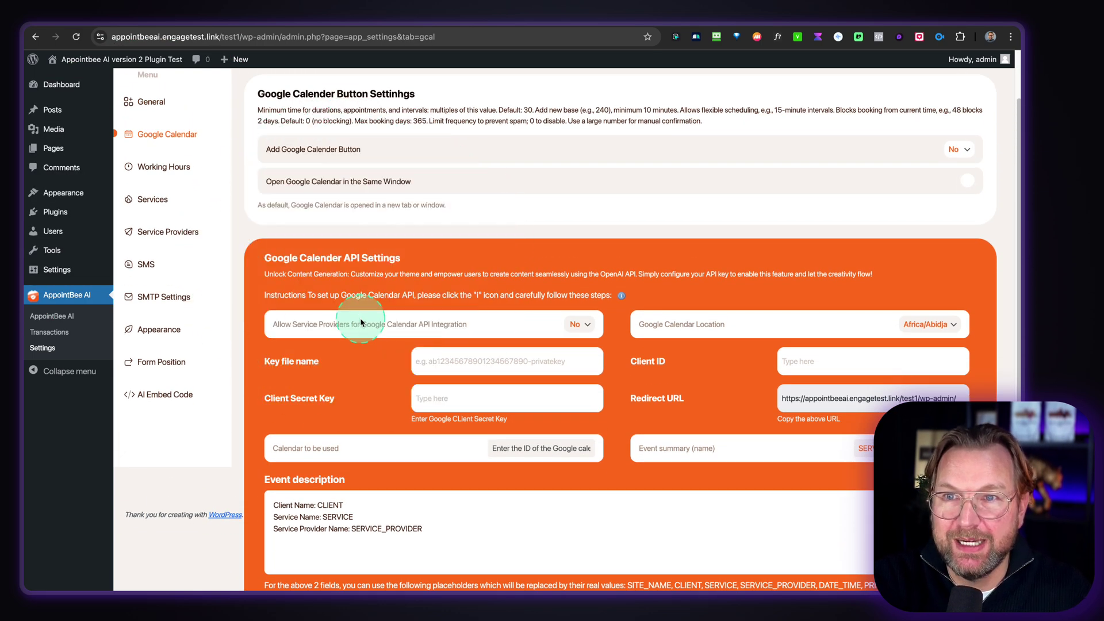
{"action": "scroll", "coordinate": [361, 323], "scroll_direction": "down", "scroll_amount": 3}
{"action": "scroll", "coordinate": [362, 320], "scroll_direction": "up", "scroll_amount": 4}
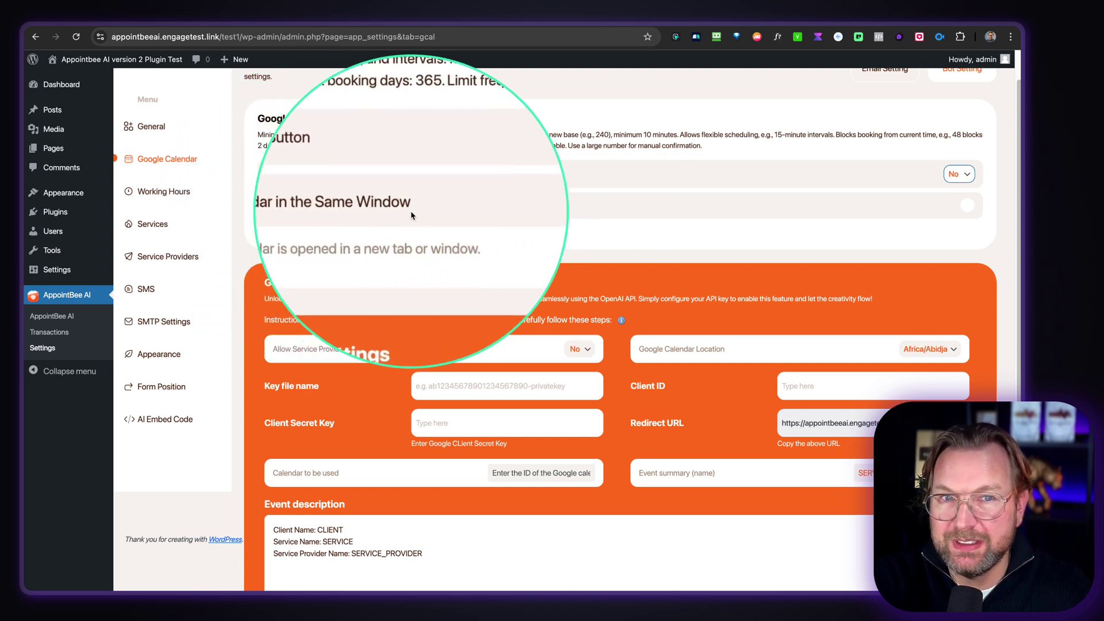
{"action": "left_click", "coordinate": [968, 208]}
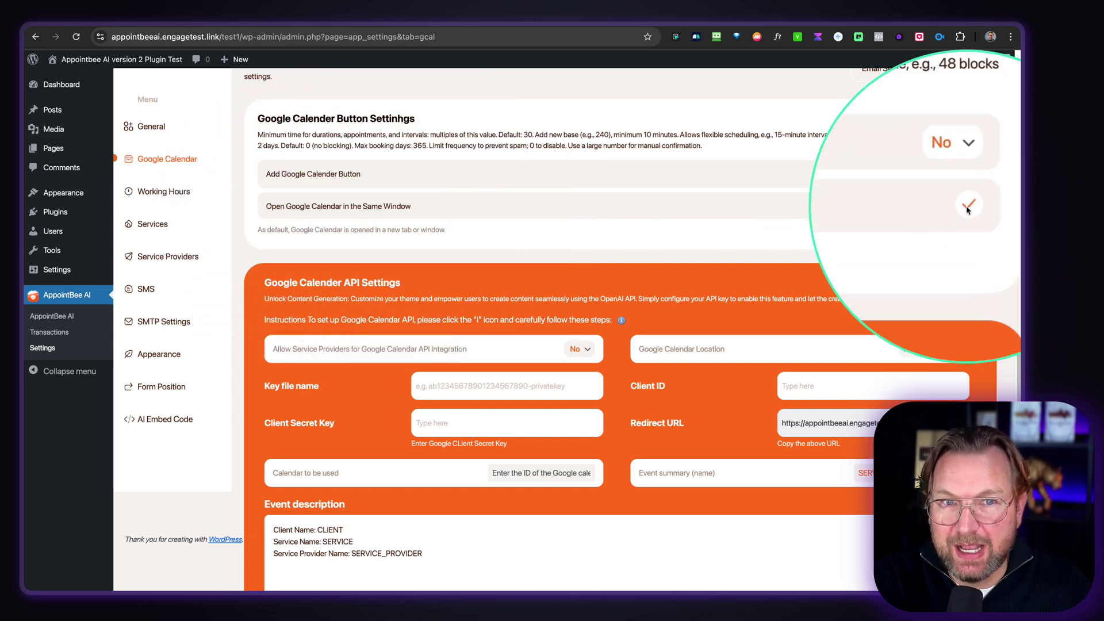
{"action": "scroll", "coordinate": [518, 322], "scroll_direction": "down", "scroll_amount": 5}
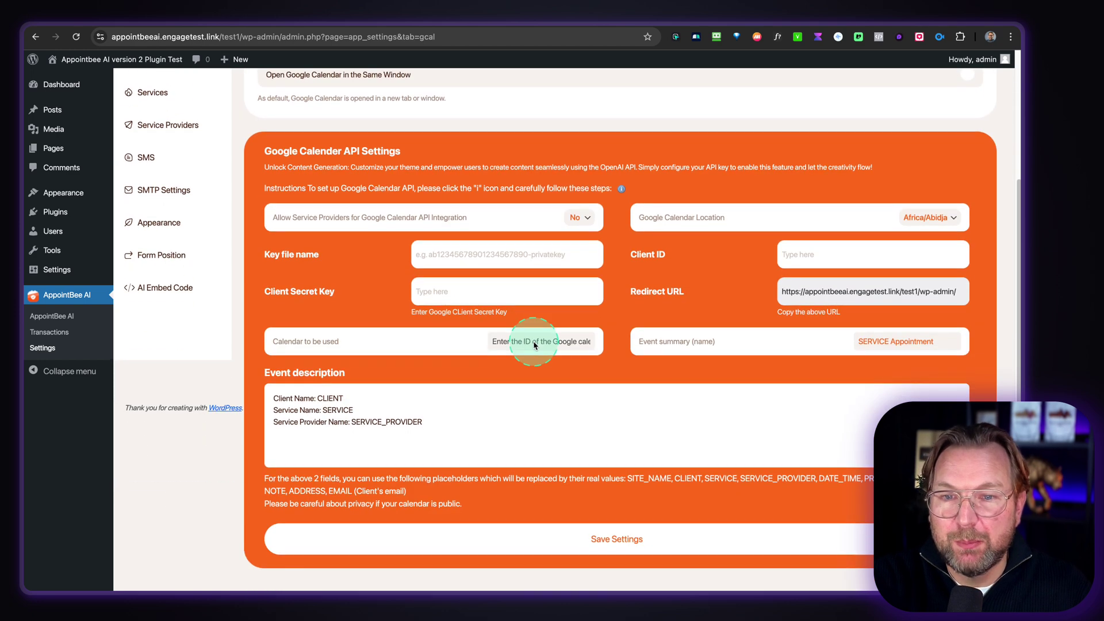
{"action": "scroll", "coordinate": [523, 403], "scroll_direction": "up", "scroll_amount": 5}
{"action": "scroll", "coordinate": [259, 189], "scroll_direction": "up", "scroll_amount": 1}
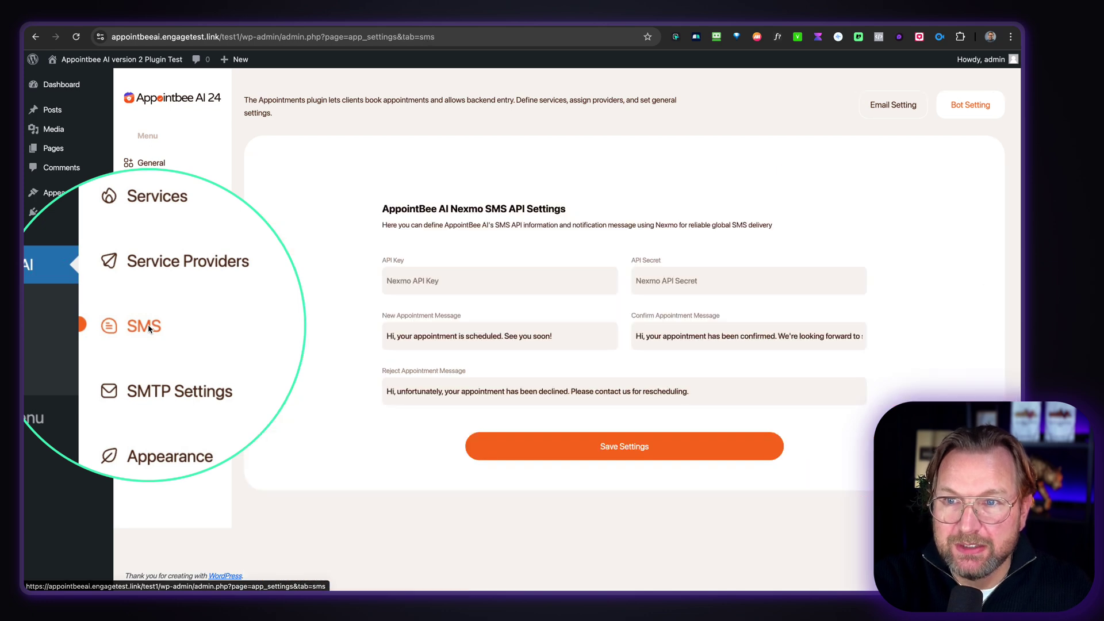
- Review the Nexmo SMS new, confirm and reject appointment messages
{"action": "left_click", "coordinate": [258, 377]}
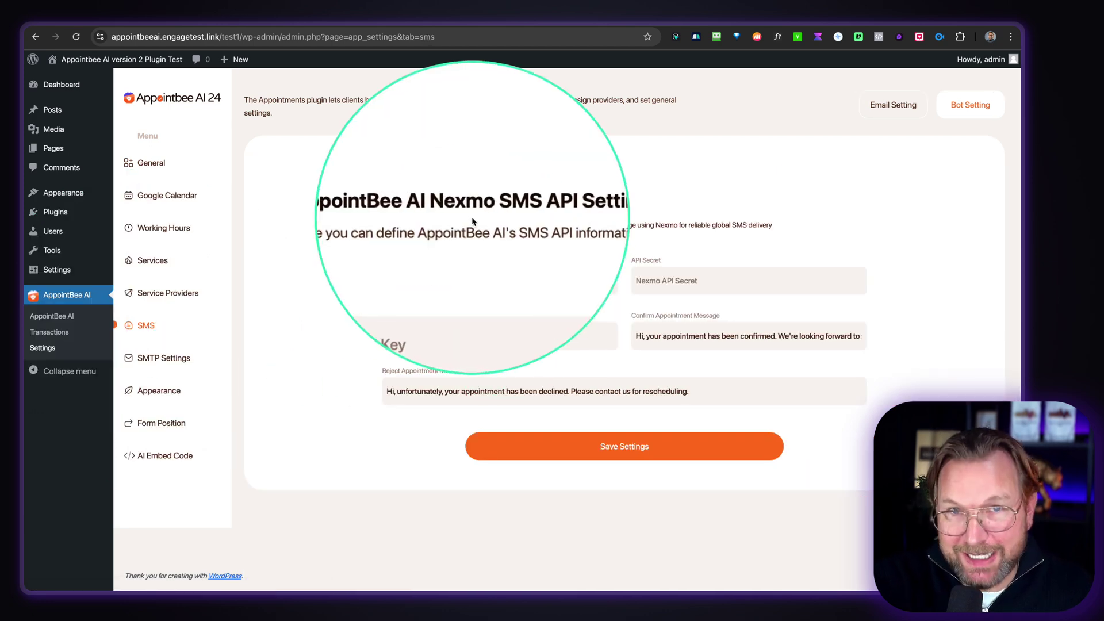
{"action": "left_click", "coordinate": [632, 333]}
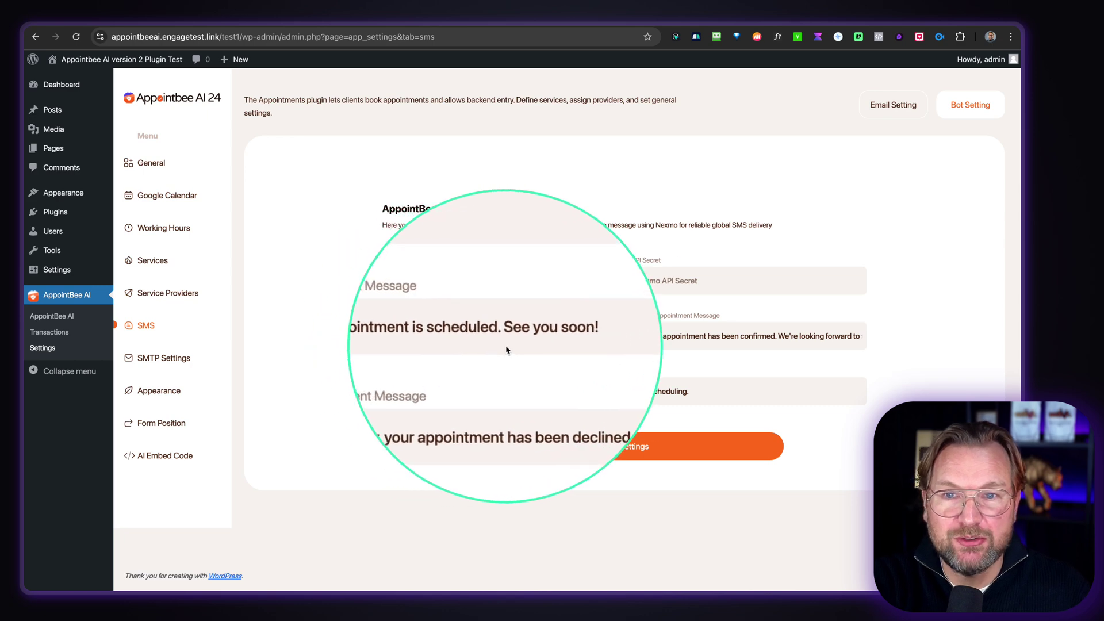
{"action": "left_click", "coordinate": [546, 359]}
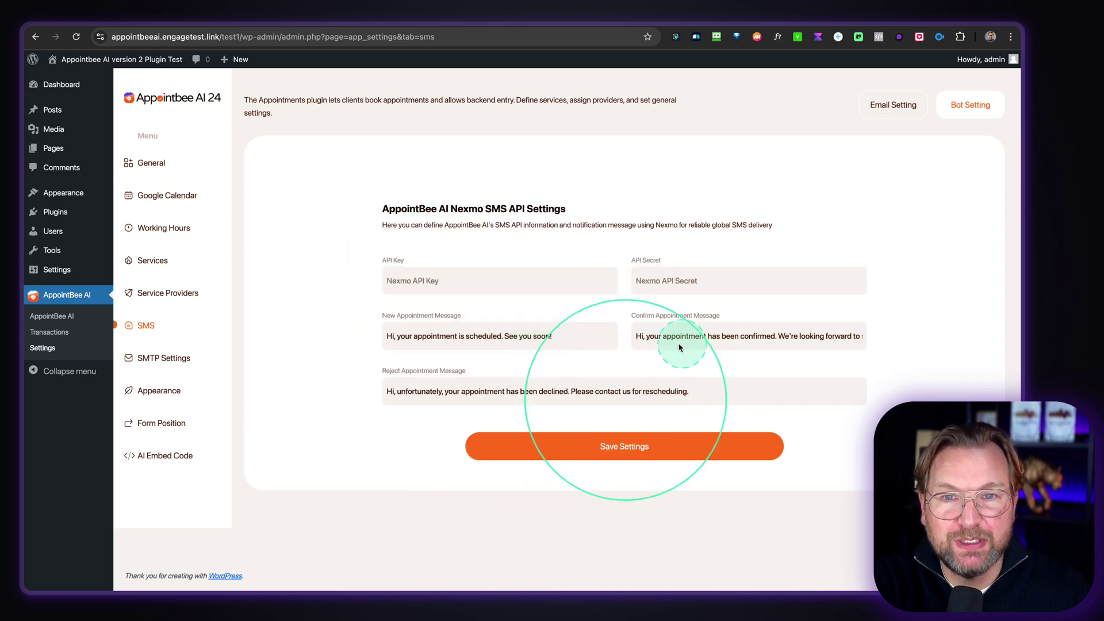
{"action": "left_click", "coordinate": [491, 399]}
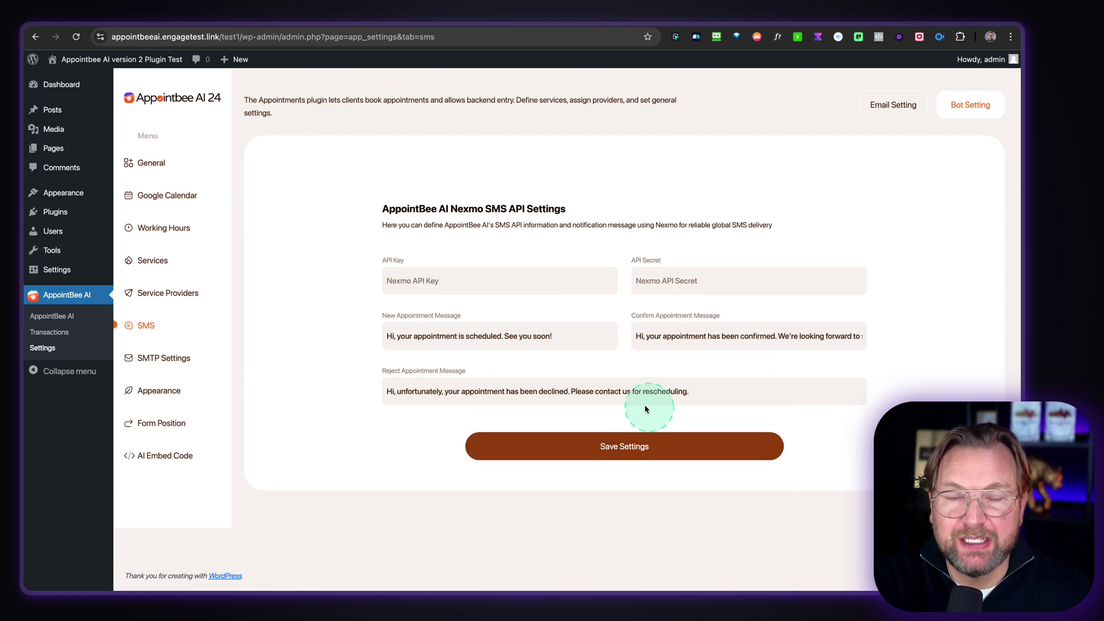
- Look over the SMTP and appointment form appearance options, then reach Form Position
{"action": "left_click", "coordinate": [149, 358]}
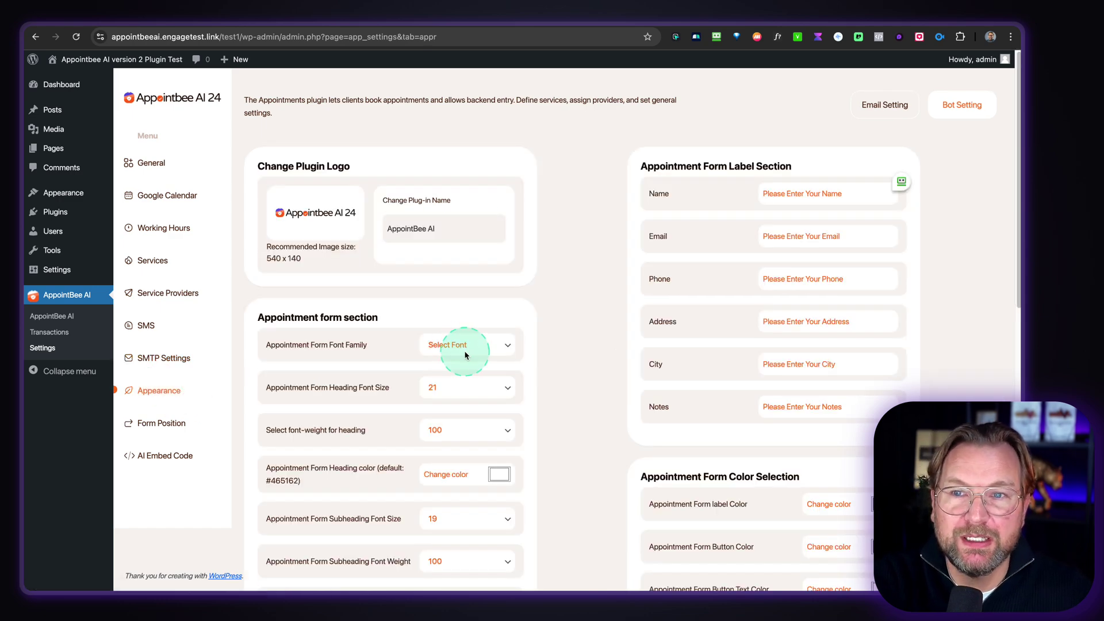
{"action": "scroll", "coordinate": [466, 355], "scroll_direction": "down", "scroll_amount": 1}
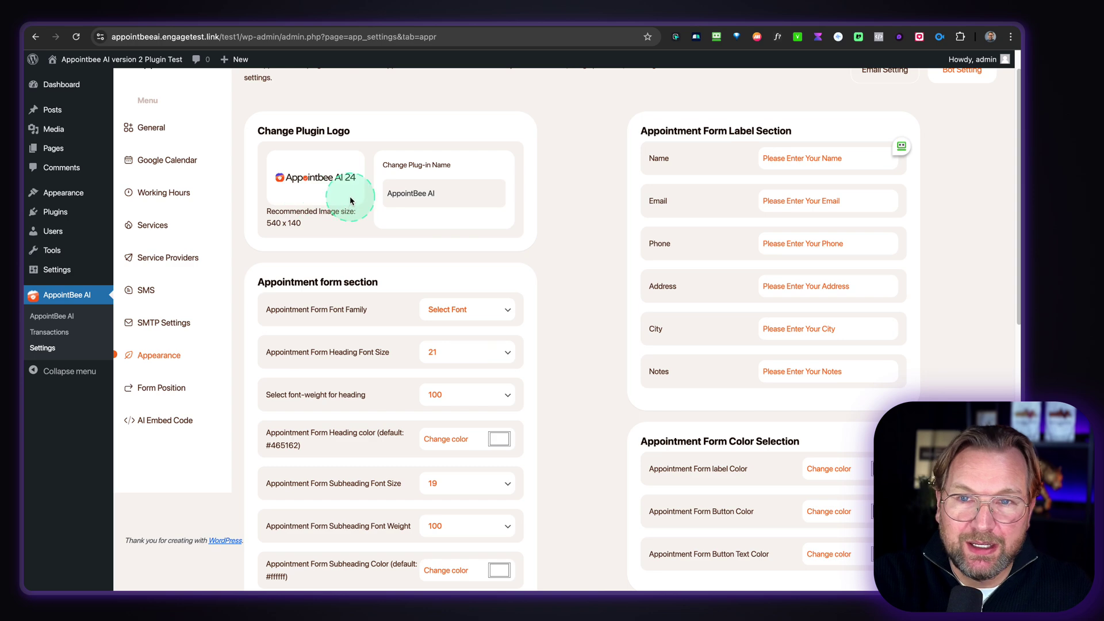
{"action": "scroll", "coordinate": [524, 171], "scroll_direction": "down", "scroll_amount": 5}
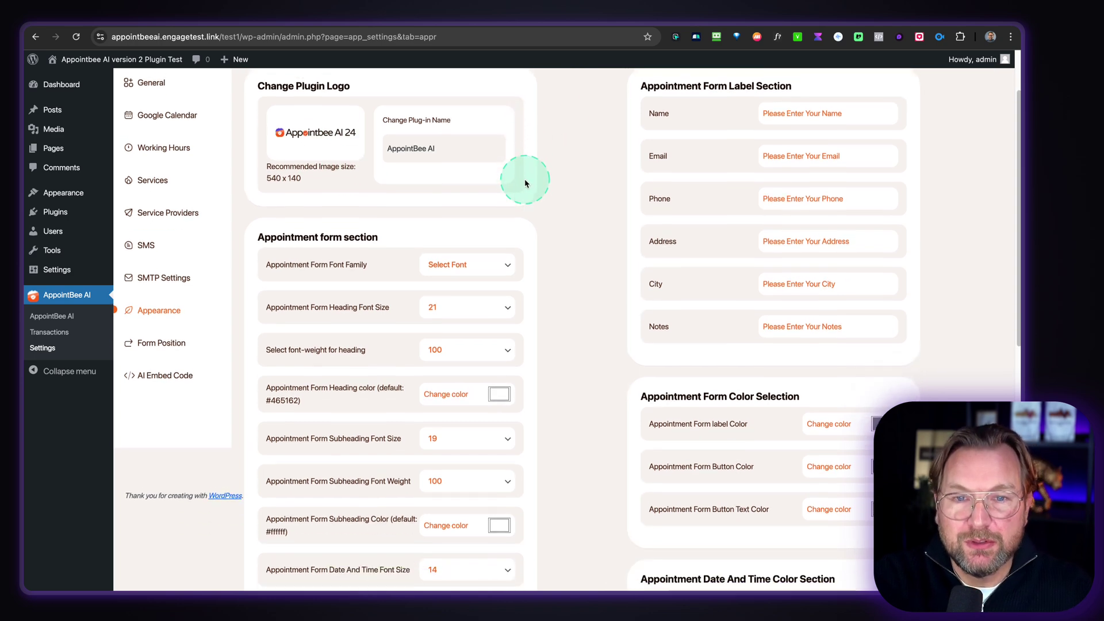
{"action": "scroll", "coordinate": [525, 183], "scroll_direction": "down", "scroll_amount": 3}
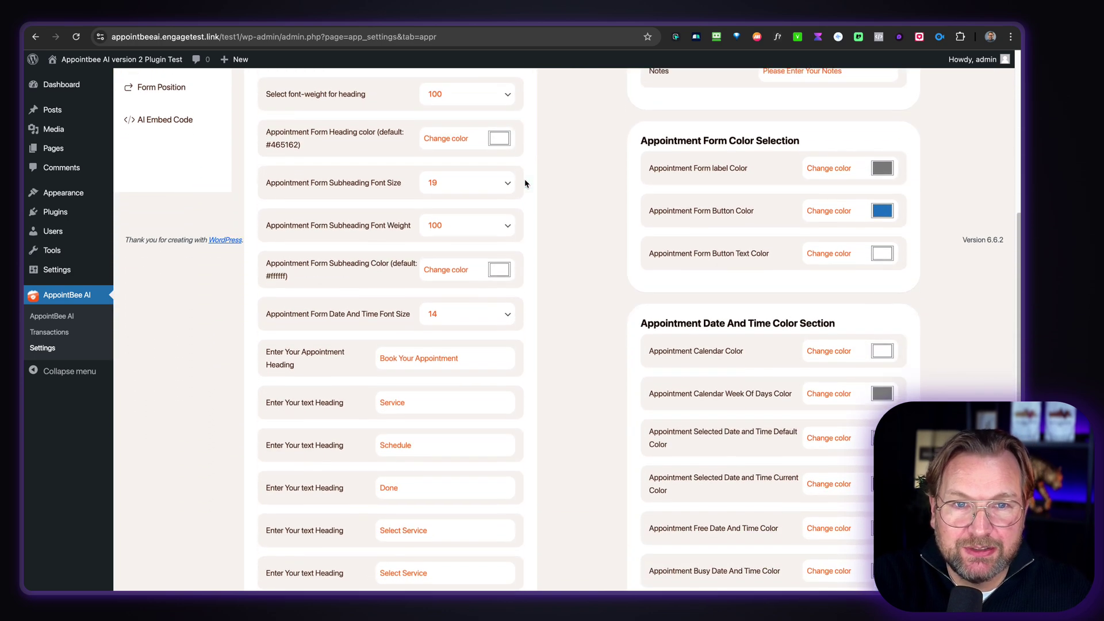
{"action": "scroll", "coordinate": [524, 183], "scroll_direction": "down", "scroll_amount": 3}
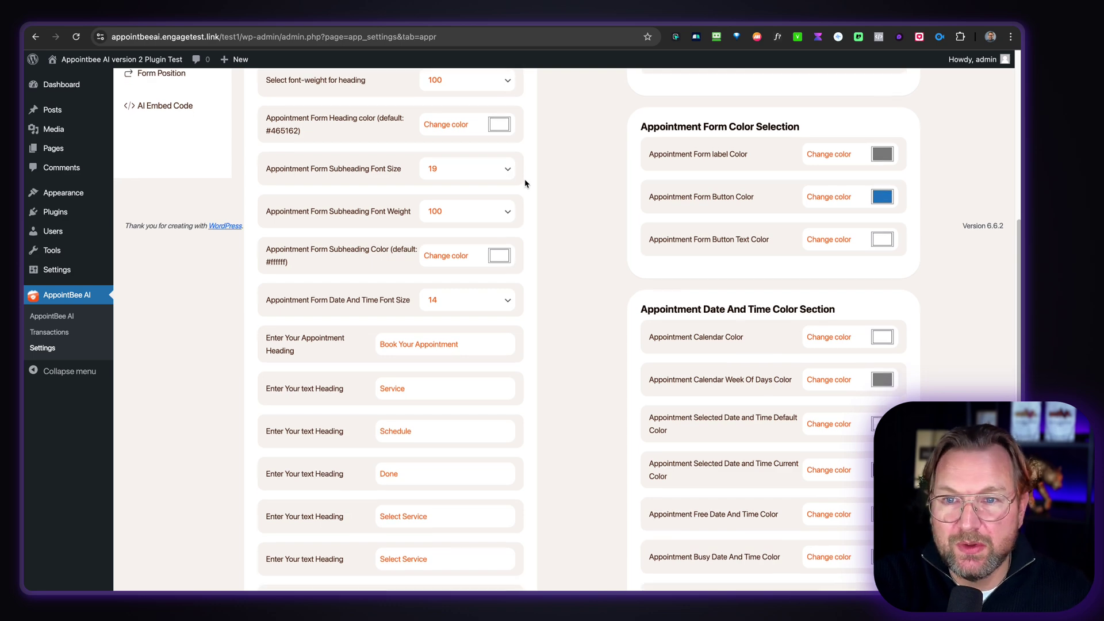
{"action": "scroll", "coordinate": [524, 183], "scroll_direction": "down", "scroll_amount": 4}
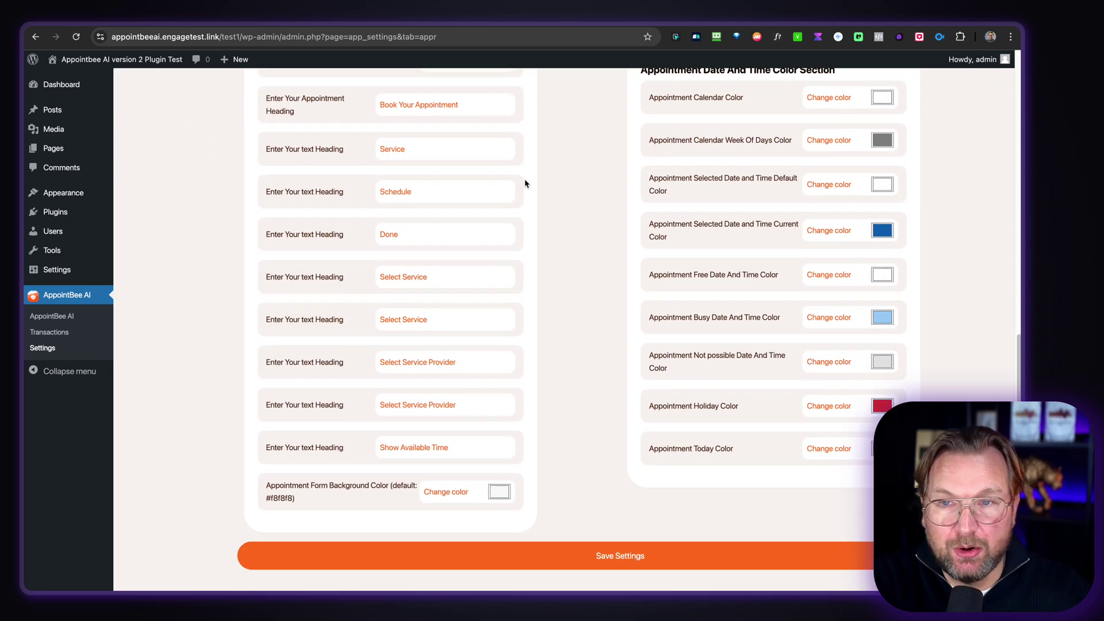
{"action": "scroll", "coordinate": [525, 183], "scroll_direction": "up", "scroll_amount": 2}
{"action": "scroll", "coordinate": [525, 183], "scroll_direction": "up", "scroll_amount": 5}
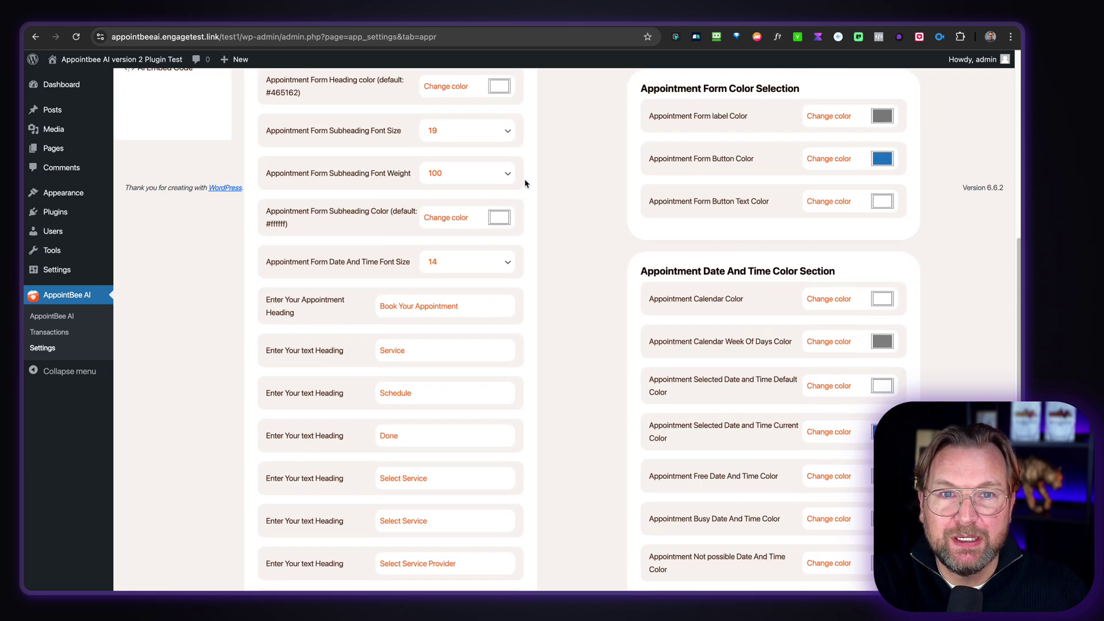
{"action": "scroll", "coordinate": [525, 183], "scroll_direction": "up", "scroll_amount": 4}
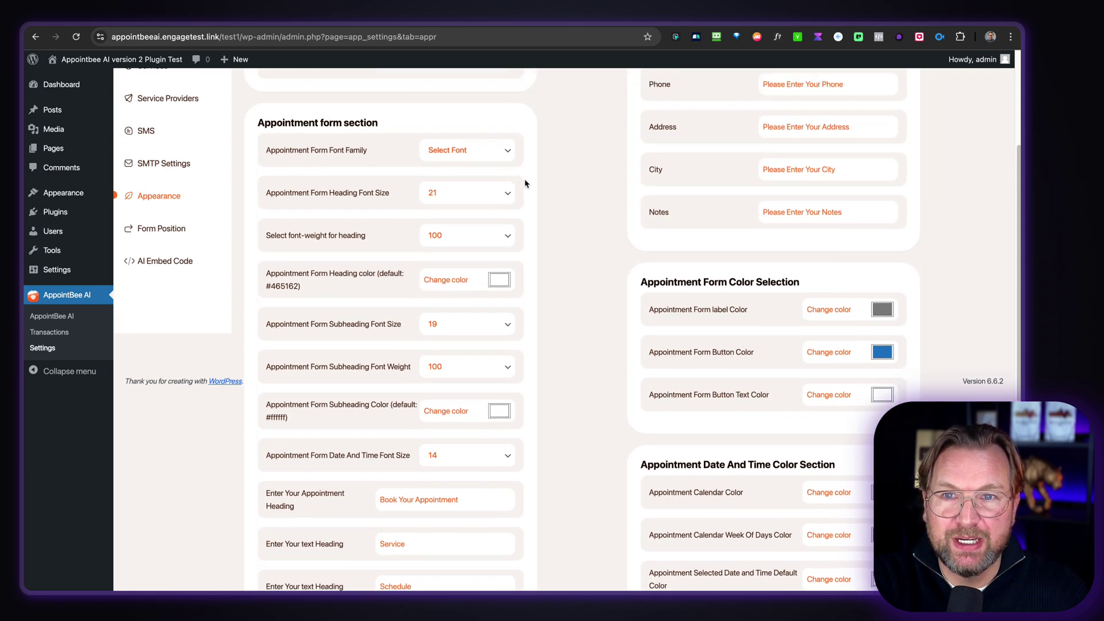
{"action": "left_click", "coordinate": [492, 264]}
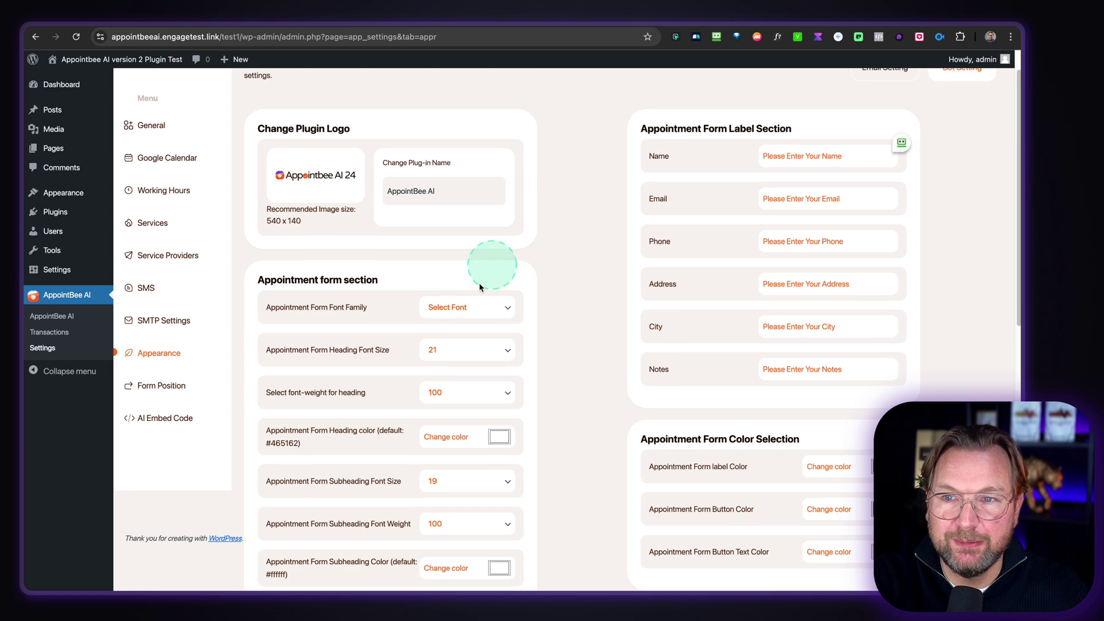
{"action": "left_click", "coordinate": [163, 400]}
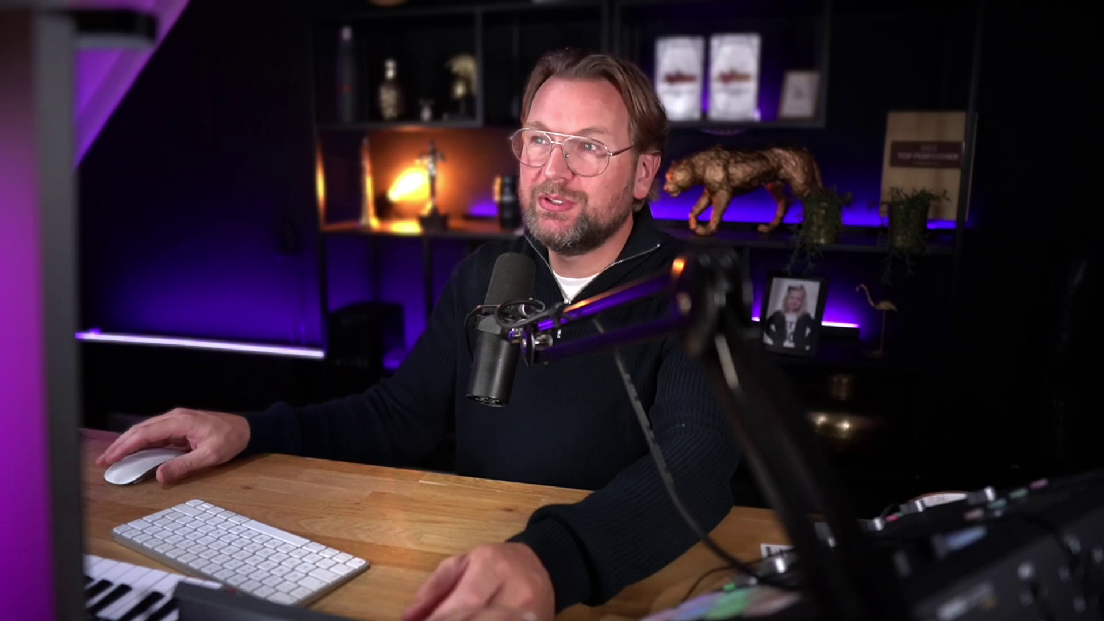
{"action": "left_click", "coordinate": [260, 159]}
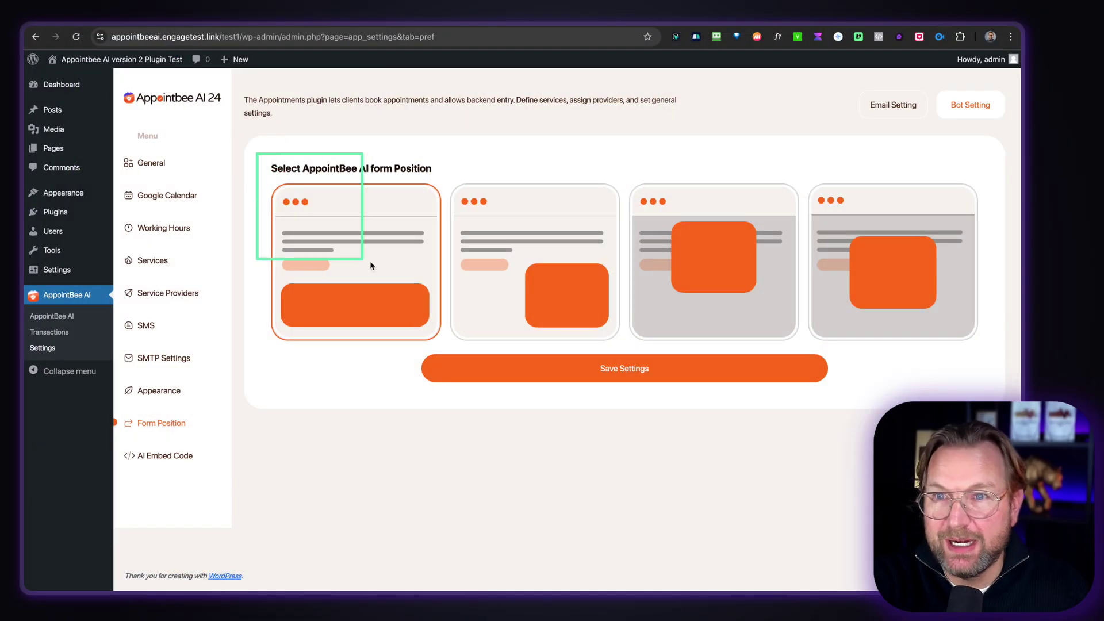
{"action": "left_click_drag", "start_coordinate": [370, 265], "coordinate": [993, 352]}
{"action": "left_click", "coordinate": [462, 177]}
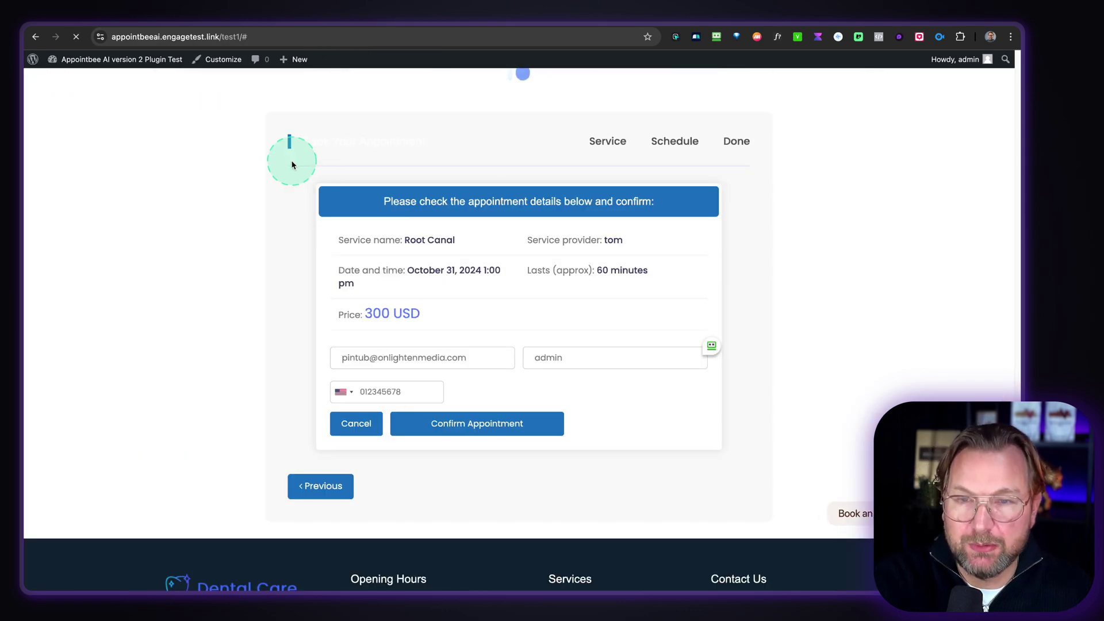
{"action": "scroll", "coordinate": [282, 184], "scroll_direction": "up", "scroll_amount": 15}
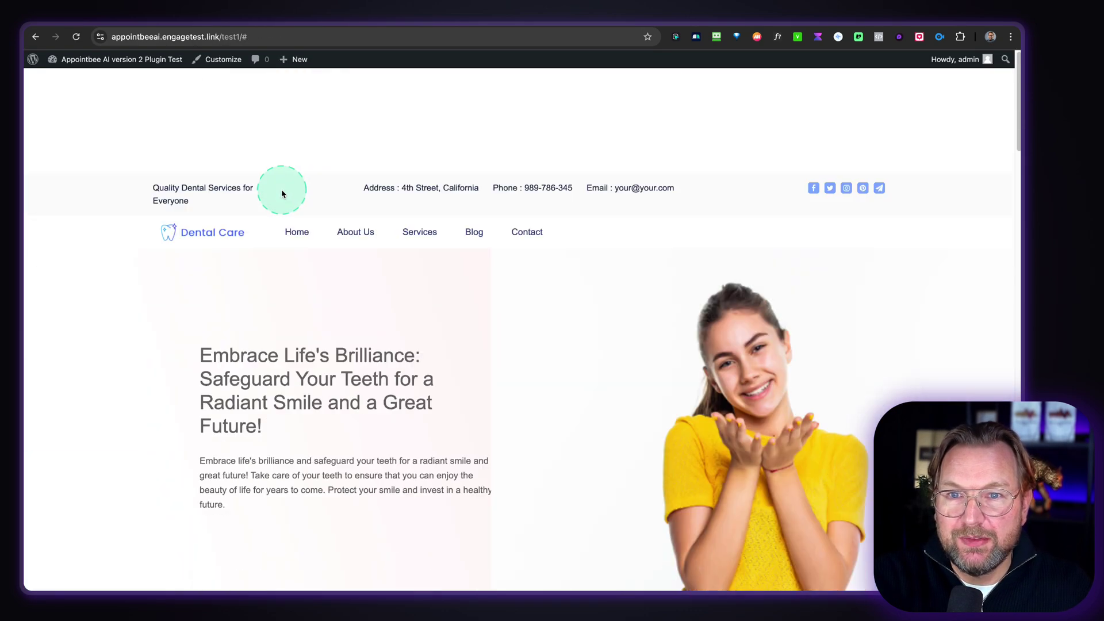
{"action": "scroll", "coordinate": [282, 194], "scroll_direction": "down", "scroll_amount": 3}
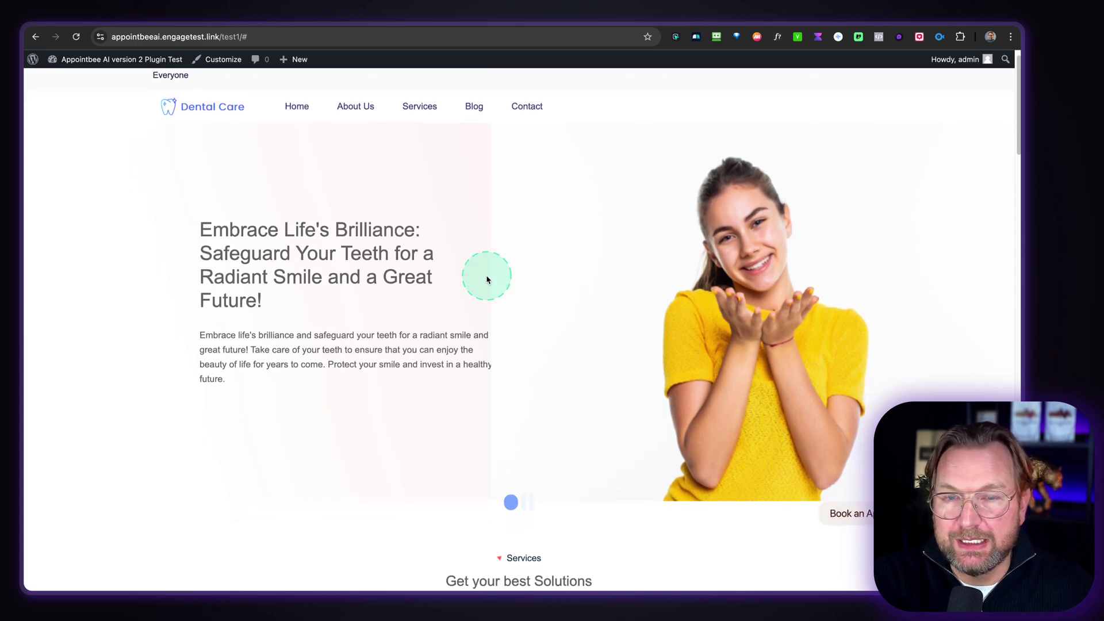
{"action": "scroll", "coordinate": [487, 280], "scroll_direction": "down", "scroll_amount": 3}
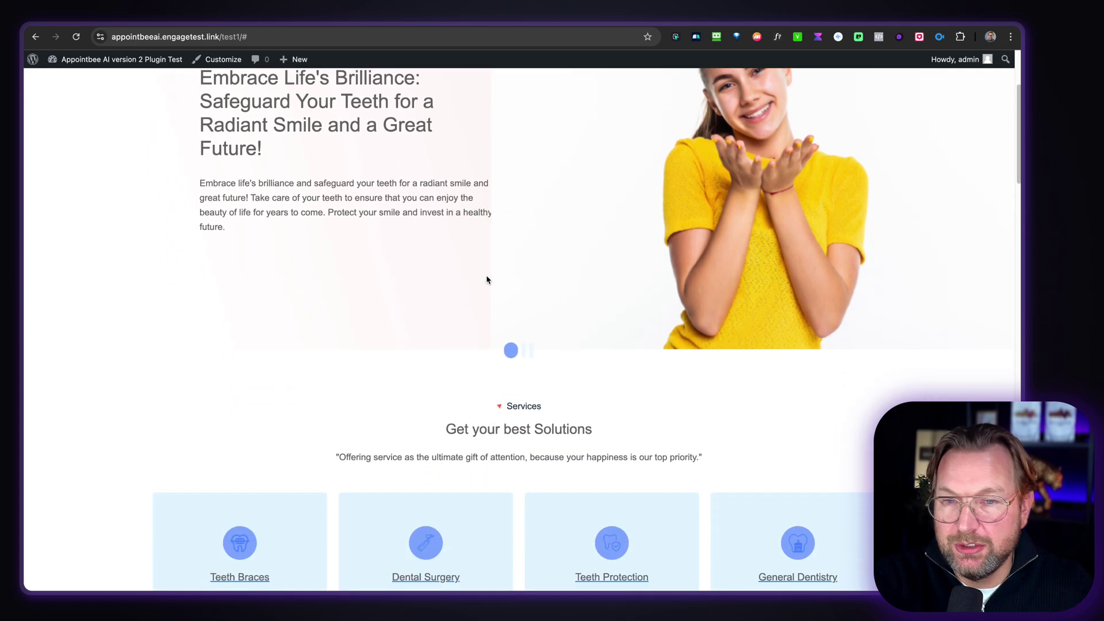
{"action": "scroll", "coordinate": [486, 280], "scroll_direction": "down", "scroll_amount": 8}
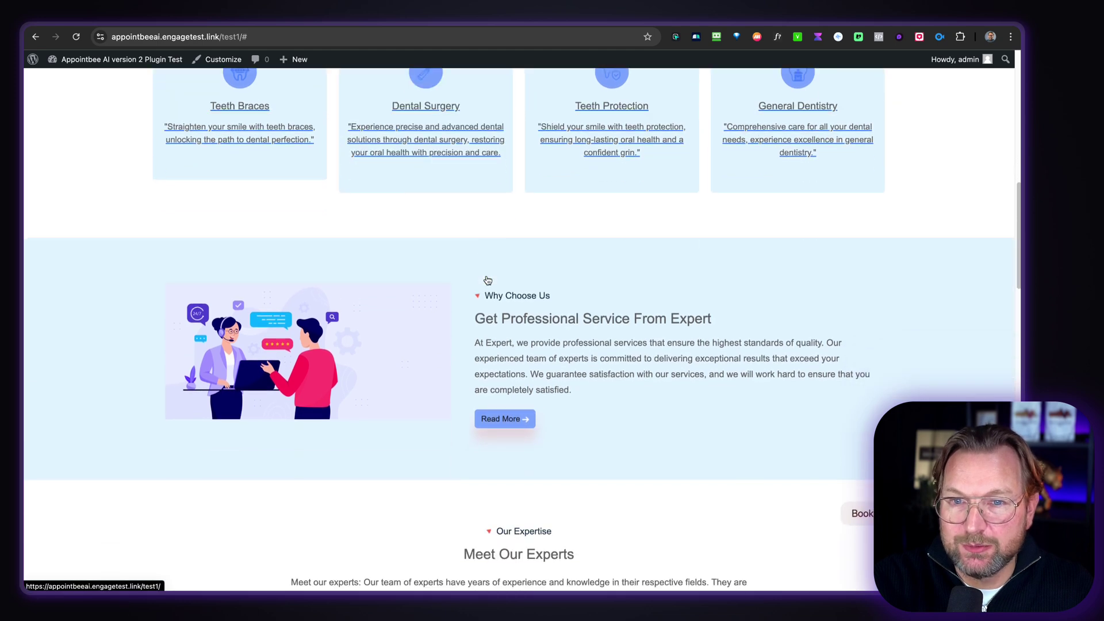
{"action": "scroll", "coordinate": [488, 280], "scroll_direction": "down", "scroll_amount": 10}
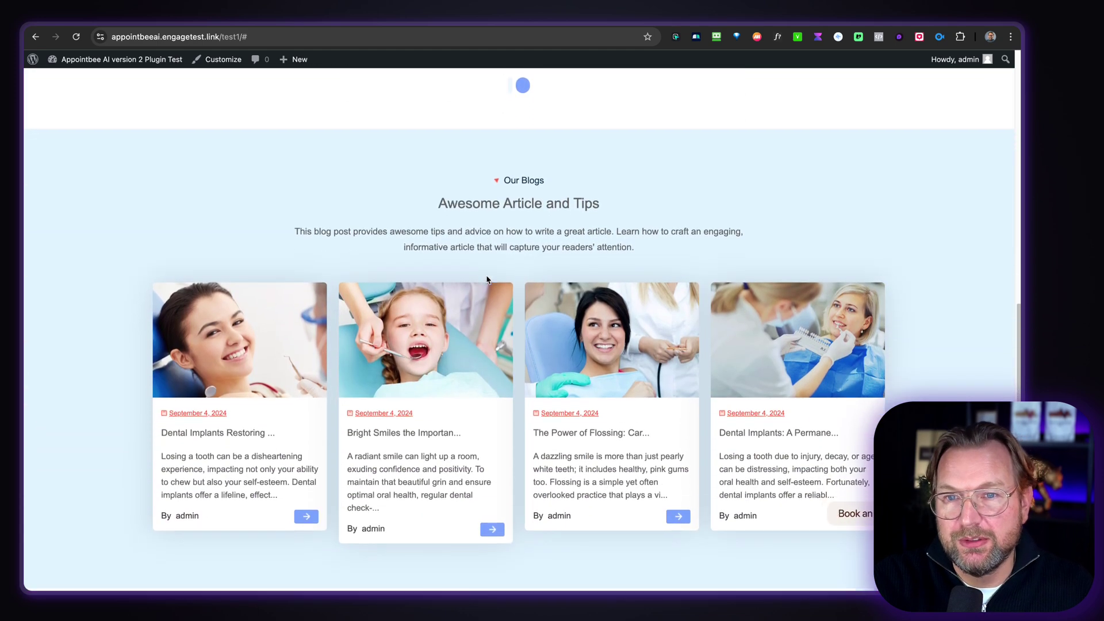
{"action": "scroll", "coordinate": [486, 280], "scroll_direction": "down", "scroll_amount": 13}
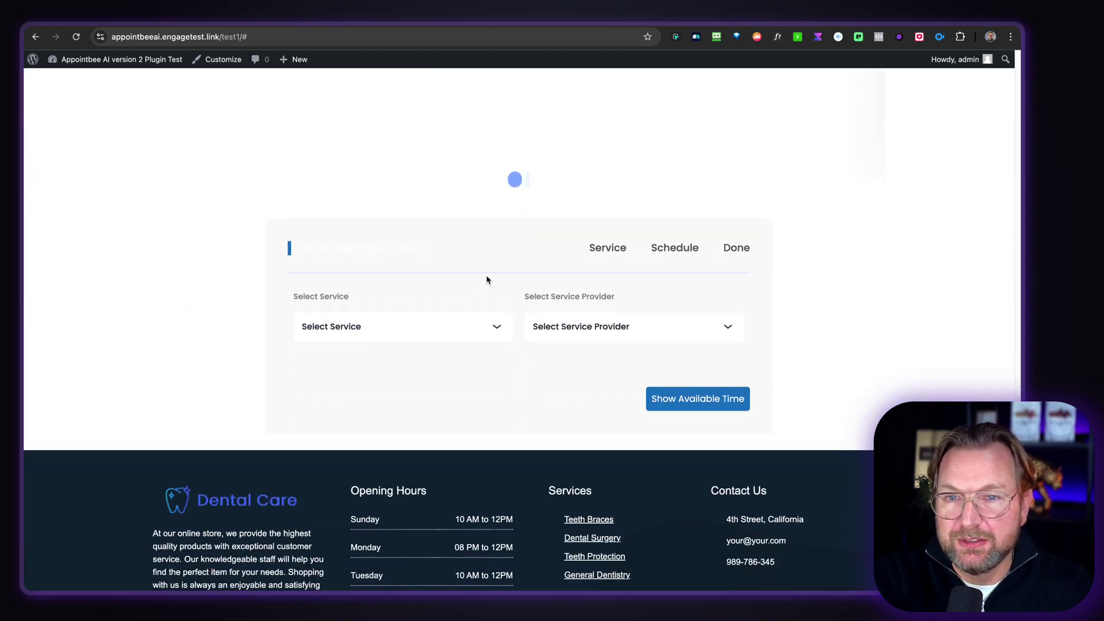
{"action": "left_click_drag", "start_coordinate": [191, 146], "coordinate": [801, 414]}
{"action": "left_click", "coordinate": [143, 28]}
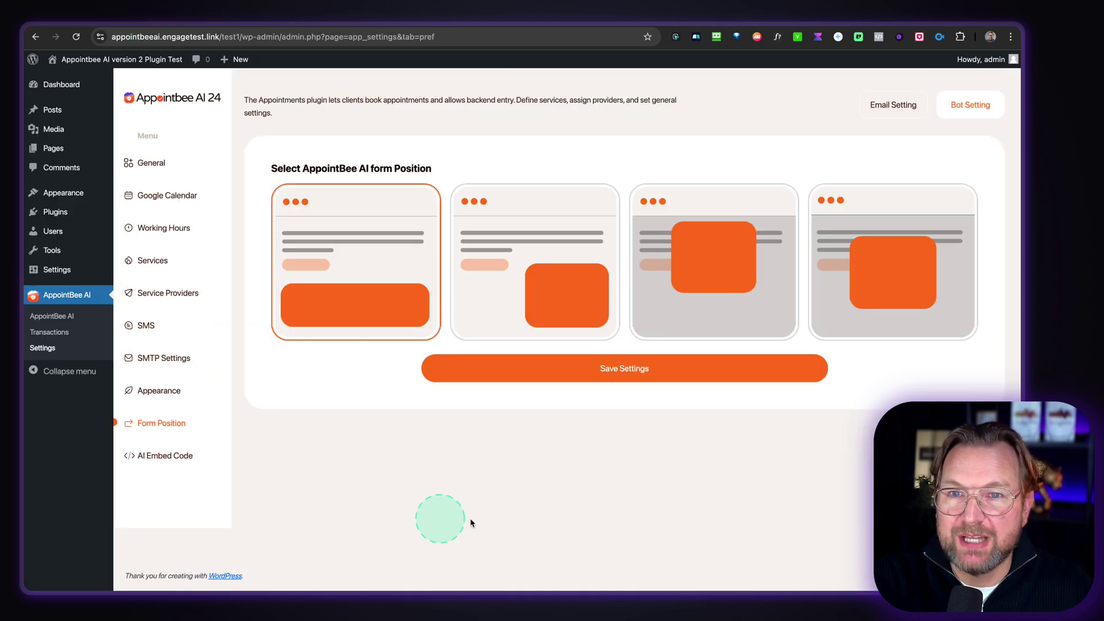
- Select the fourth form position layout and save it
{"action": "left_click", "coordinate": [855, 272]}
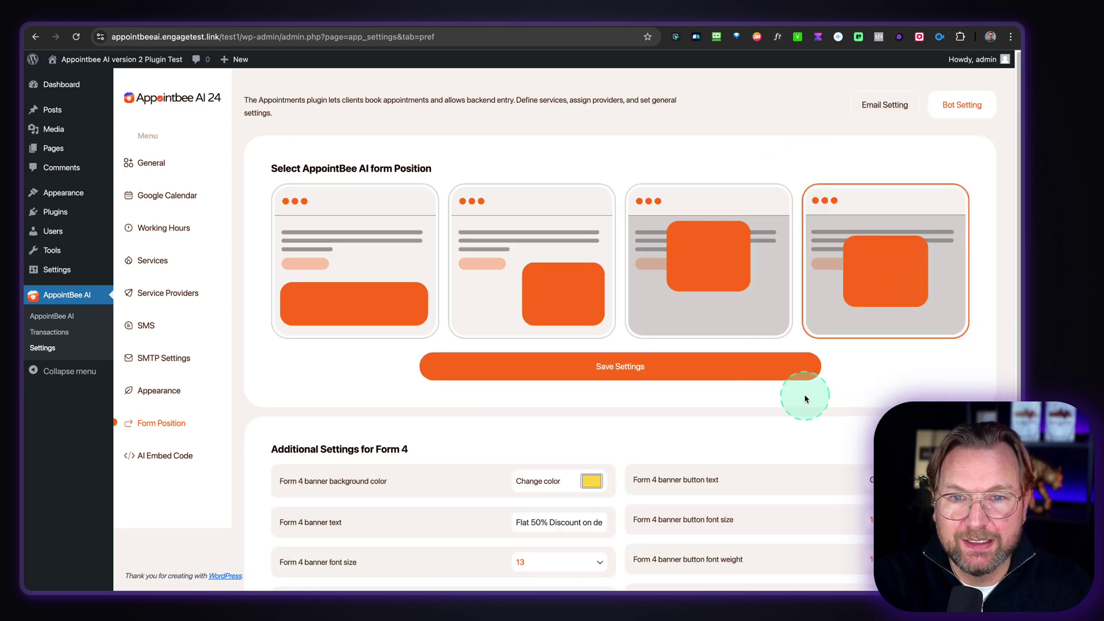
{"action": "scroll", "coordinate": [804, 399], "scroll_direction": "down", "scroll_amount": 5}
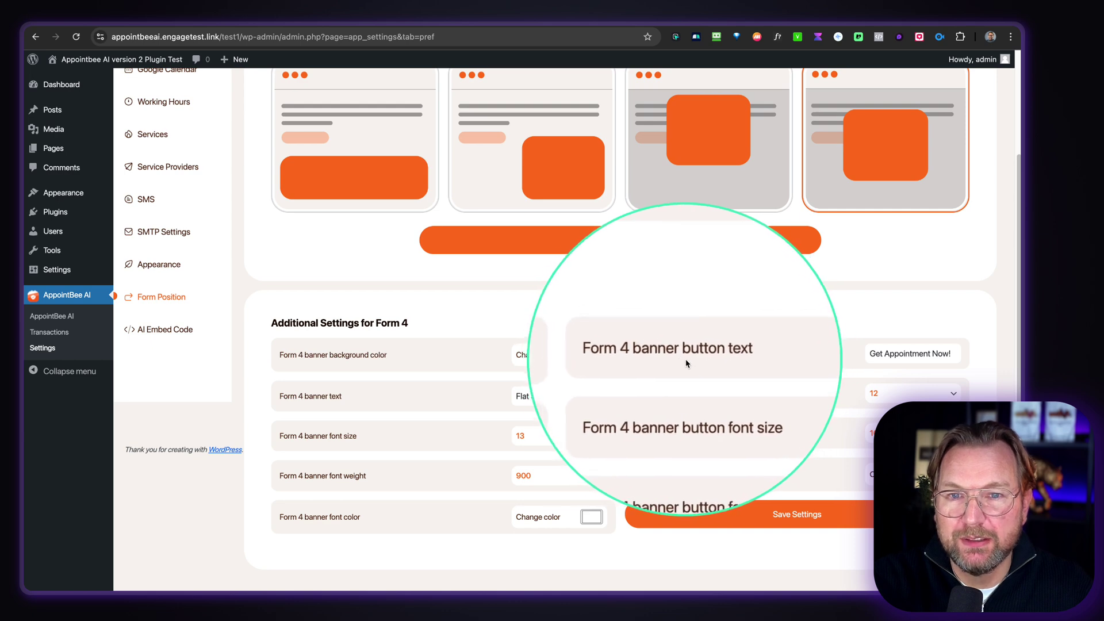
{"action": "left_click", "coordinate": [666, 225]}
{"action": "left_click", "coordinate": [420, 344]}
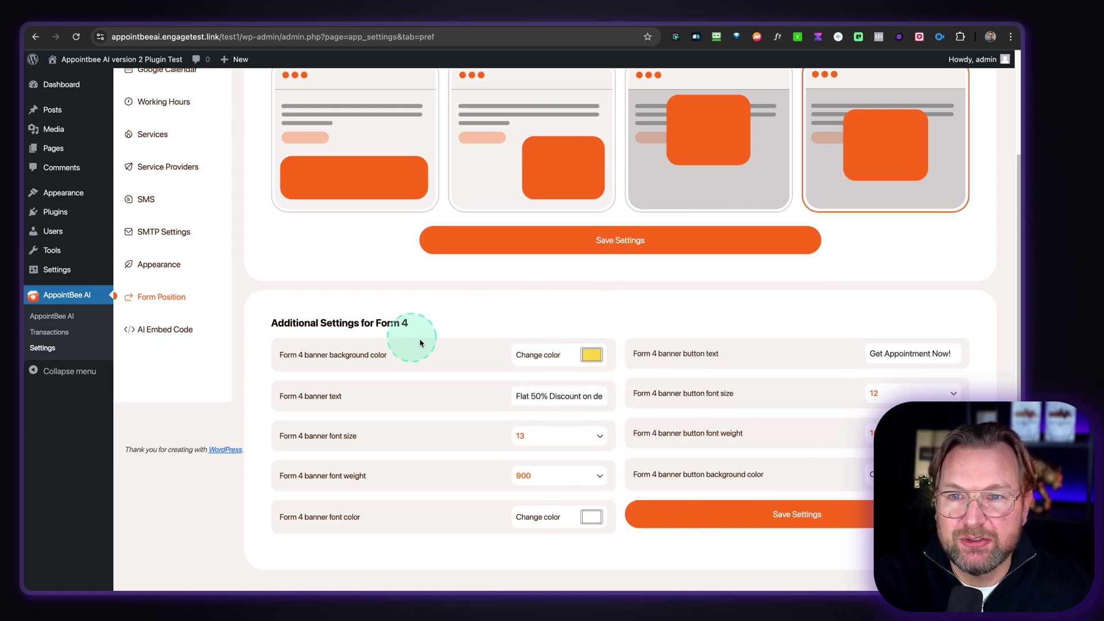
- Set the Form 4 banner background to dark gray (26, 26, 26) and save
{"action": "left_click", "coordinate": [586, 356]}
{"action": "left_click_drag", "start_coordinate": [654, 454], "coordinate": [659, 453]}
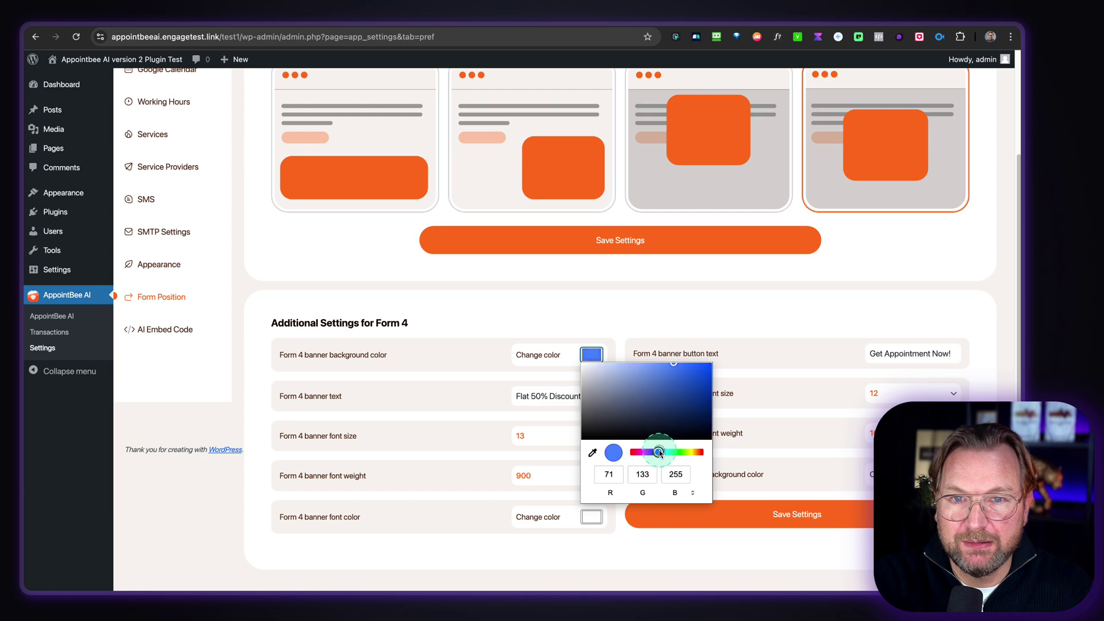
{"action": "left_click", "coordinate": [626, 353]}
{"action": "left_click", "coordinate": [605, 461]}
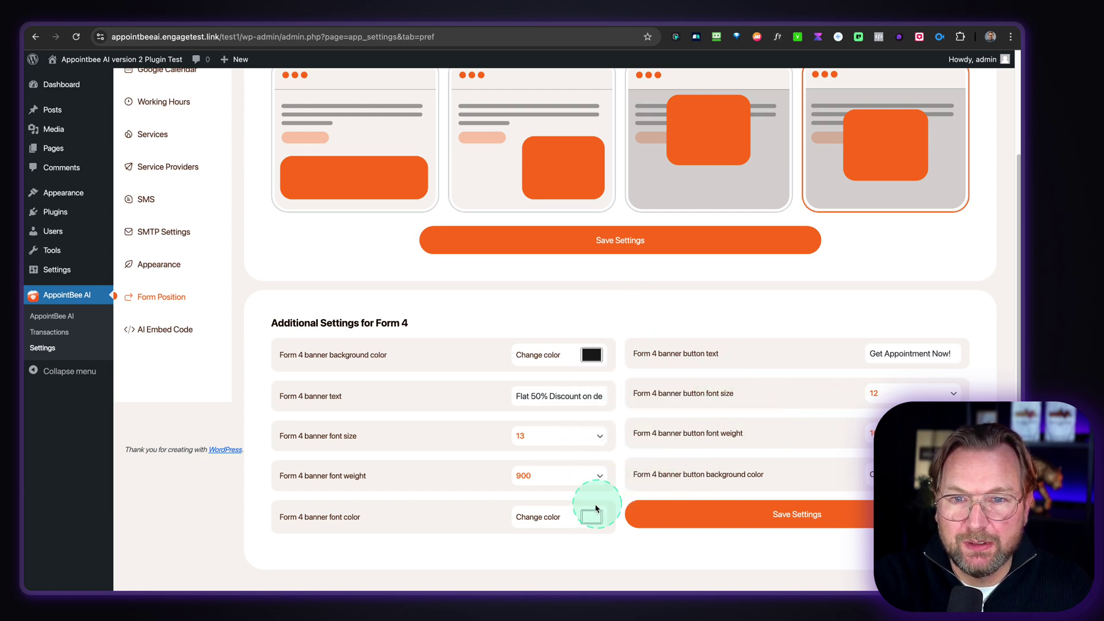
{"action": "left_click", "coordinate": [754, 515]}
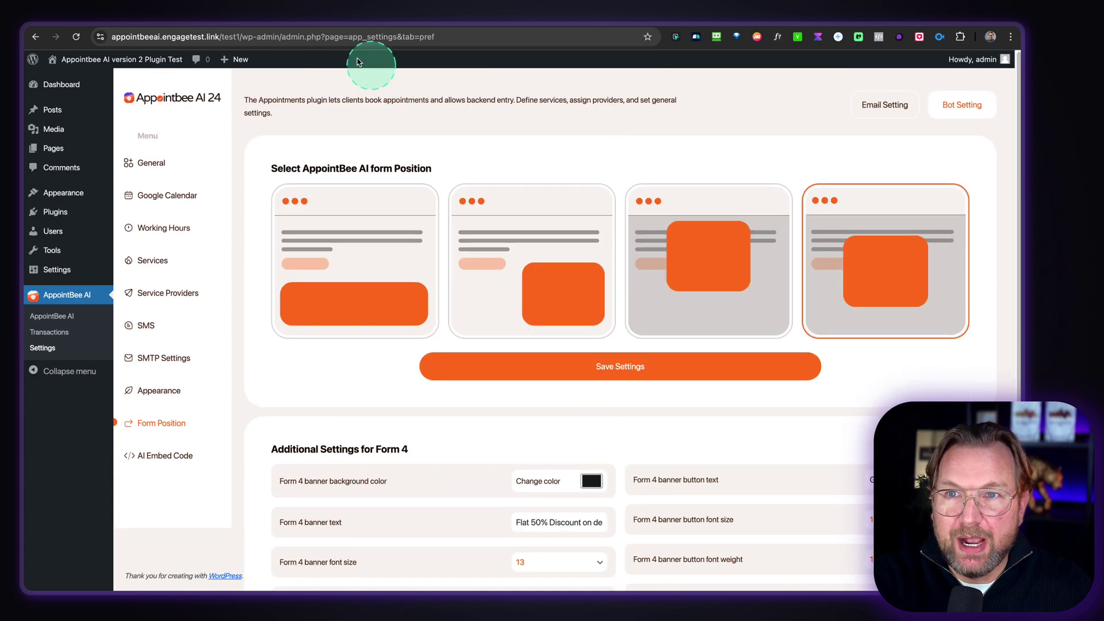
{"action": "left_click", "coordinate": [285, 27]}
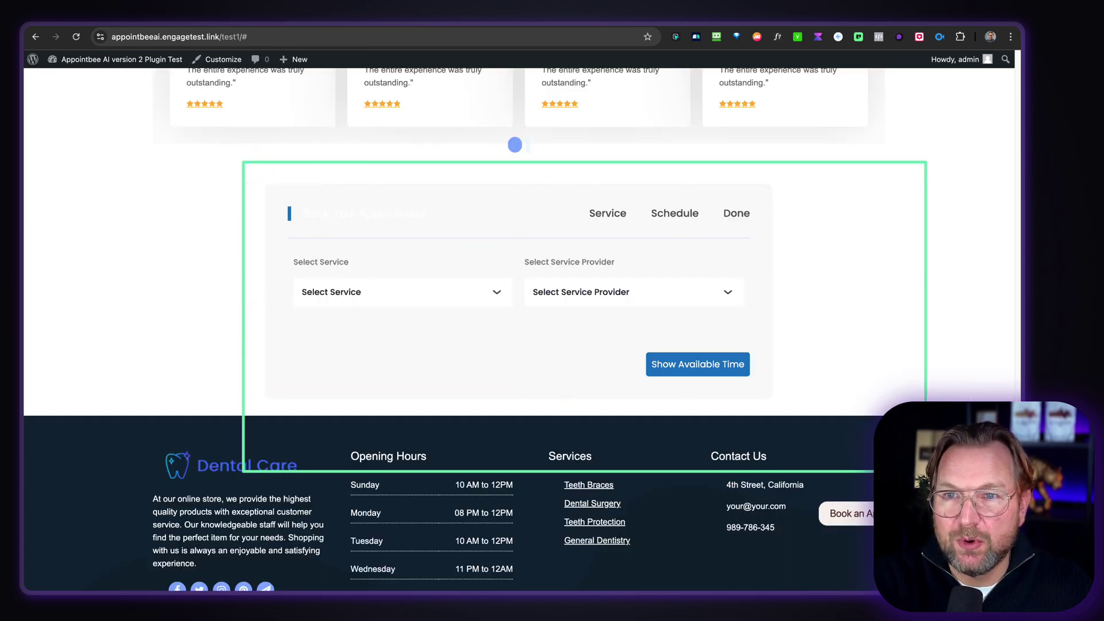
- Reload the dental site and open the booking form from the dark discount banner
{"action": "left_click", "coordinate": [69, 33]}
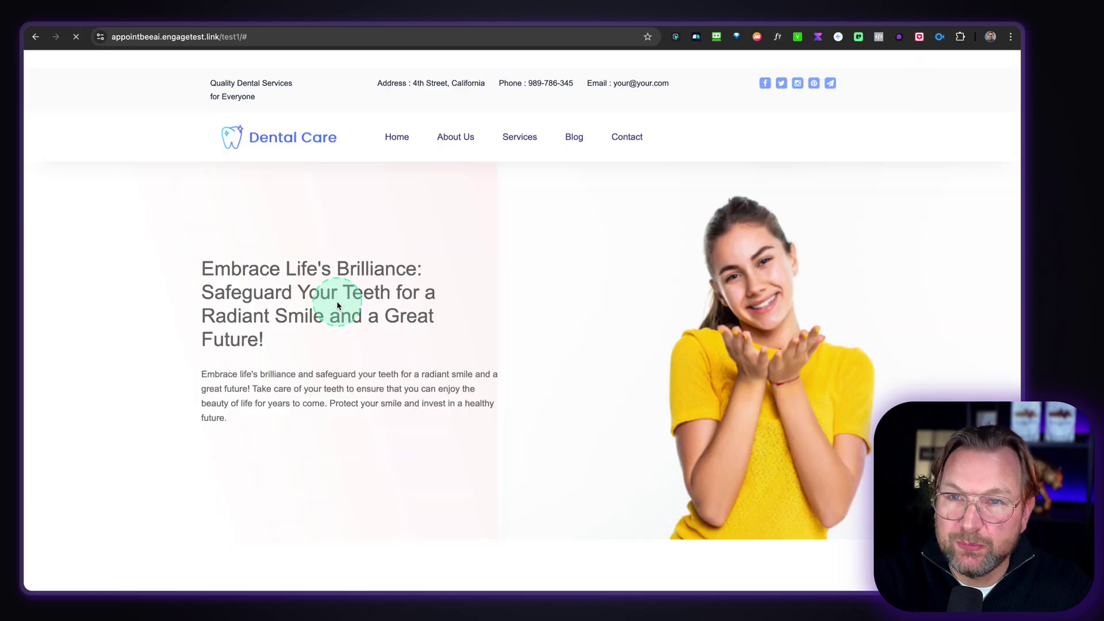
{"action": "scroll", "coordinate": [431, 259], "scroll_direction": "up", "scroll_amount": 15}
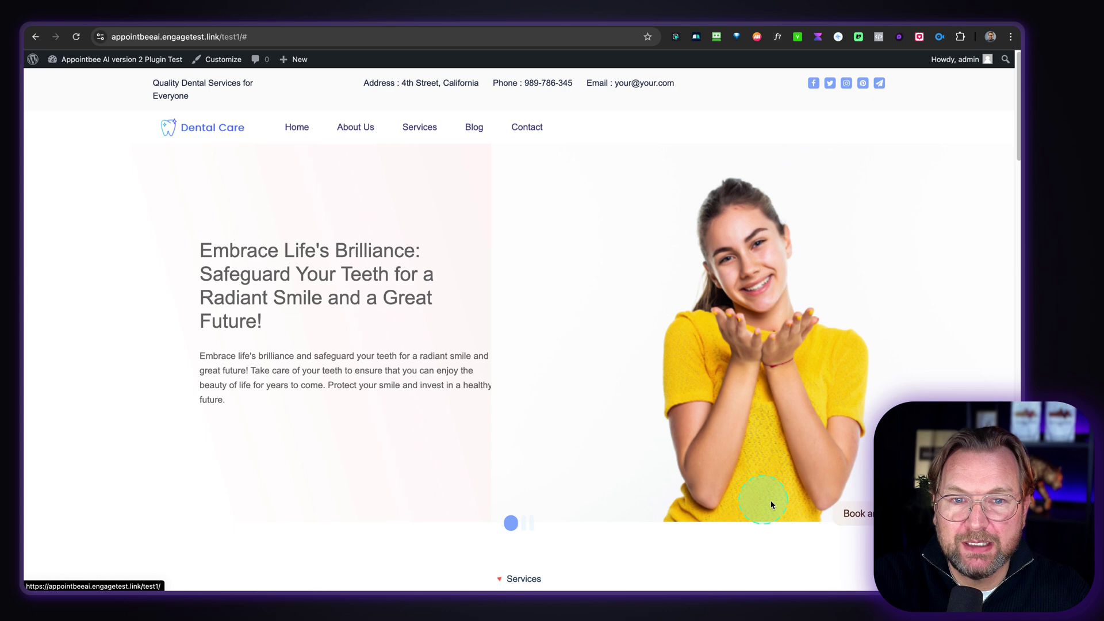
{"action": "scroll", "coordinate": [461, 332], "scroll_direction": "down", "scroll_amount": 3}
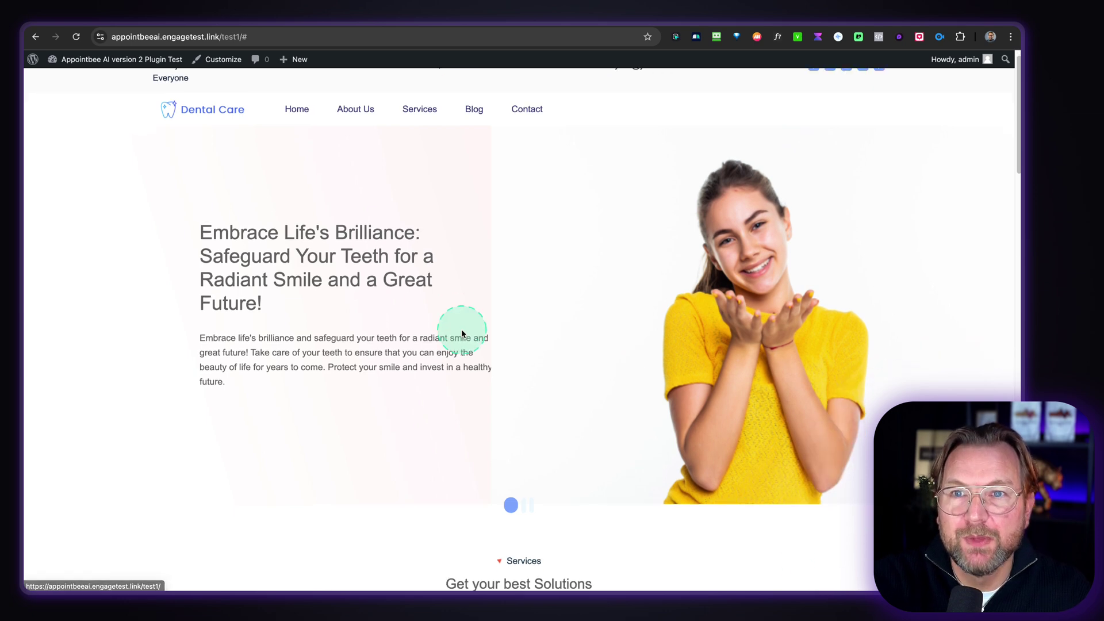
{"action": "scroll", "coordinate": [461, 330], "scroll_direction": "up", "scroll_amount": 5}
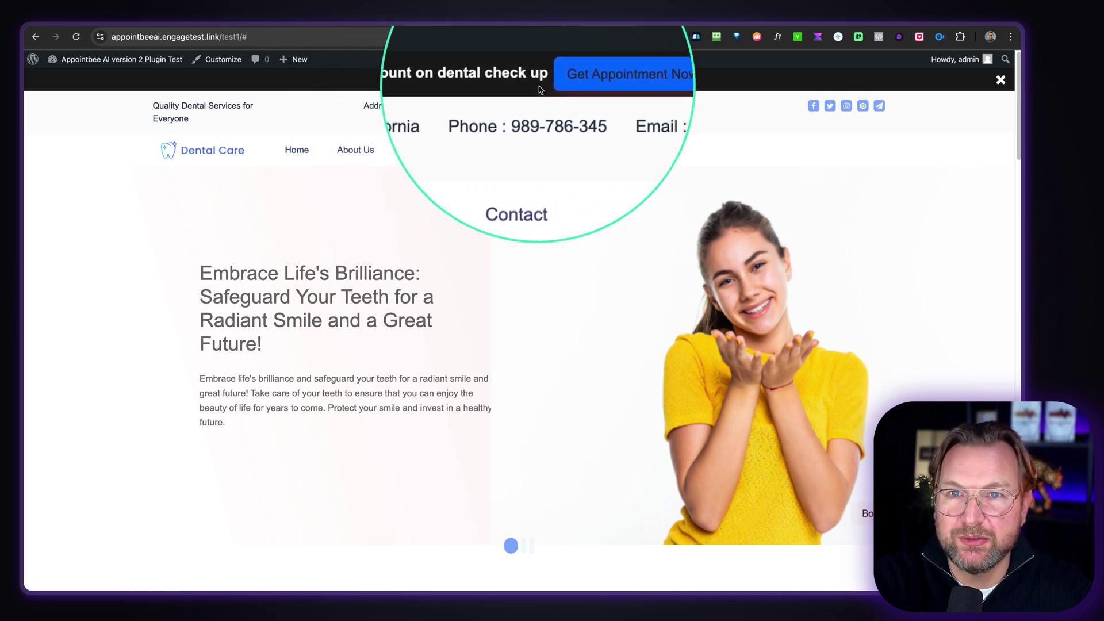
{"action": "left_click", "coordinate": [584, 84]}
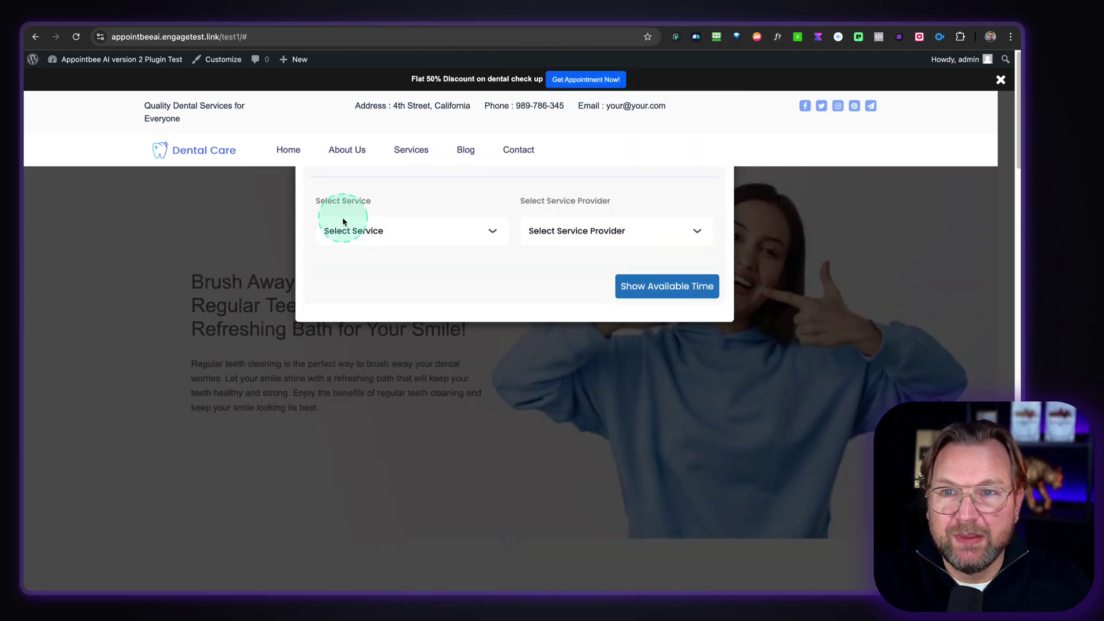
- Request available times for Root Canal with the first dentist as provider
{"action": "left_click", "coordinate": [366, 229]}
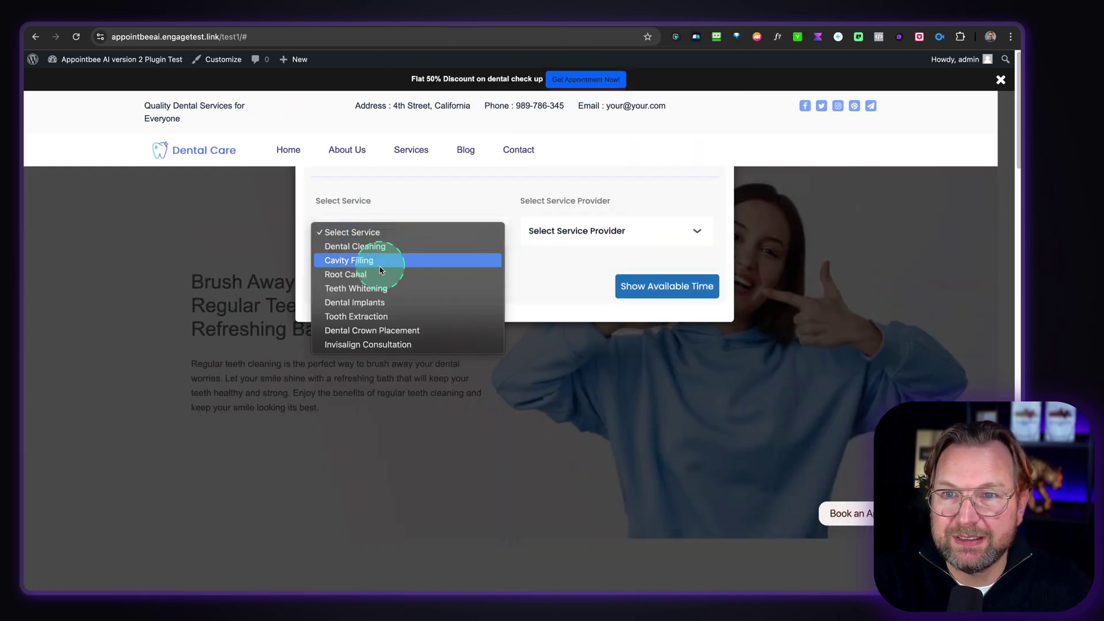
{"action": "left_click", "coordinate": [368, 275]}
{"action": "left_click", "coordinate": [552, 232]}
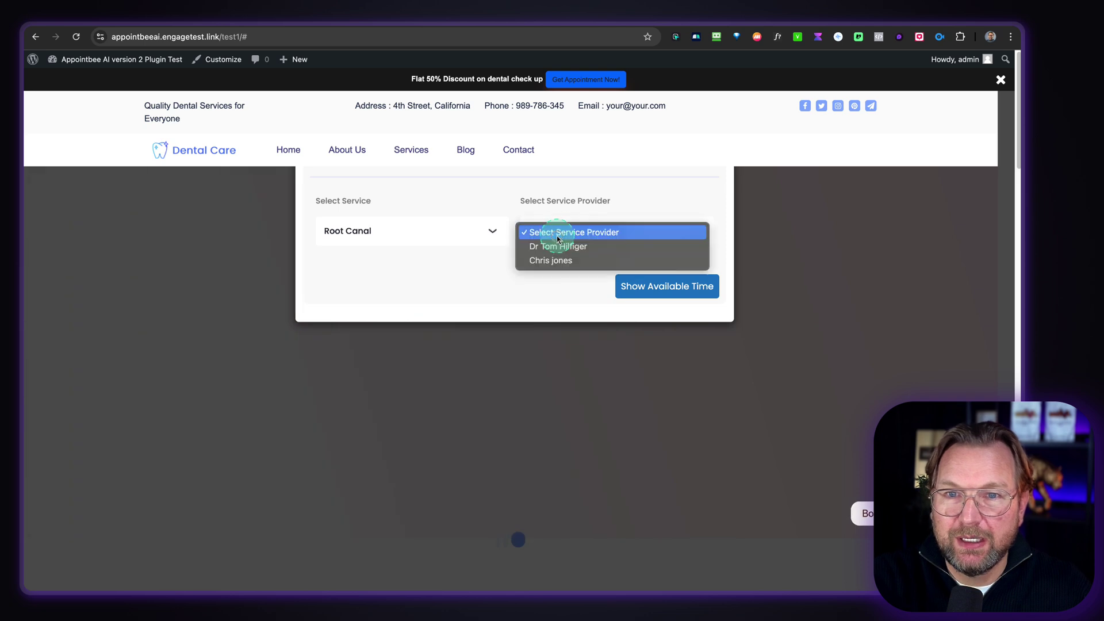
{"action": "left_click", "coordinate": [553, 247]}
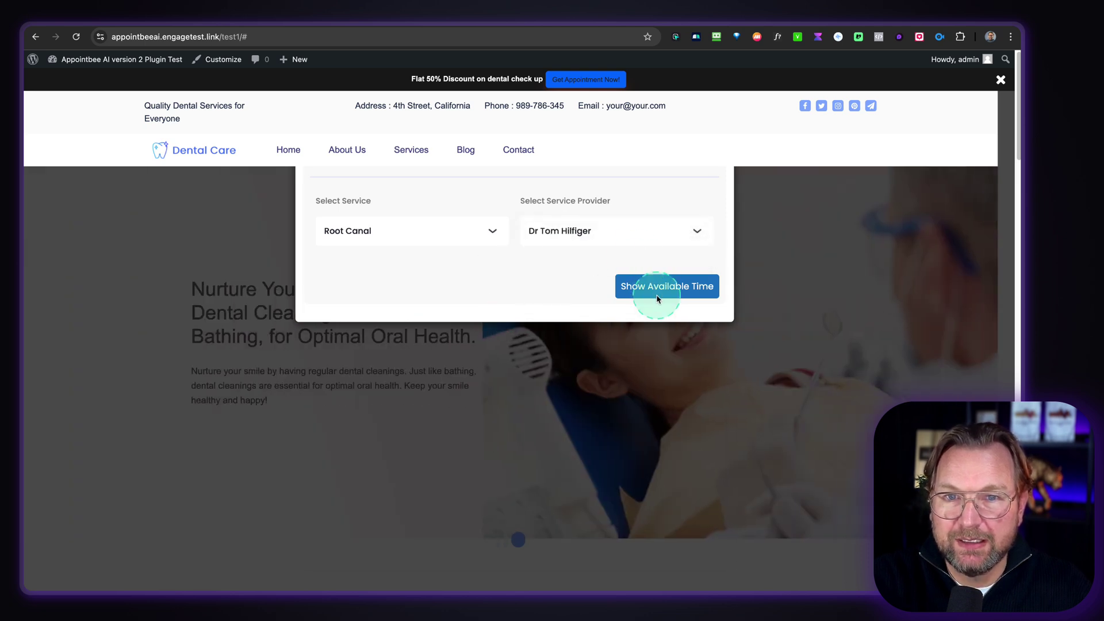
{"action": "left_click", "coordinate": [657, 298]}
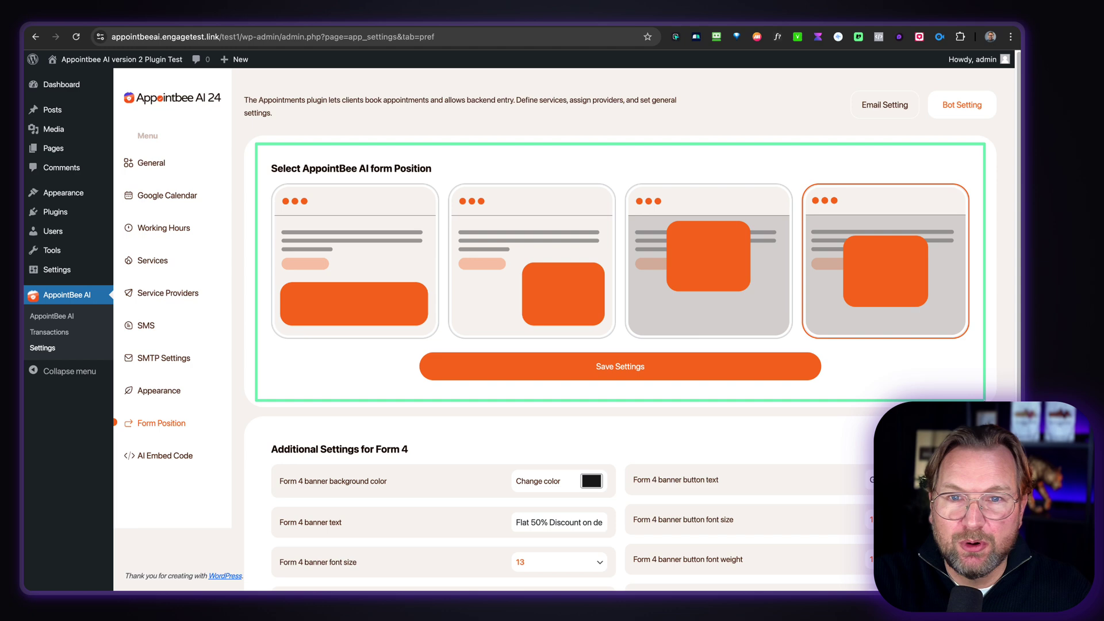
- Keep the fourth form position layout and view the AI embed code script
{"action": "left_click", "coordinate": [816, 313]}
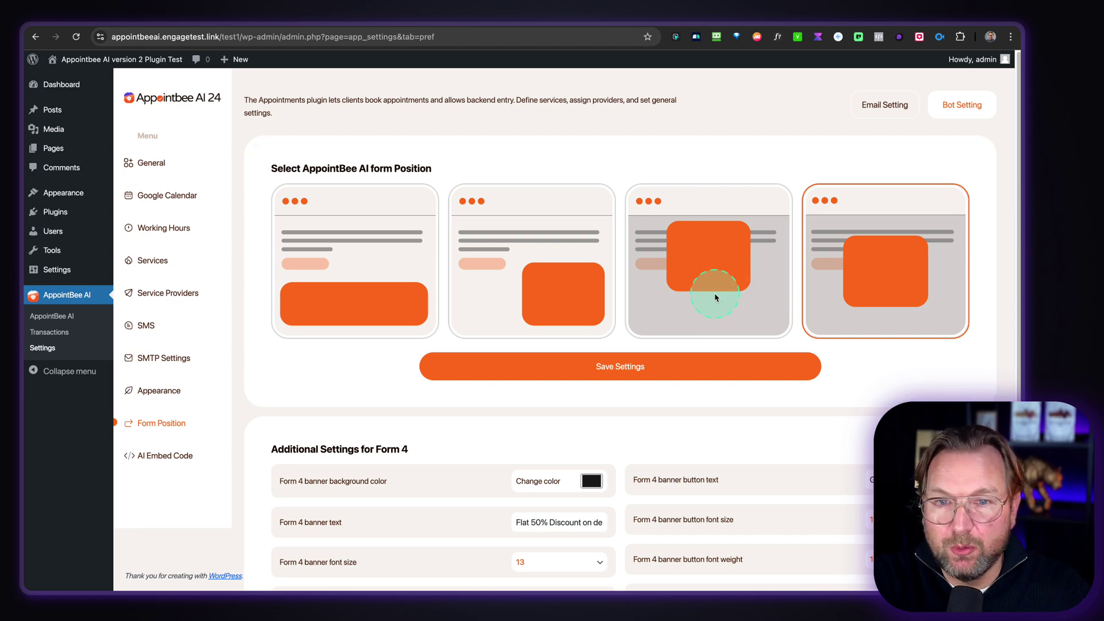
{"action": "scroll", "coordinate": [833, 529], "scroll_direction": "down", "scroll_amount": 5}
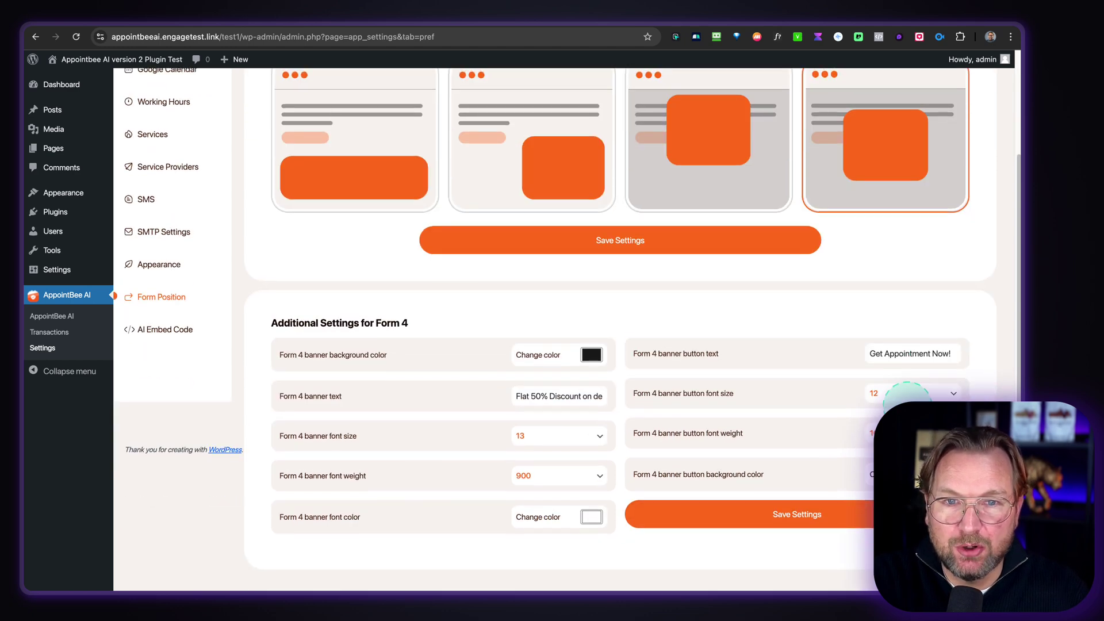
{"action": "scroll", "coordinate": [372, 445], "scroll_direction": "up", "scroll_amount": 5}
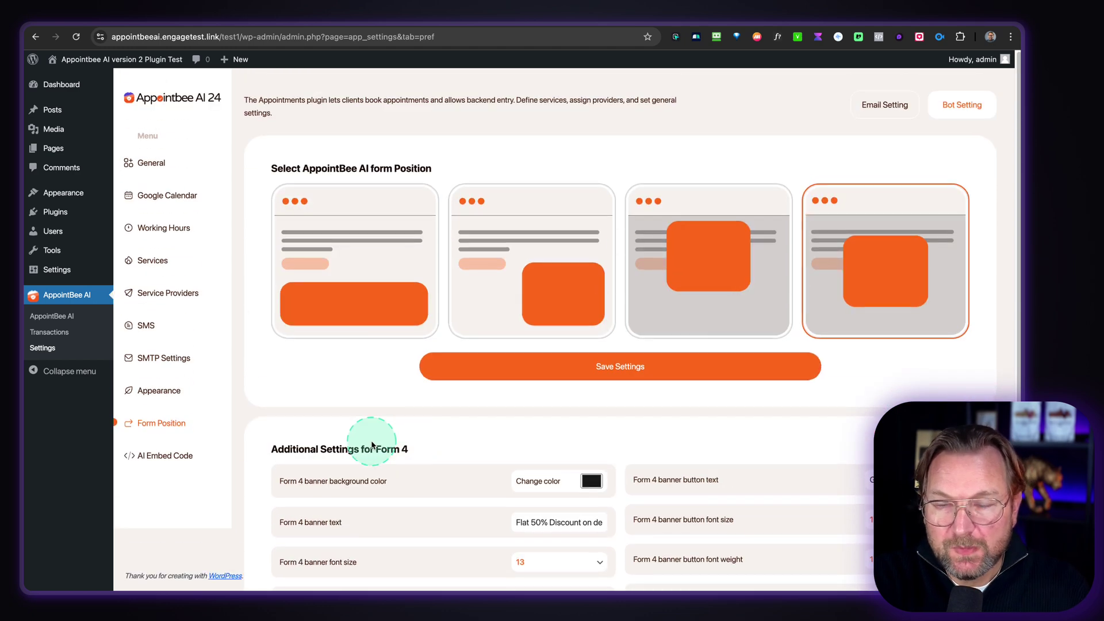
{"action": "left_click", "coordinate": [178, 457]}
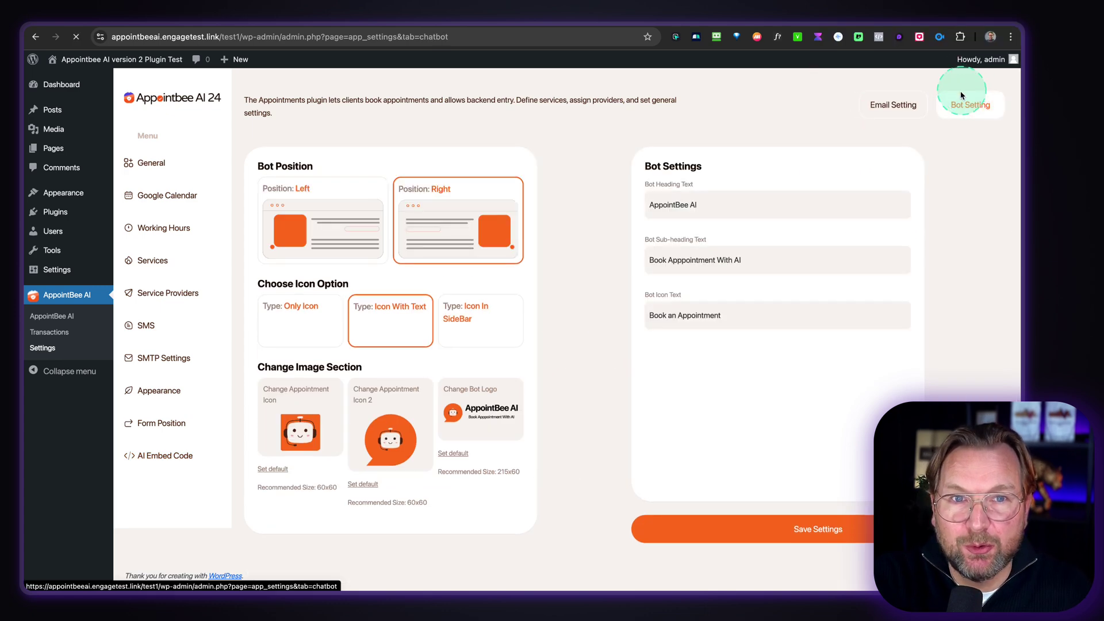
{"action": "scroll", "coordinate": [716, 276], "scroll_direction": "down", "scroll_amount": 1}
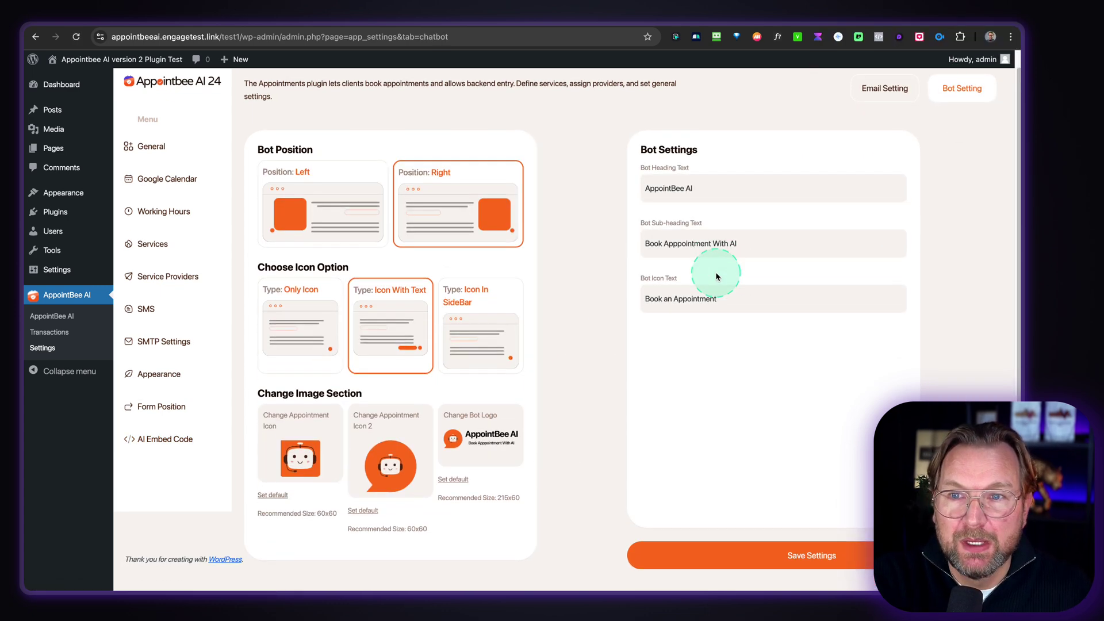
{"action": "left_click", "coordinate": [320, 211]}
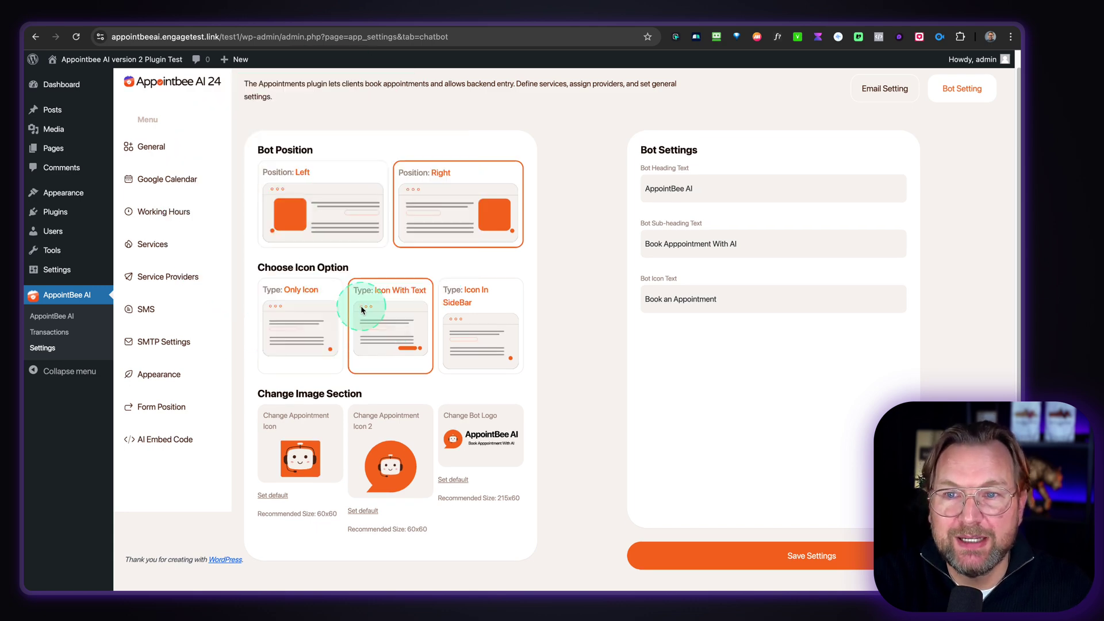
{"action": "left_click", "coordinate": [493, 110]}
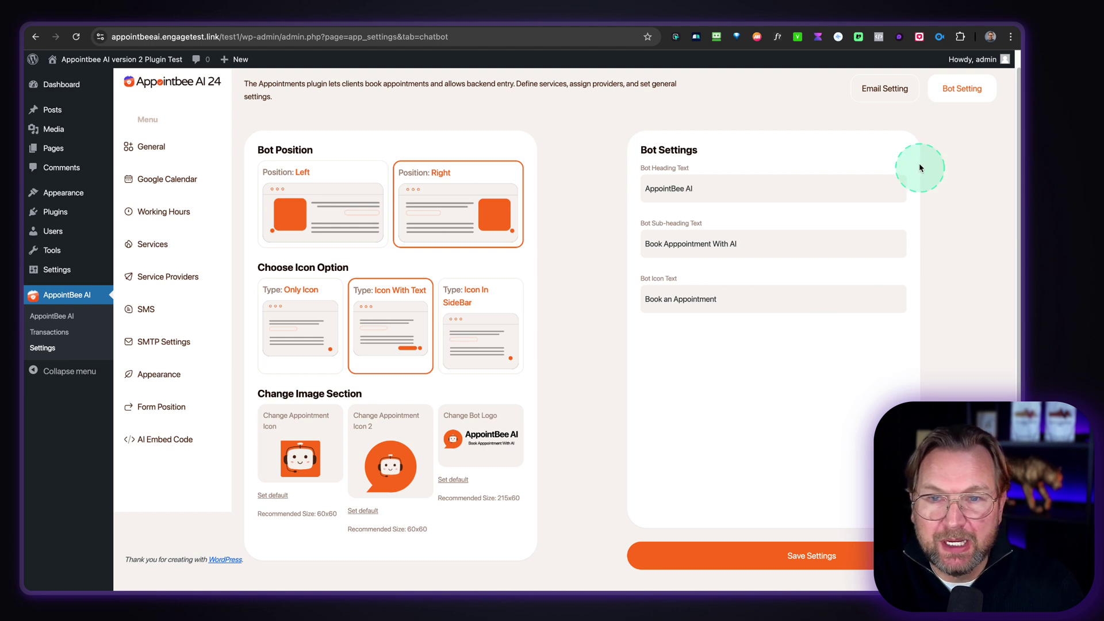
{"action": "left_click", "coordinate": [906, 92]}
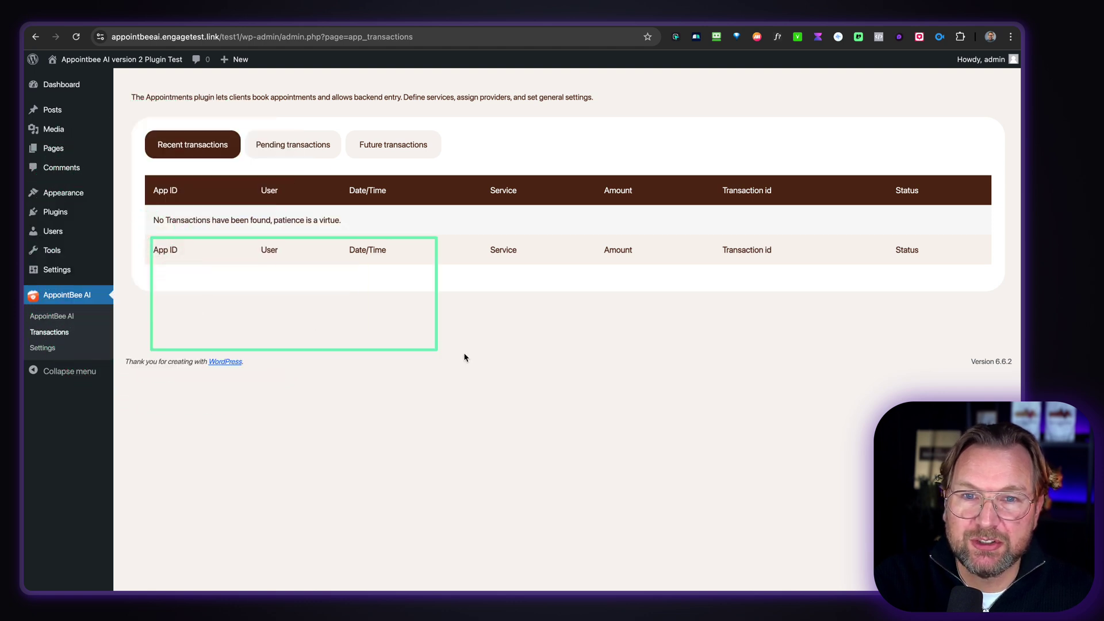
- Select across the empty Recent transactions table showing no transactions found
{"action": "left_click_drag", "start_coordinate": [464, 357], "coordinate": [992, 466]}
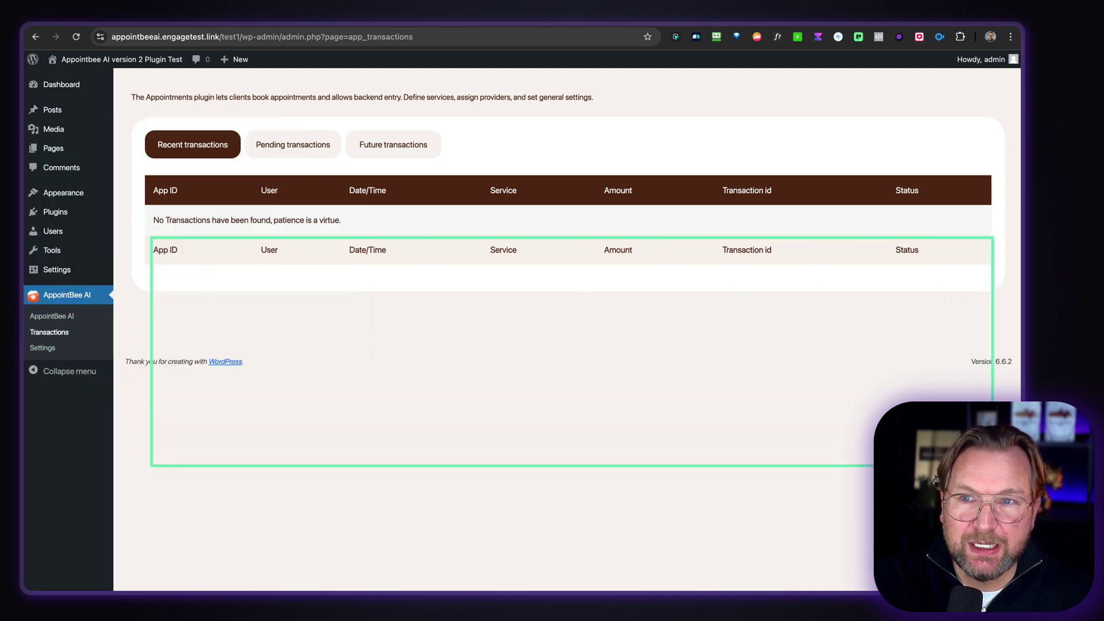